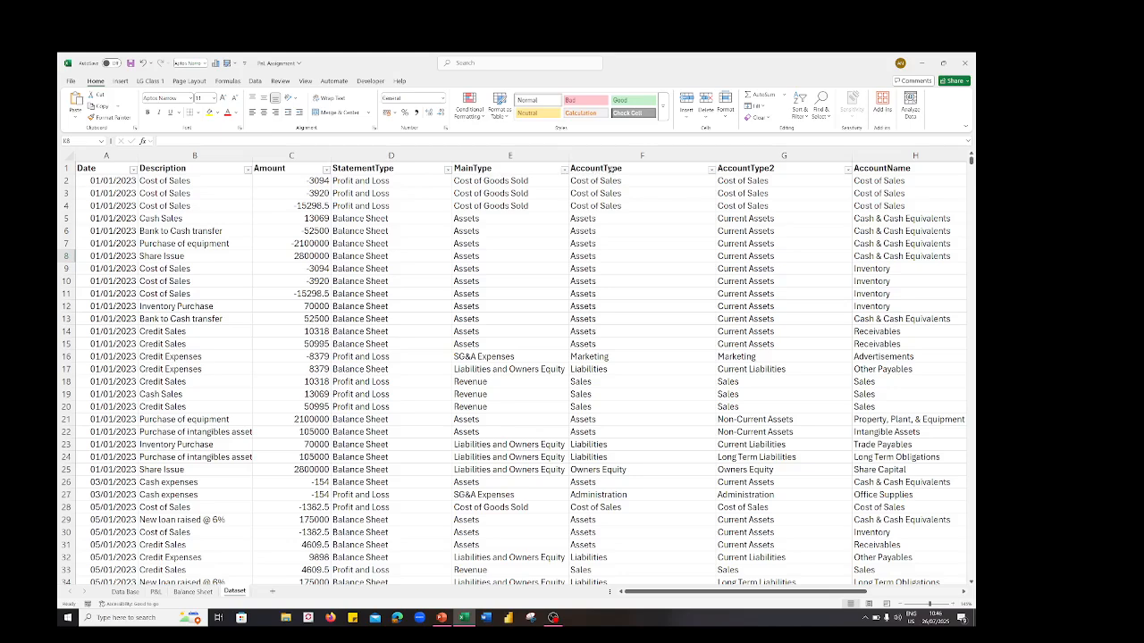
Step: Try the blue and the grey banded light table styles on the dataset table
click(608, 168)
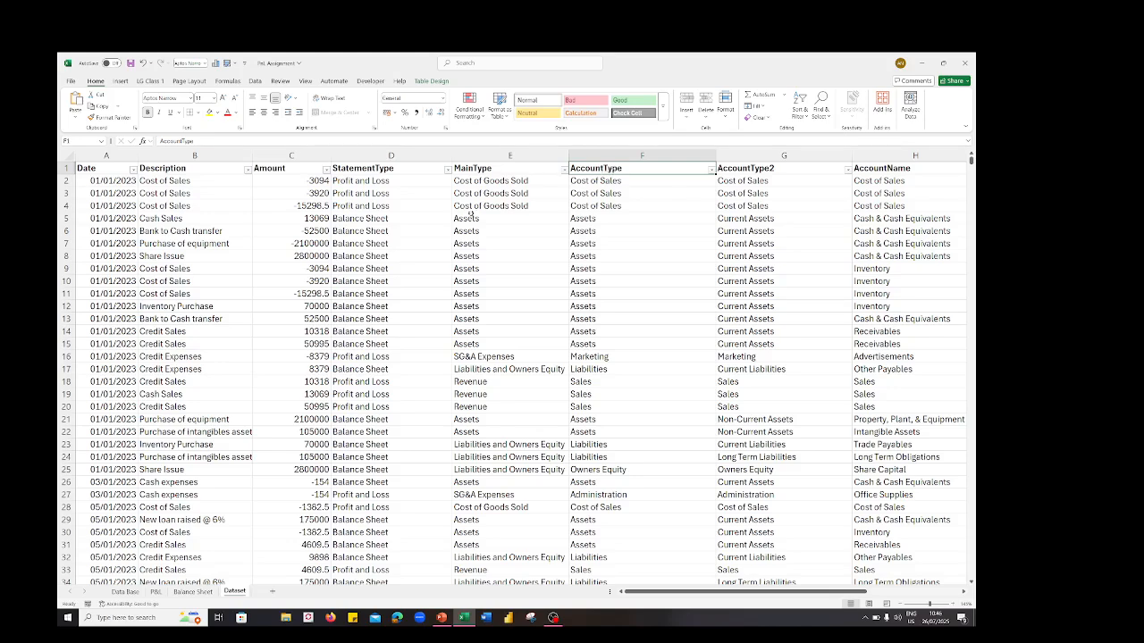
click(468, 217)
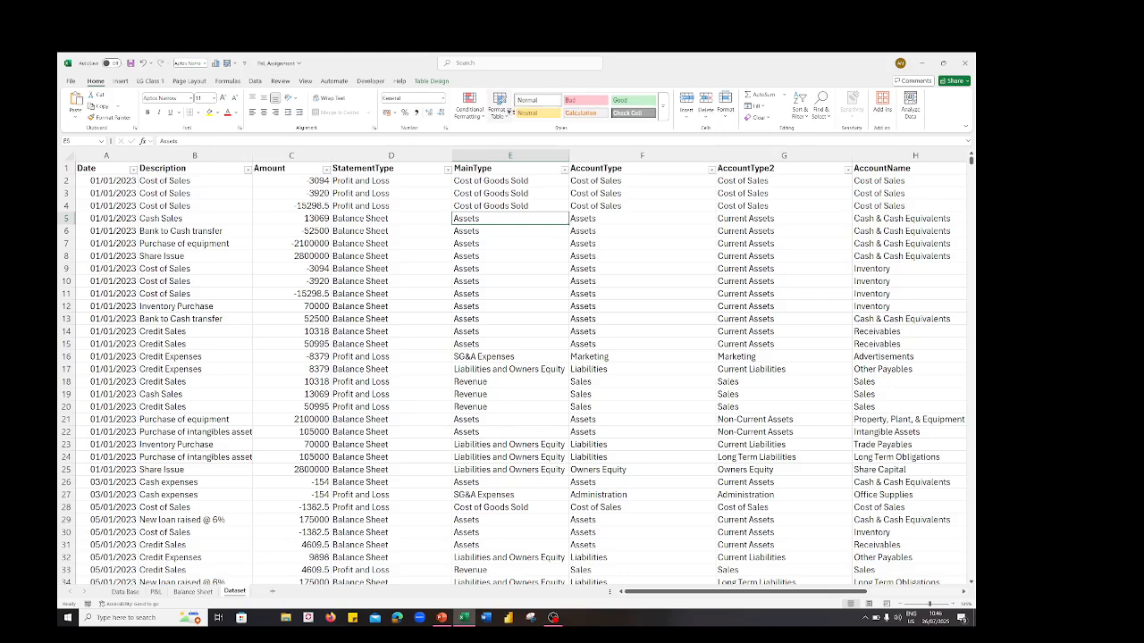
click(501, 107)
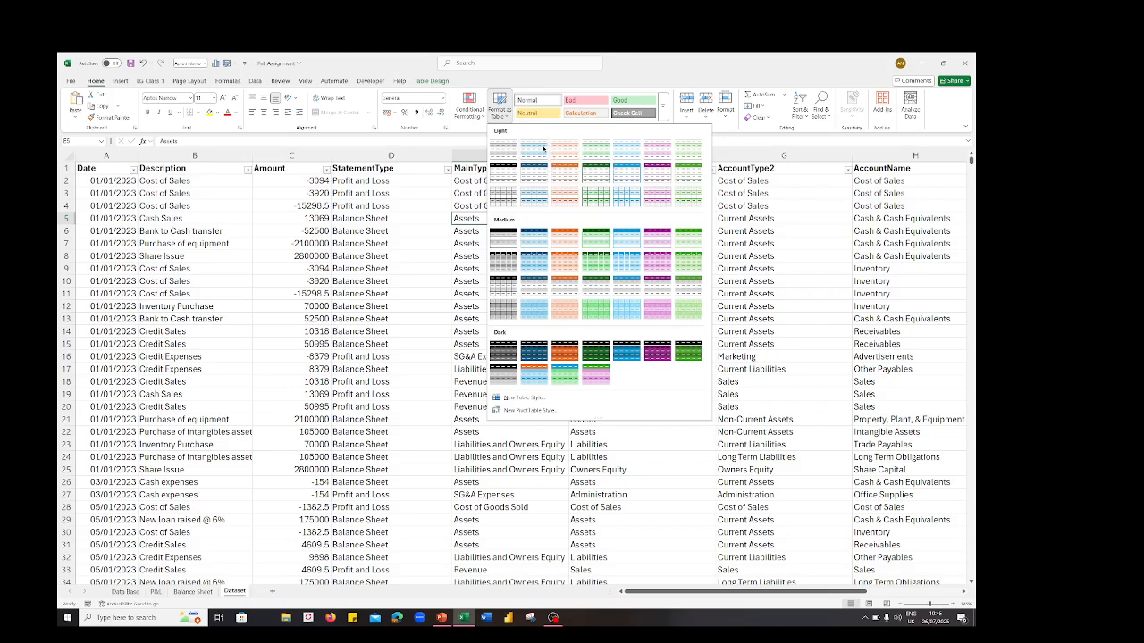
click(540, 148)
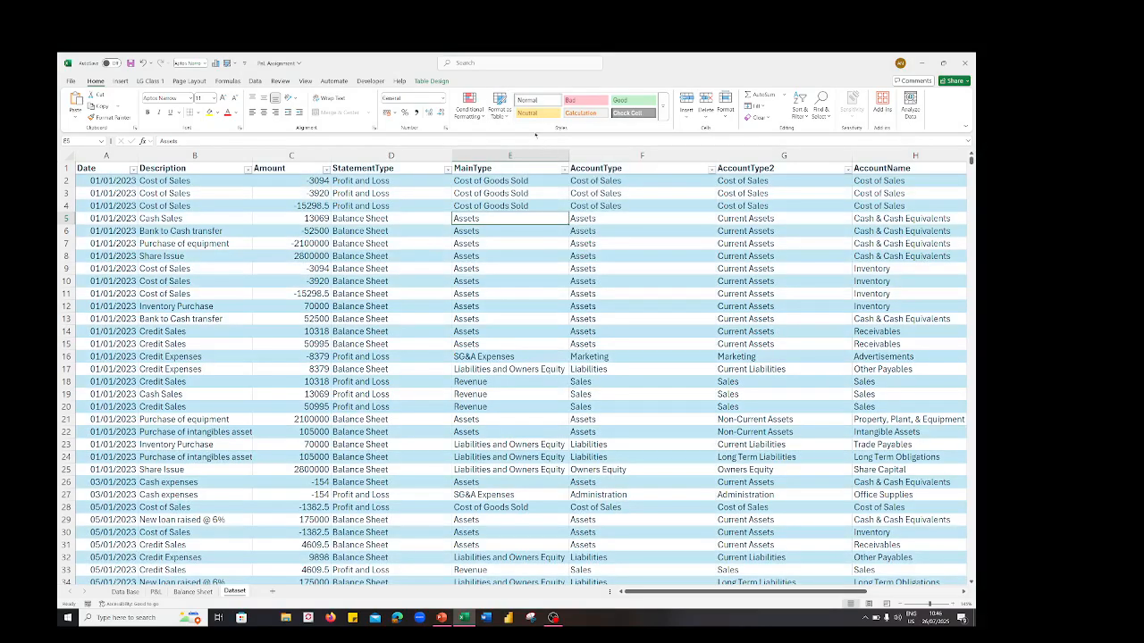
click(501, 107)
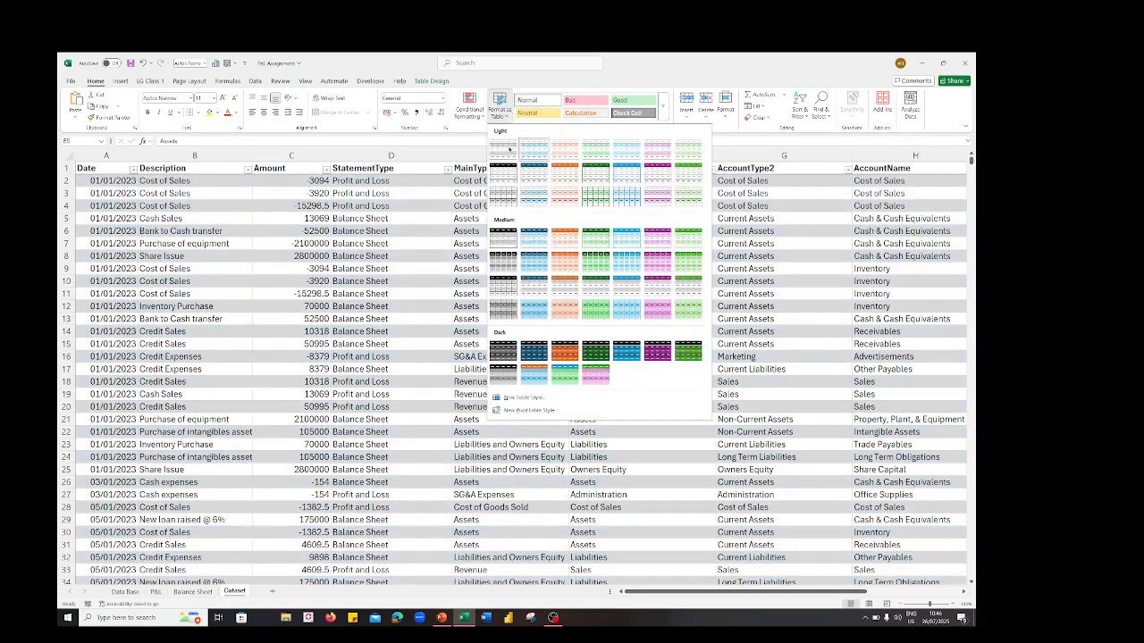
click(510, 150)
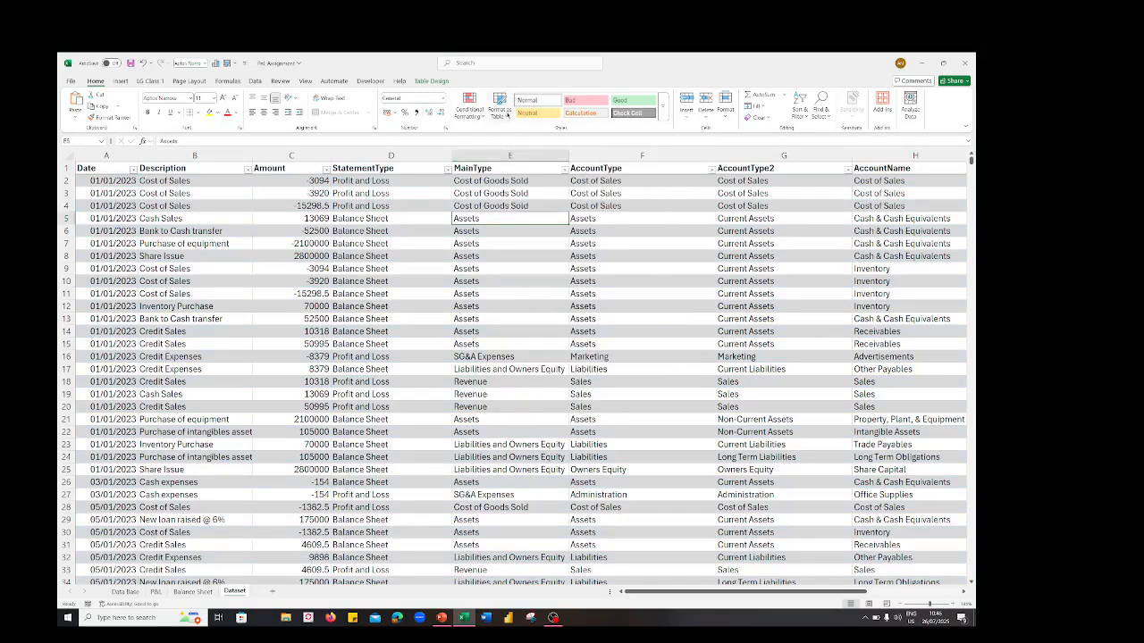
Step: Apply the light table style with a solid black header row and plain horizontal lines to the dataset table
click(500, 107)
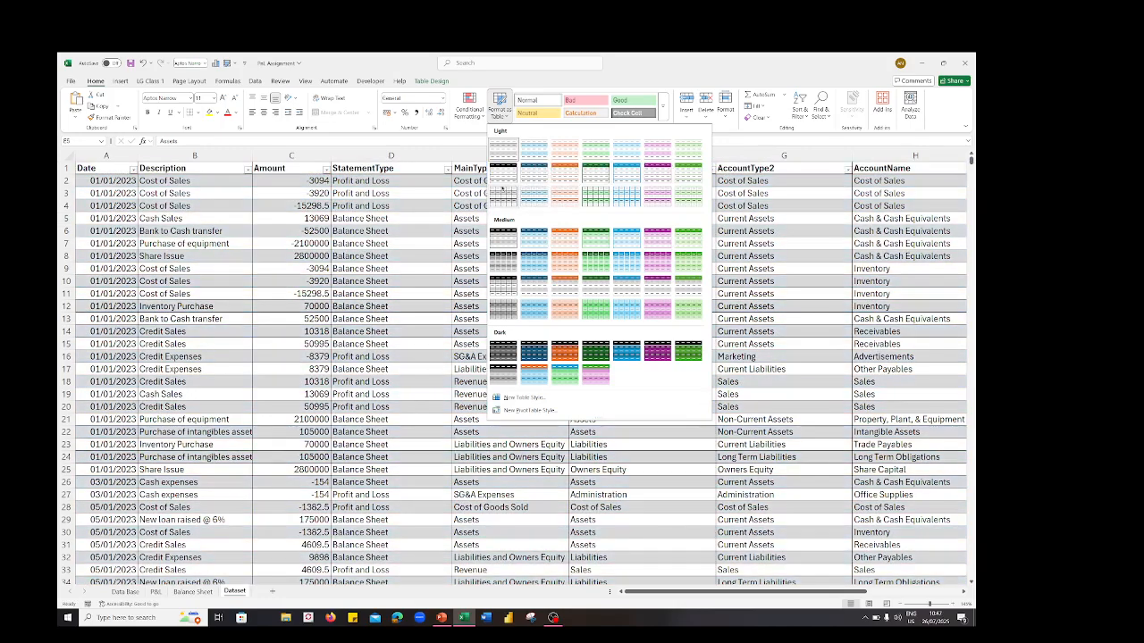
click(503, 170)
click(518, 242)
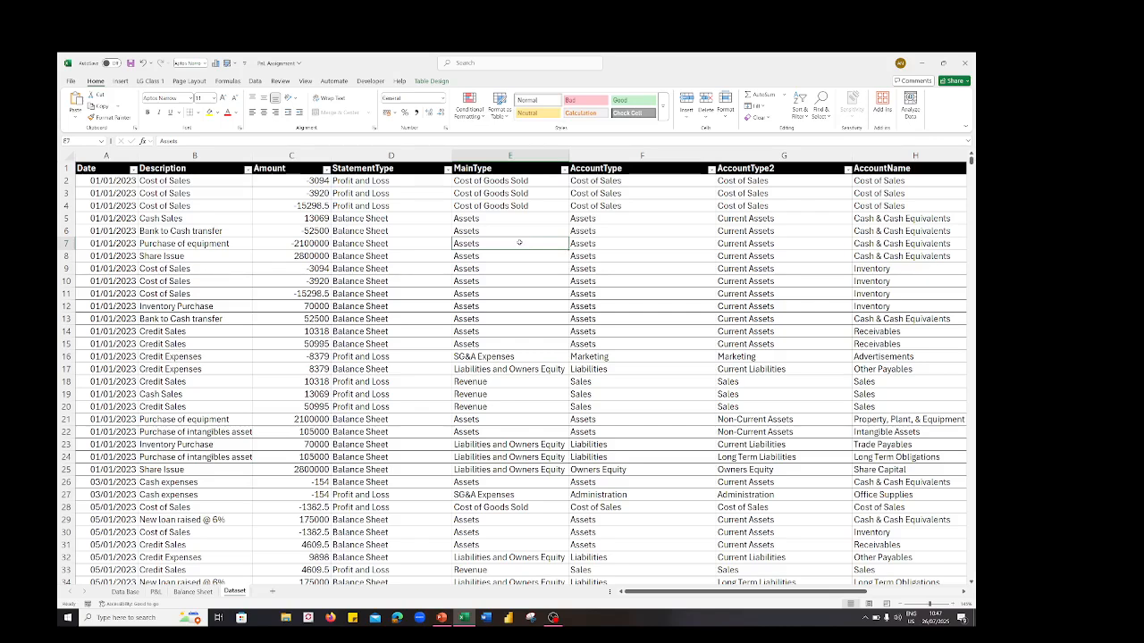
Step: Check the table's name in its design settings and examine its columns through SubRegion and its rows
click(432, 81)
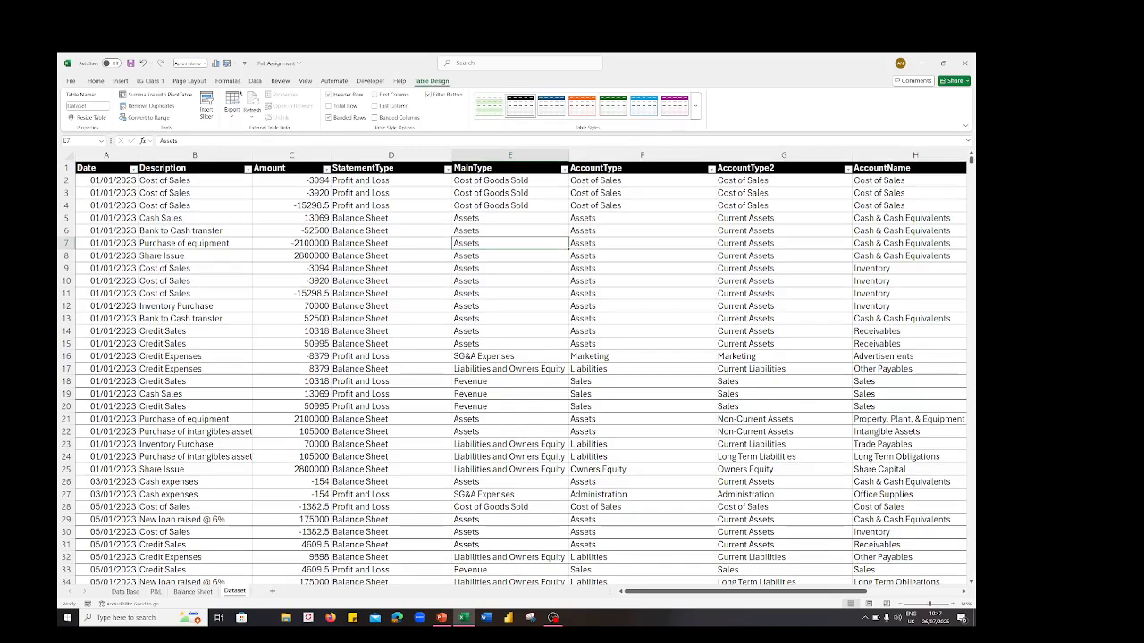
click(99, 106)
click(99, 106)
click(493, 292)
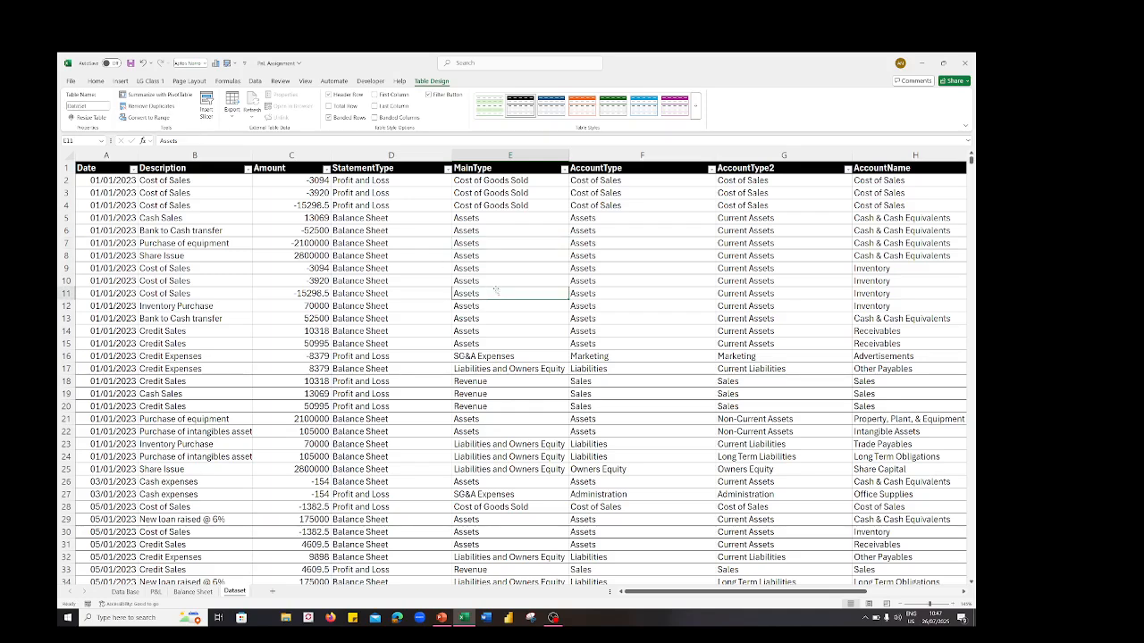
click(924, 592)
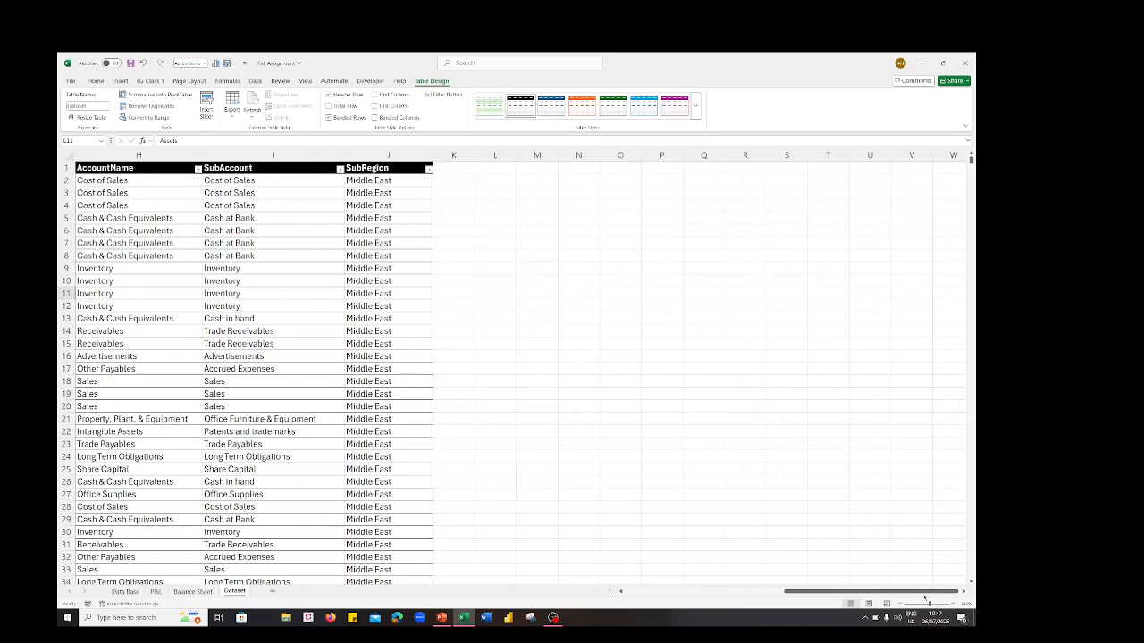
click(596, 254)
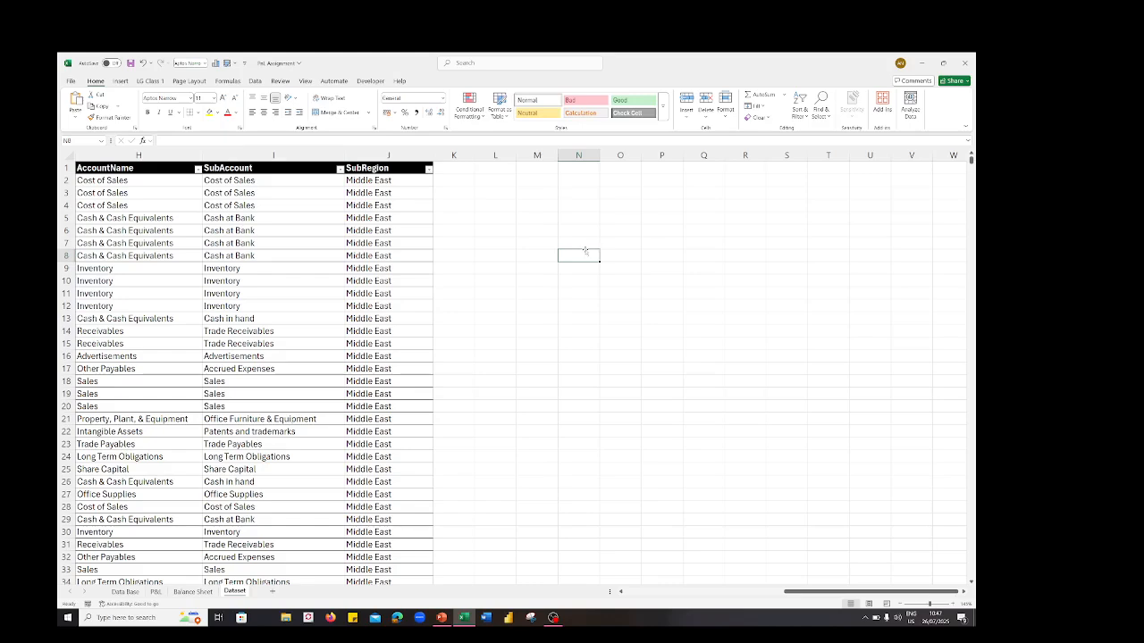
click(295, 219)
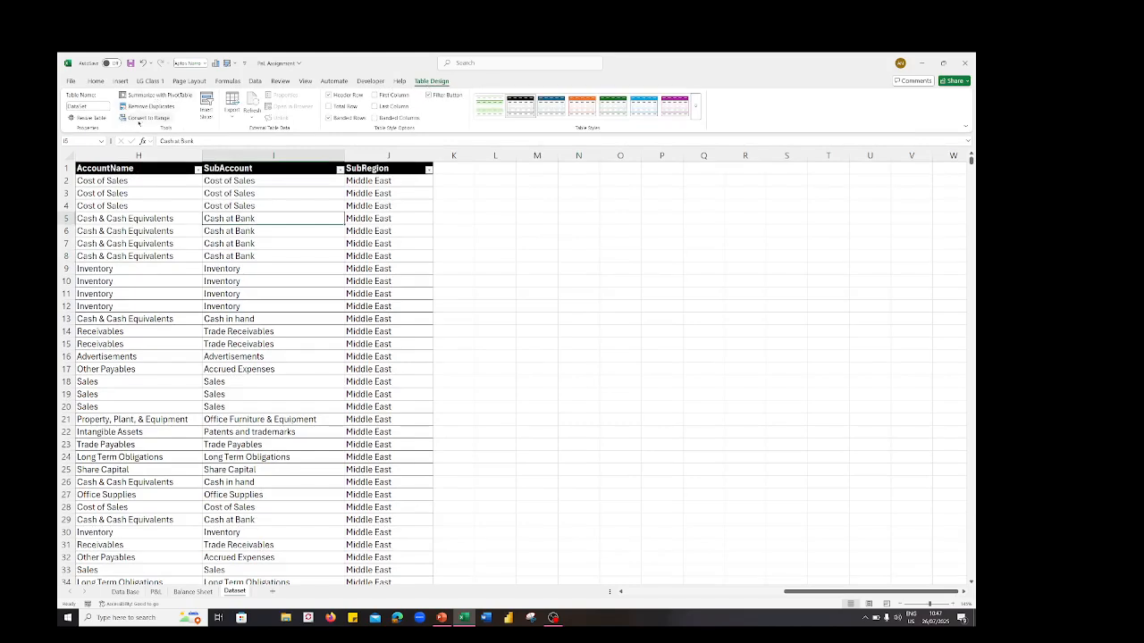
scroll(526, 396, left, 10)
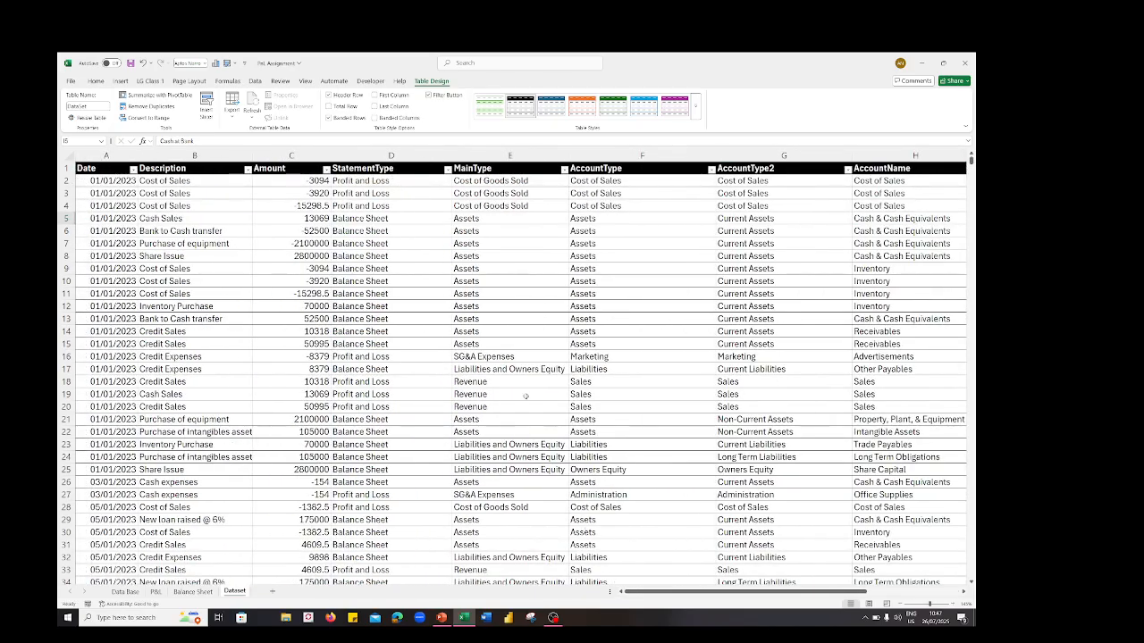
scroll(525, 396, down, 17)
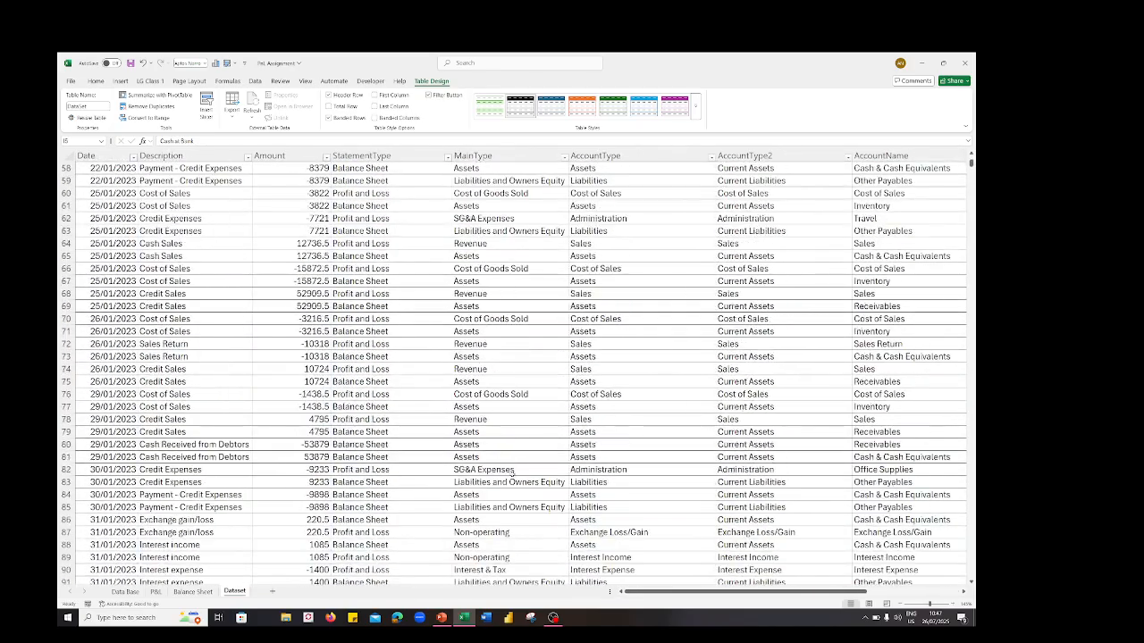
scroll(331, 278, up, 17)
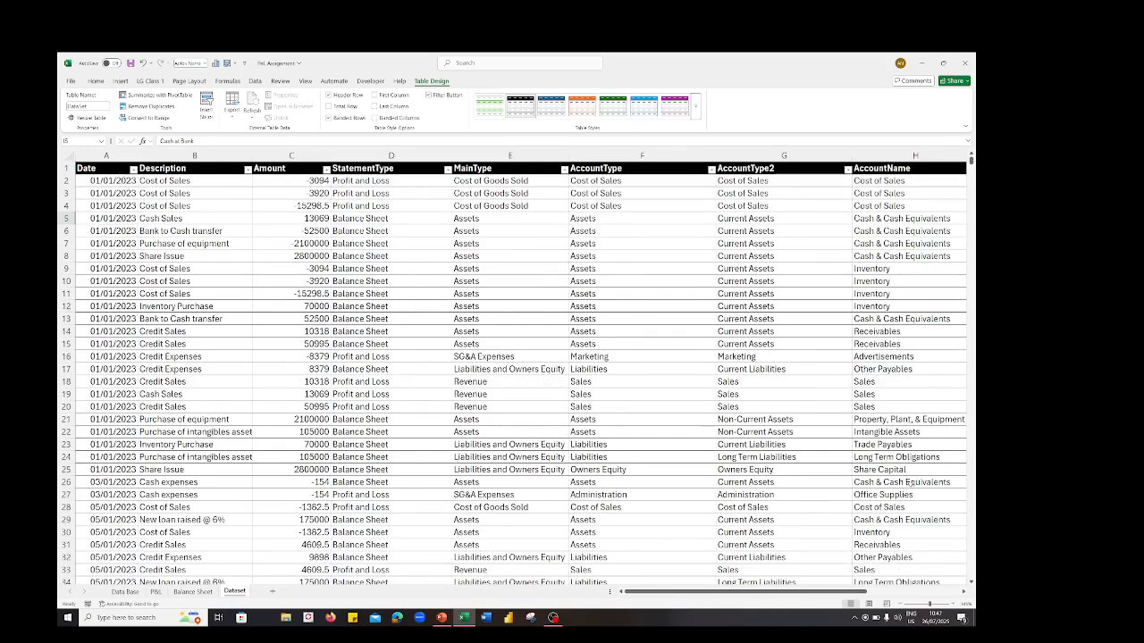
Step: Add a column headed Department in K1, directly after the table's SubRegion column
click(882, 591)
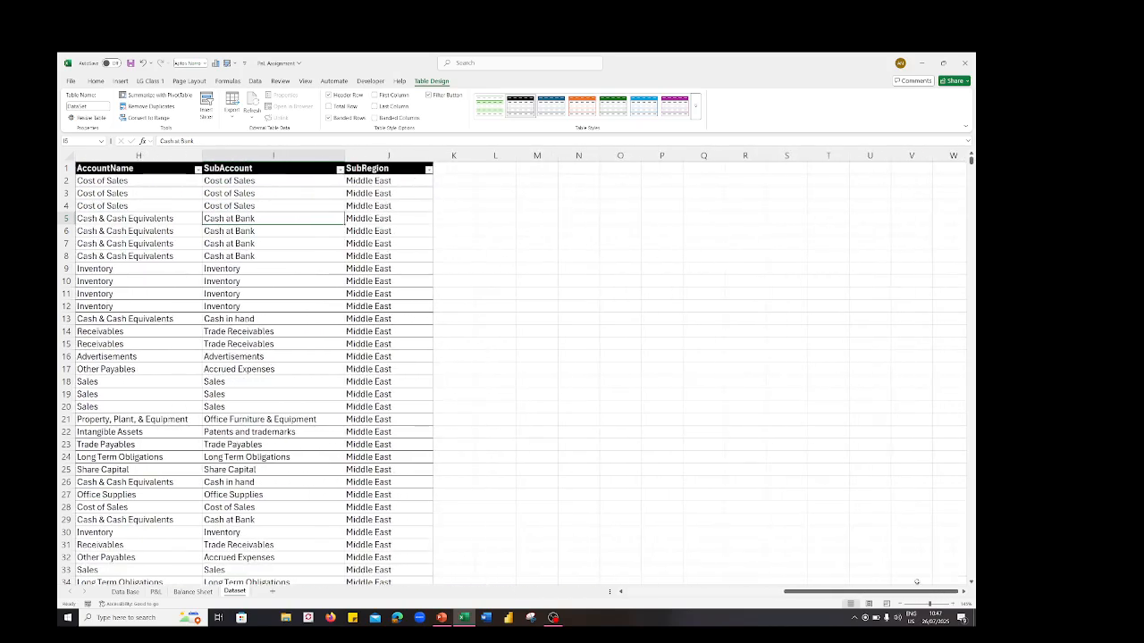
click(468, 167)
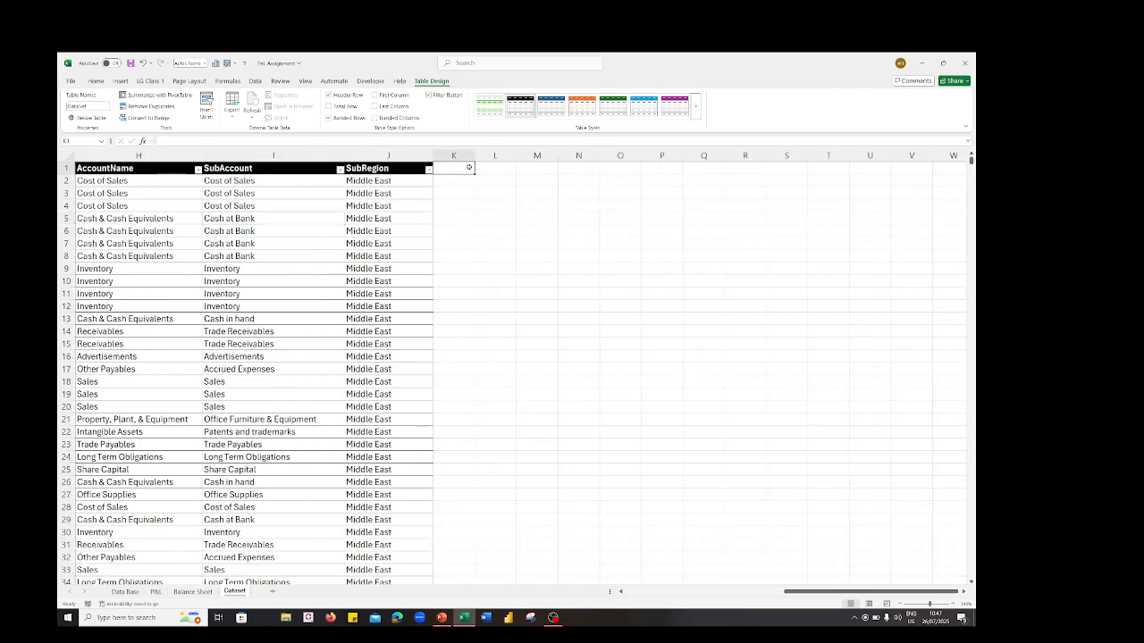
text(de)
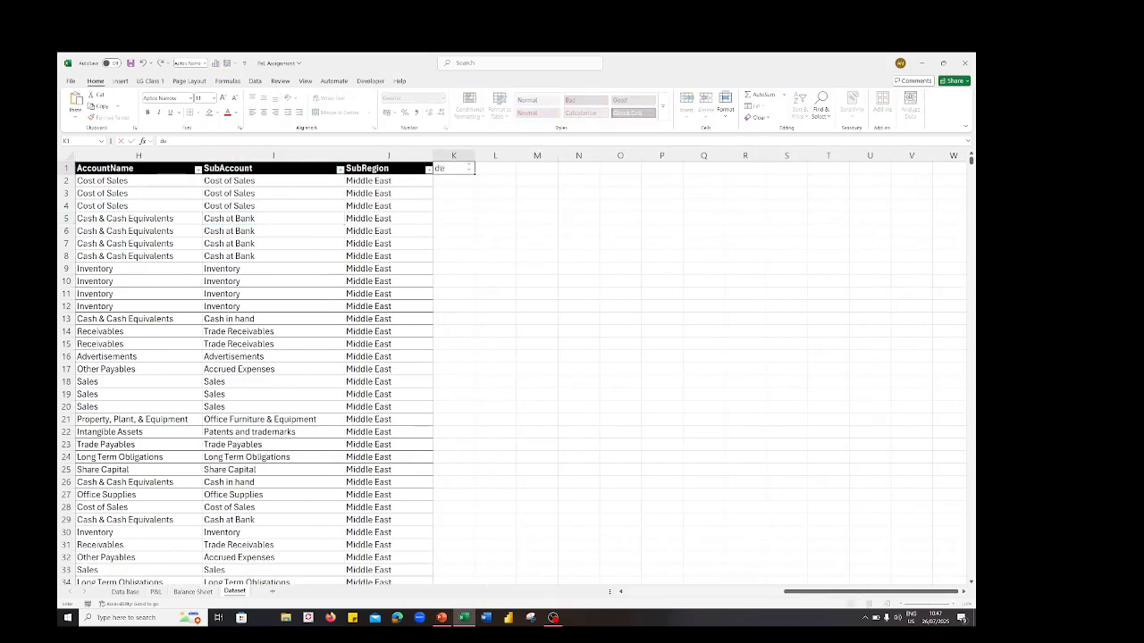
text(pa)
key(BackSpace)
key(BackSpace)
key(BackSpace)
key(BackSpace)
text(D)
text(epar)
text(tmen)
text(t)
key(Return)
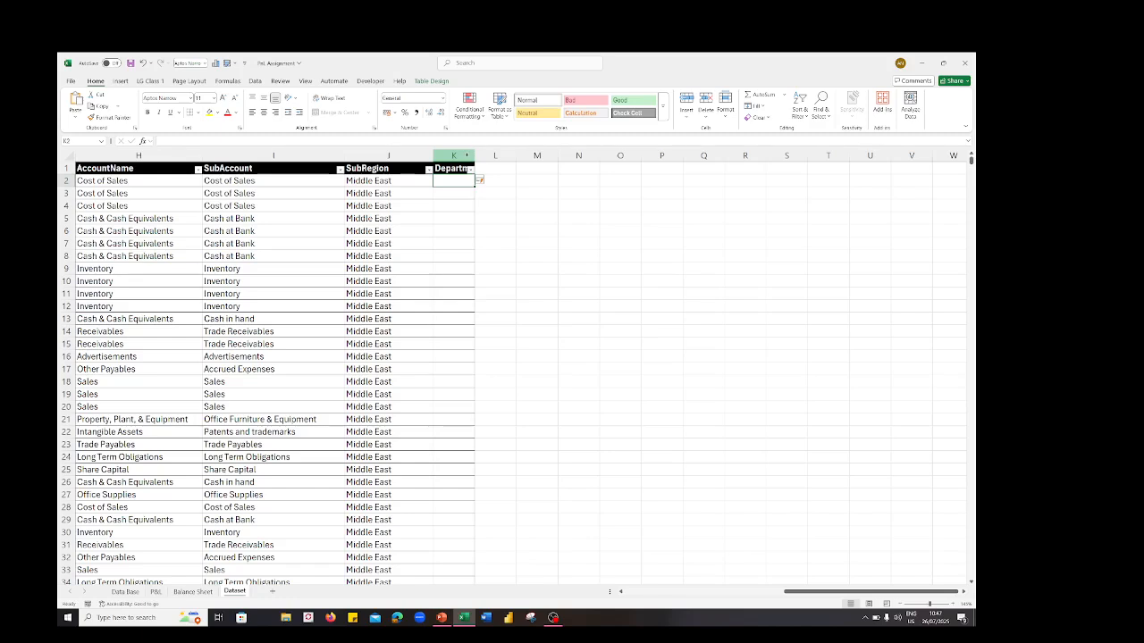
Step: Delete the empty Department column from the worksheet
click(461, 156)
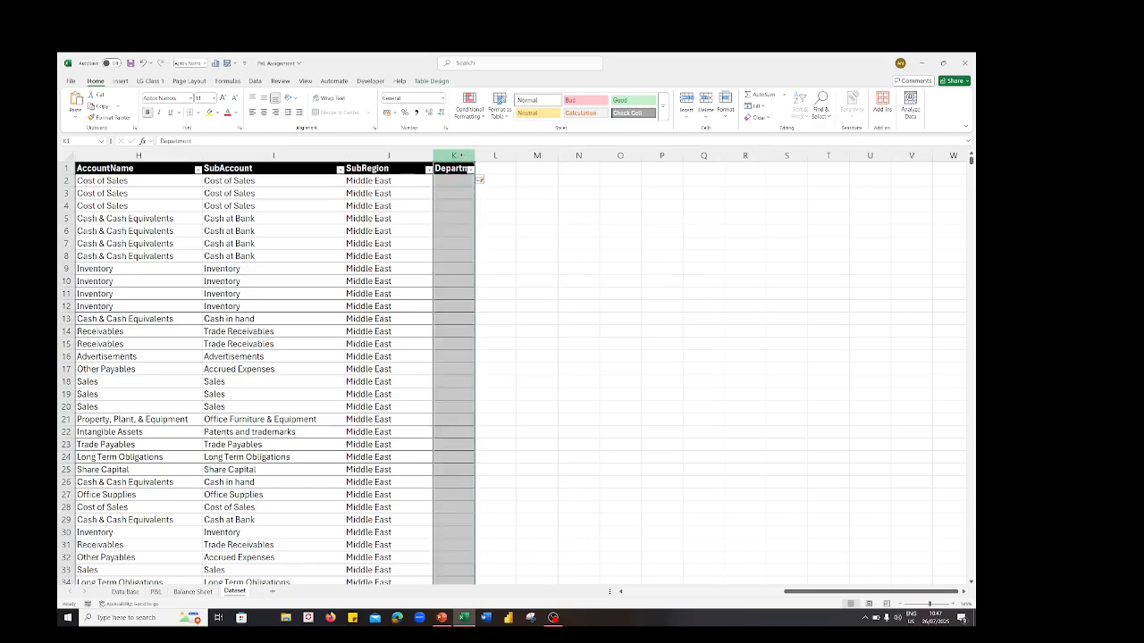
right_click(461, 156)
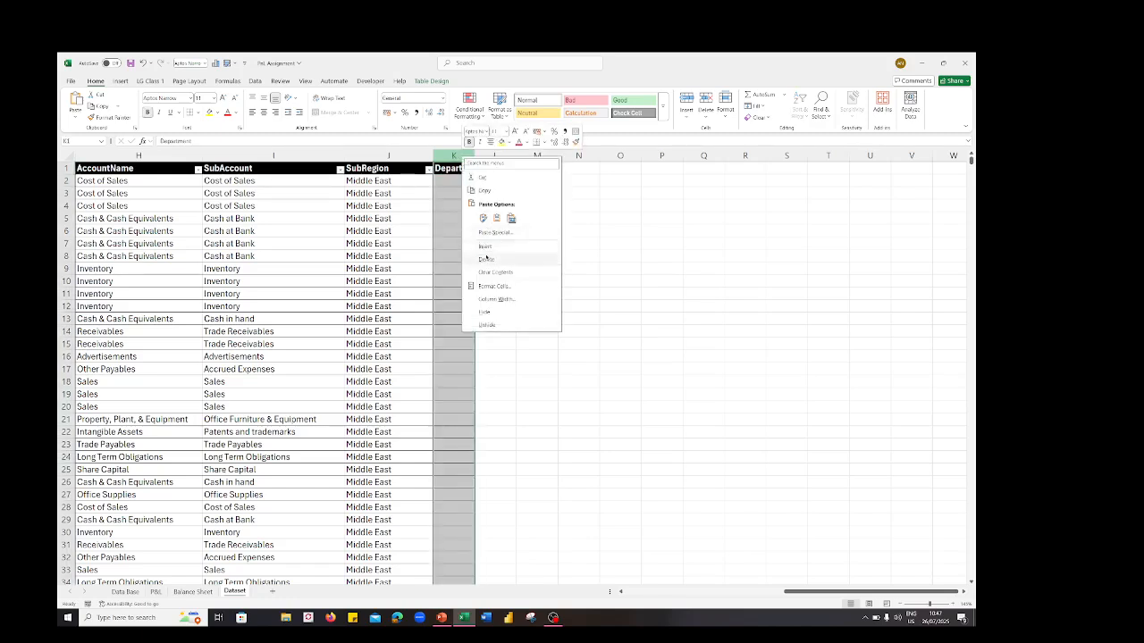
click(487, 259)
click(620, 432)
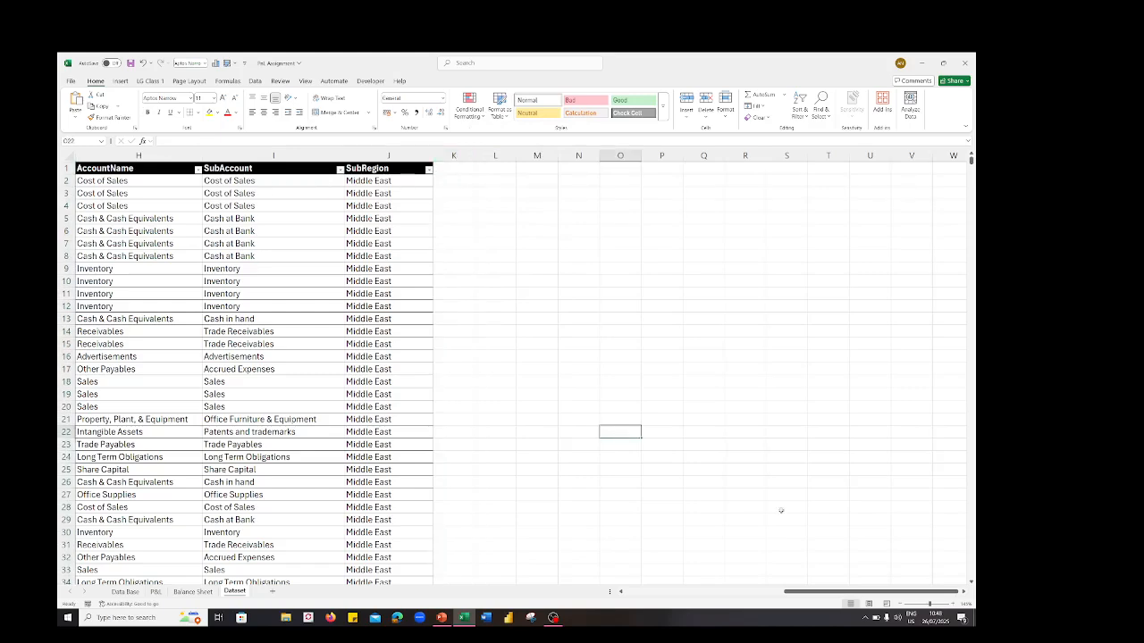
Step: Create a PivotTable from the Dataset table on a new worksheet
click(734, 596)
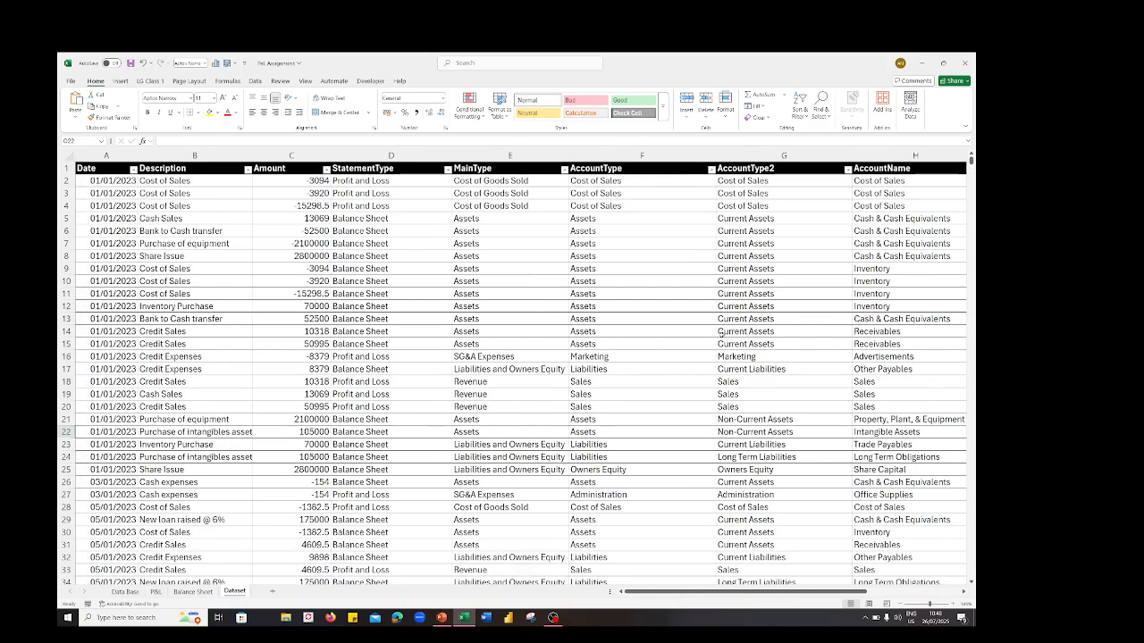
click(409, 221)
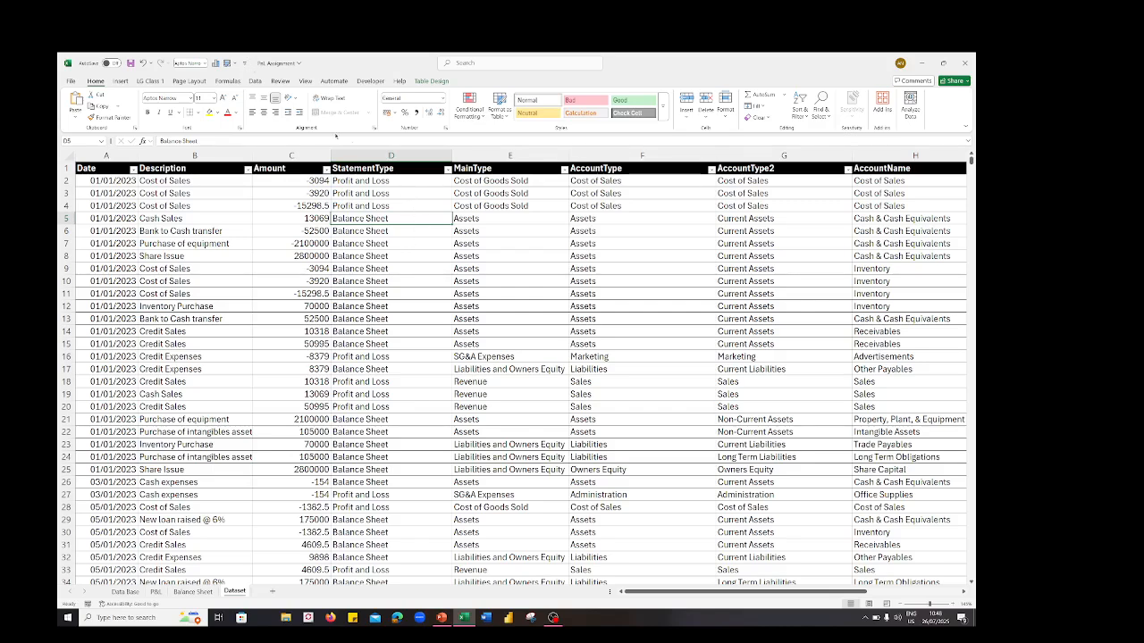
click(120, 82)
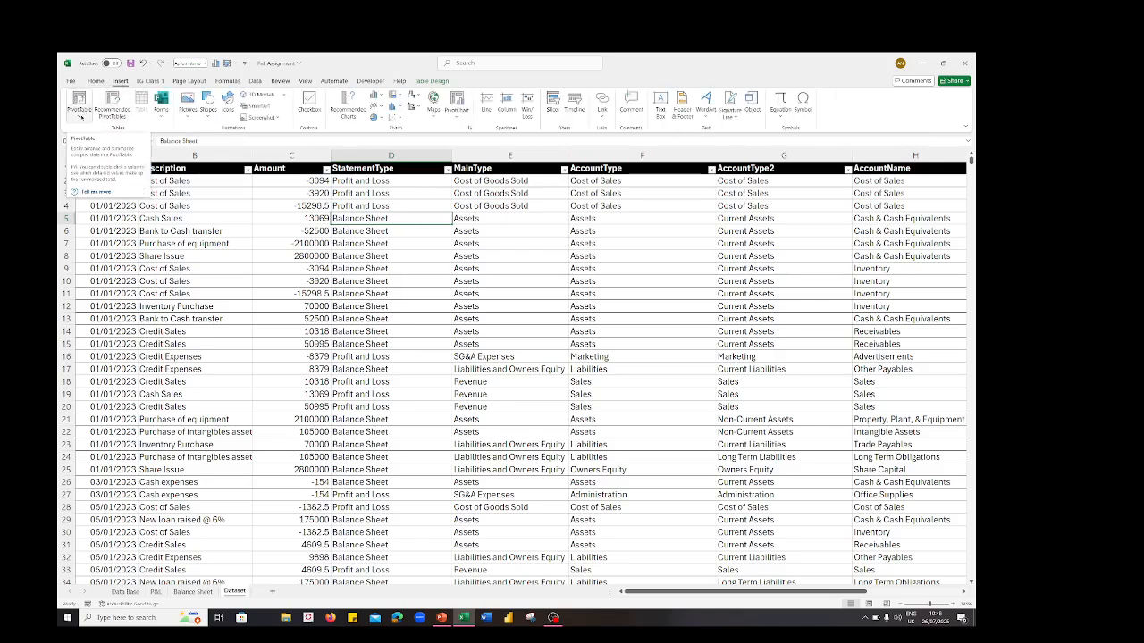
click(79, 116)
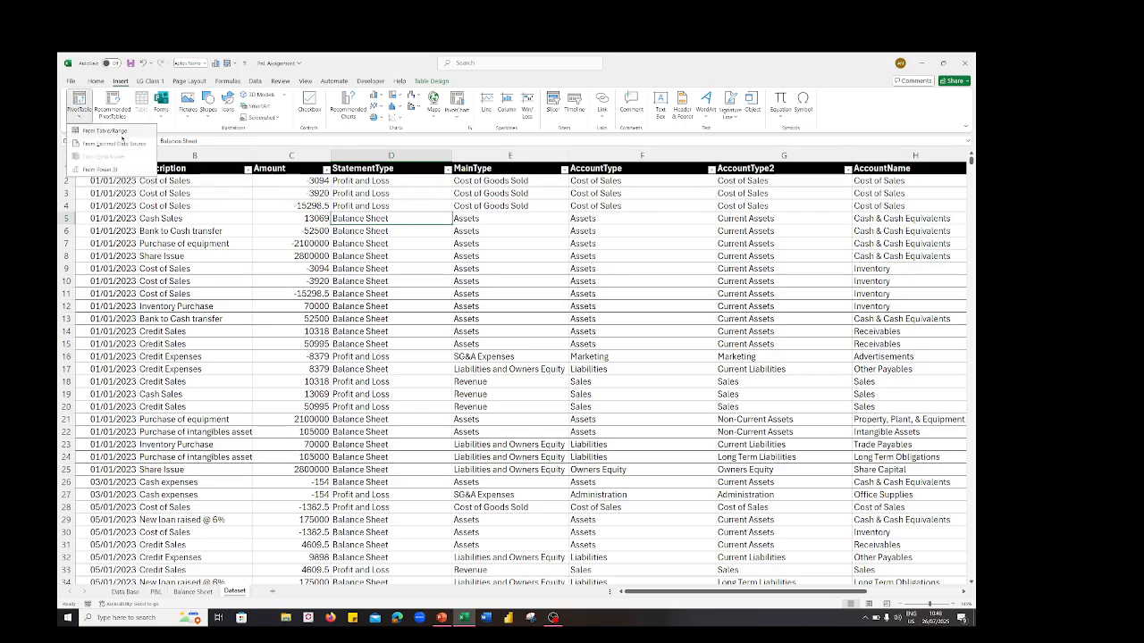
click(105, 133)
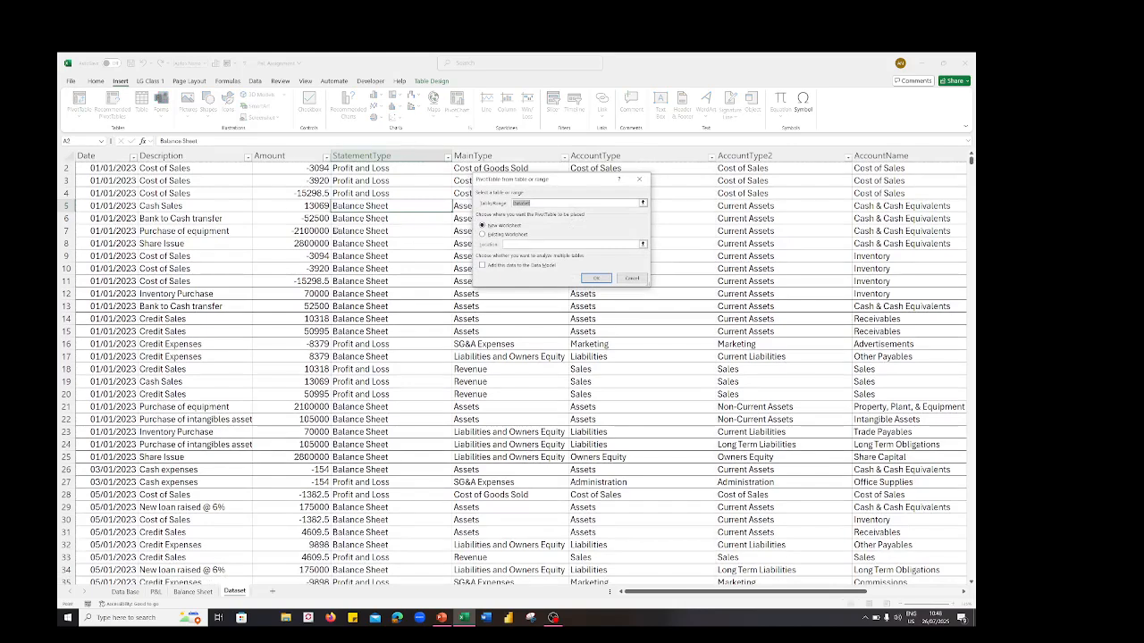
click(597, 278)
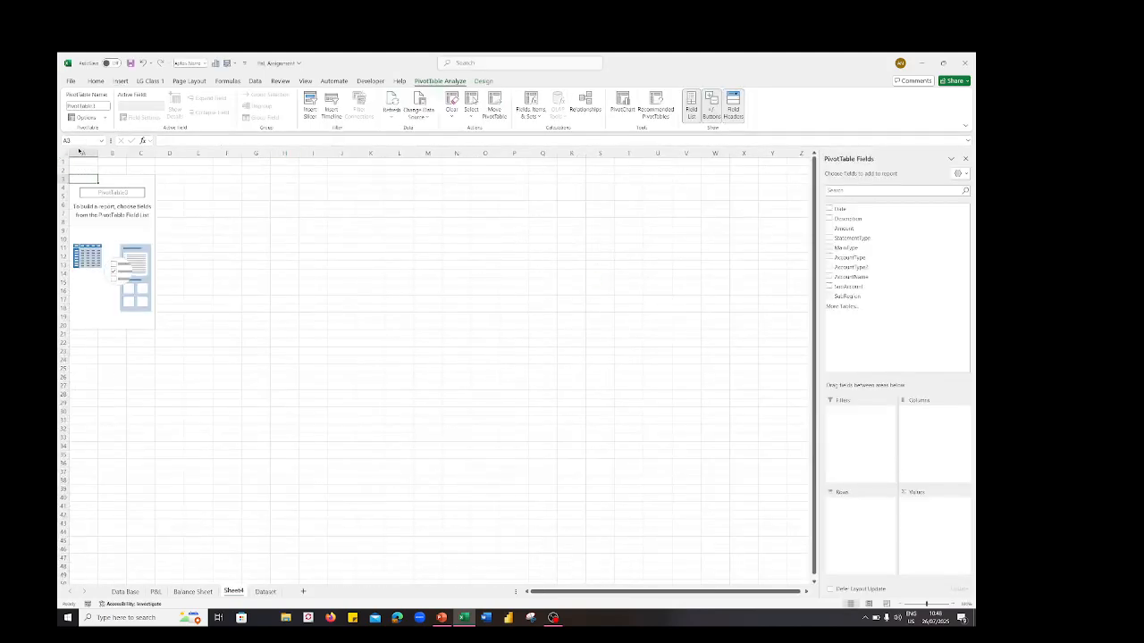
Step: Insert three blank columns before the PivotTable, narrow columns A to C to thin margins, and select the PivotTable
drag(81, 152, 128, 153)
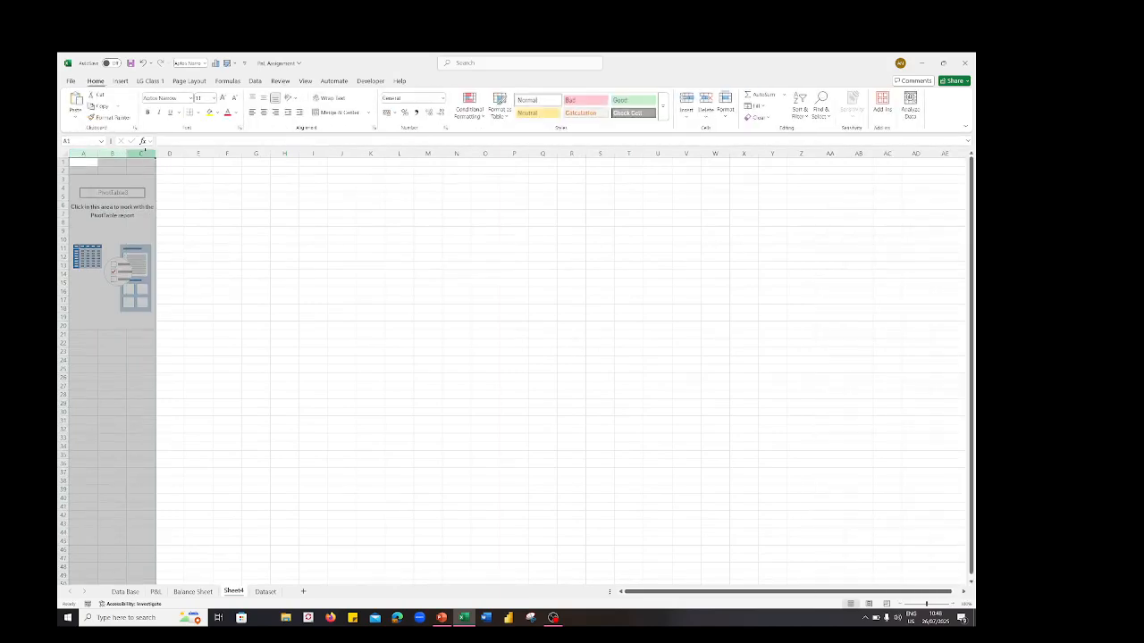
right_click(145, 154)
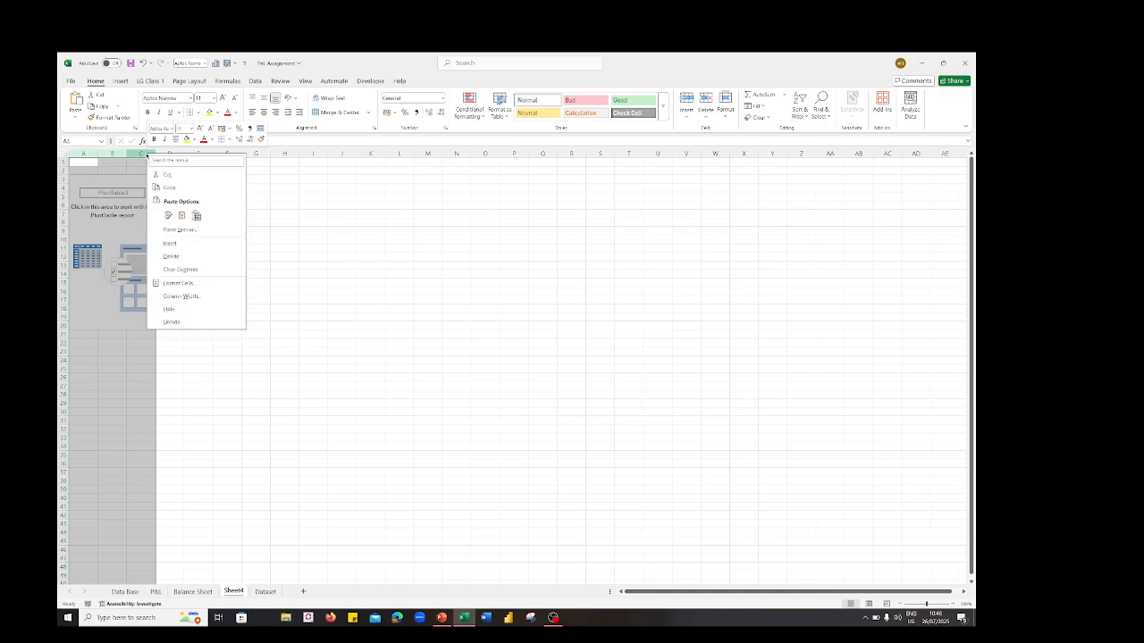
click(172, 244)
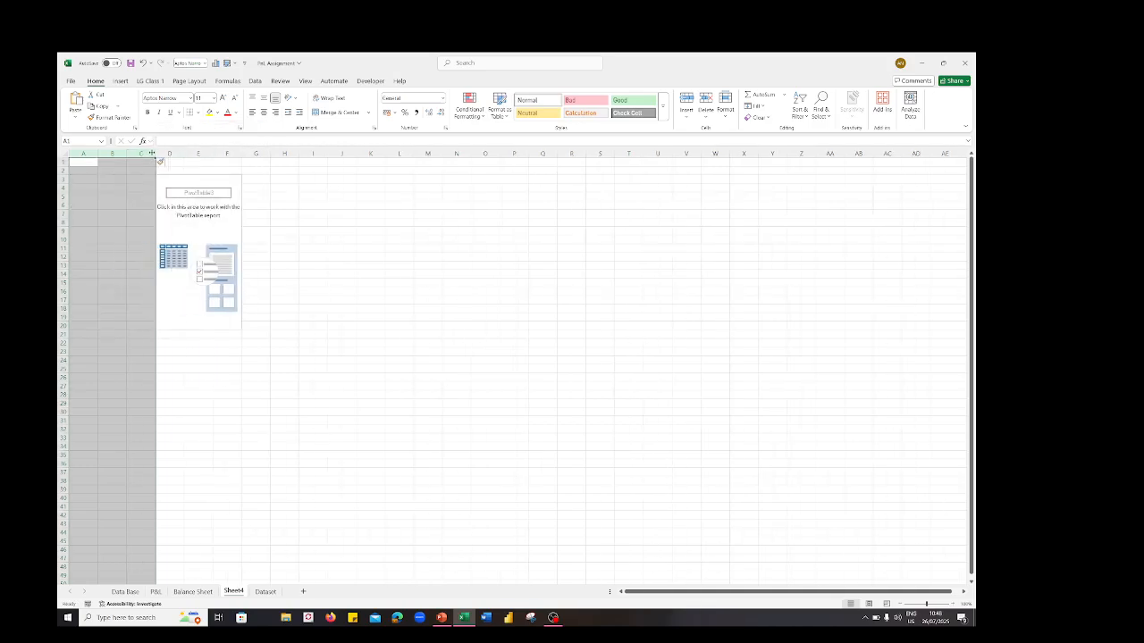
drag(155, 154, 104, 153)
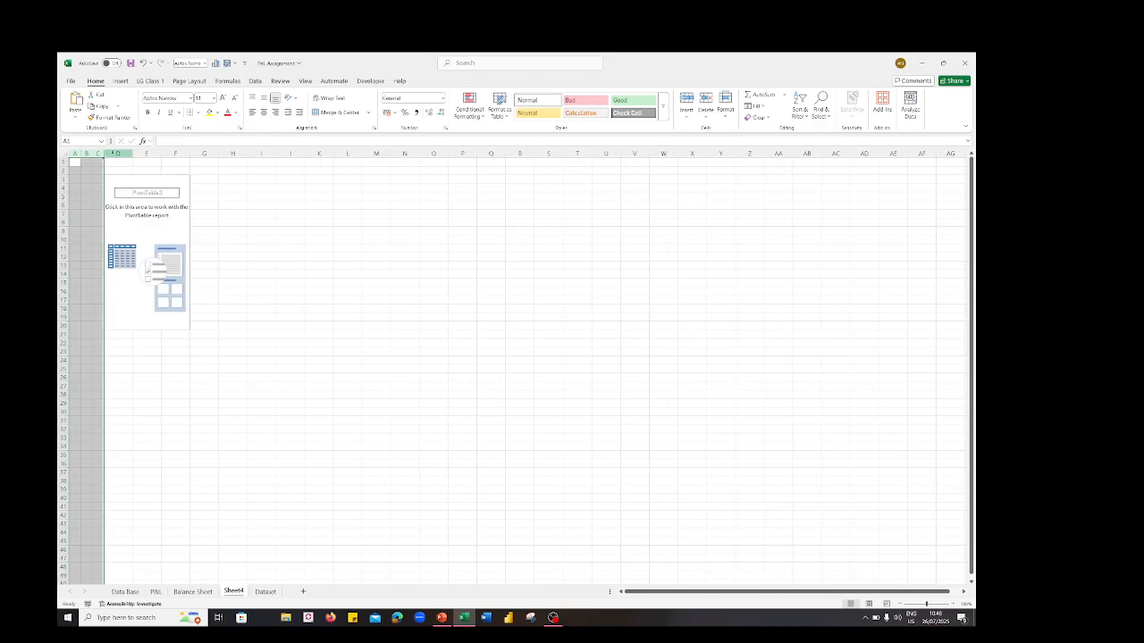
drag(101, 156, 87, 154)
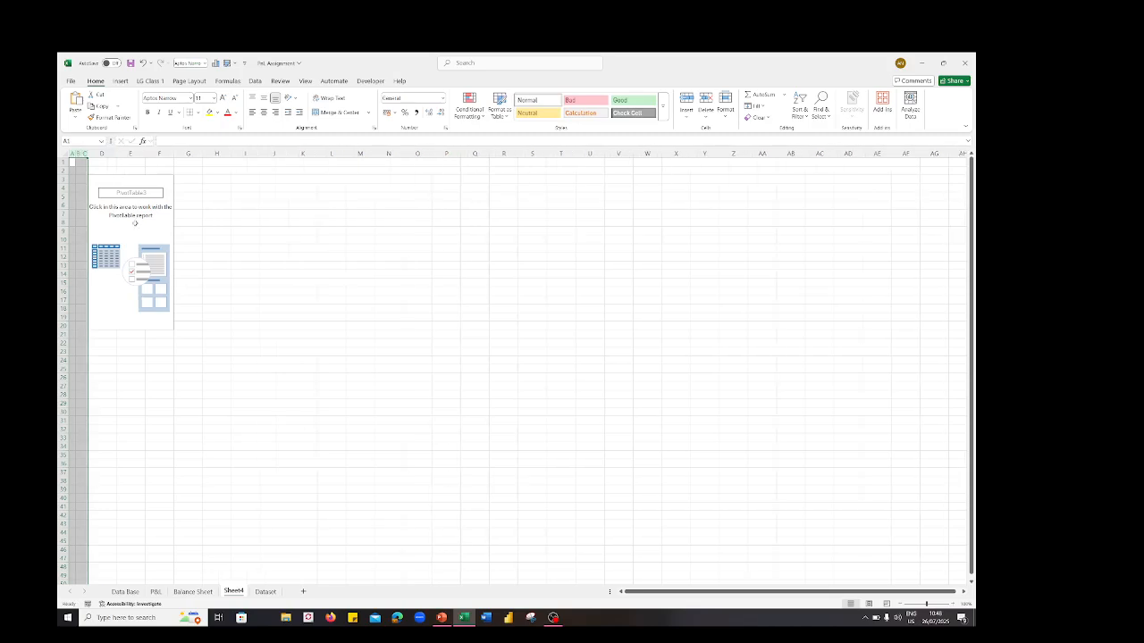
click(135, 223)
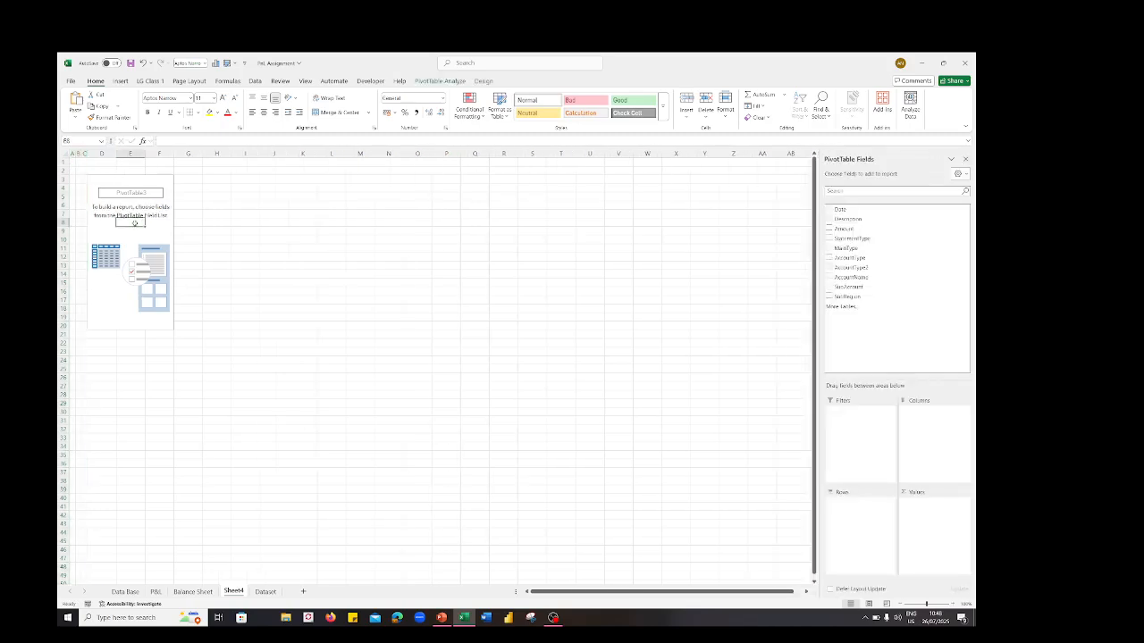
Step: Rename the worksheet holding the empty PivotTable as PnL
scroll(134, 223, up, 1)
scroll(134, 220, up, 1)
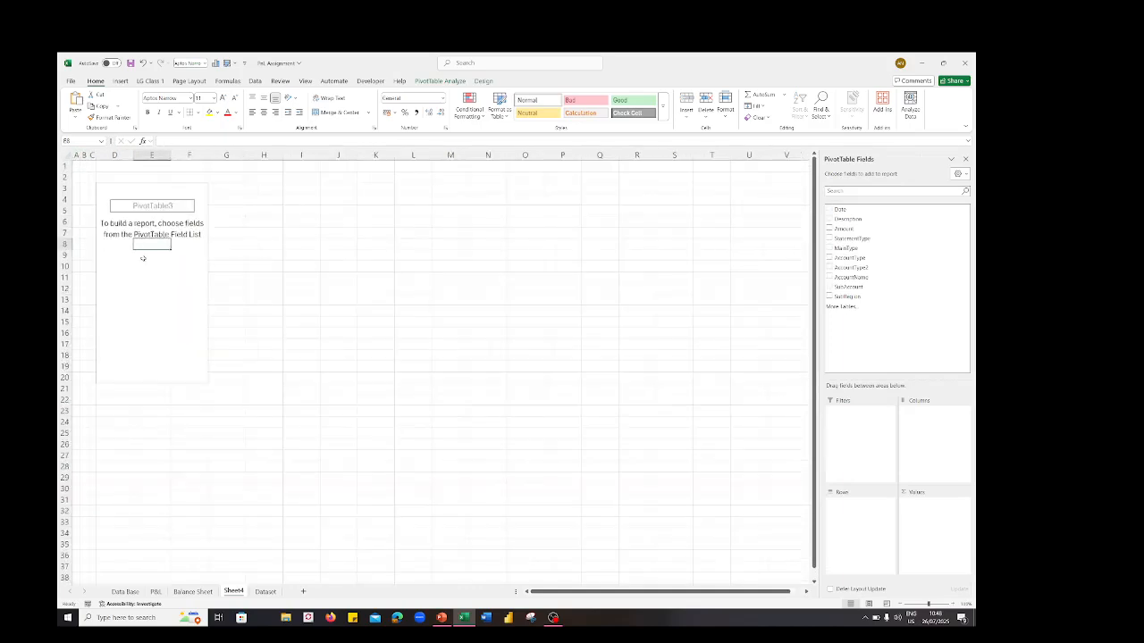
click(169, 223)
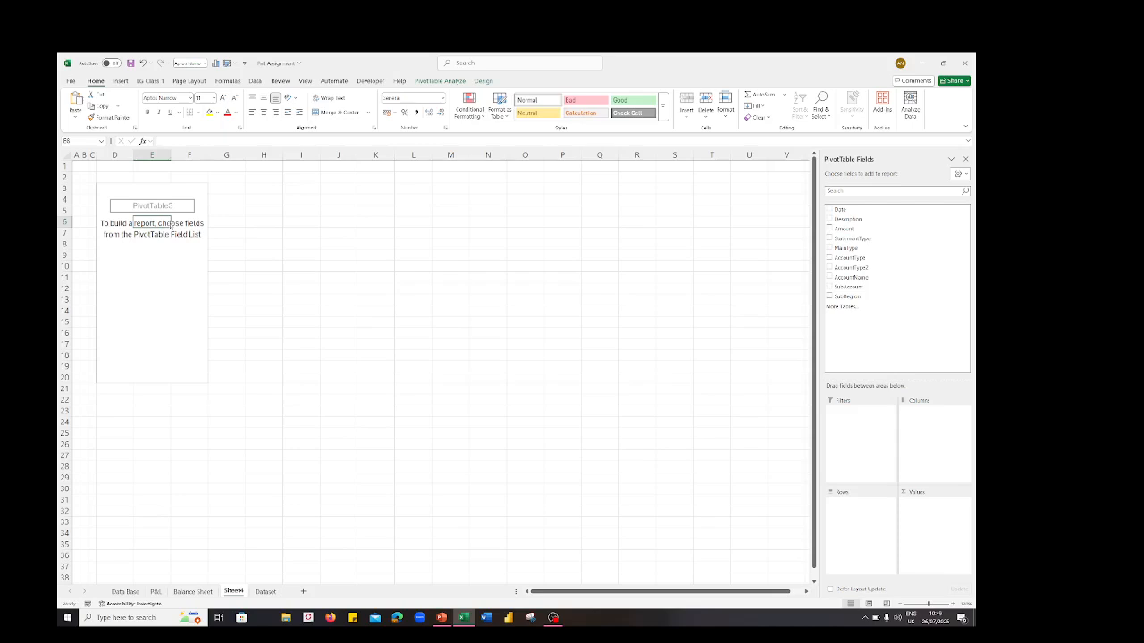
click(265, 591)
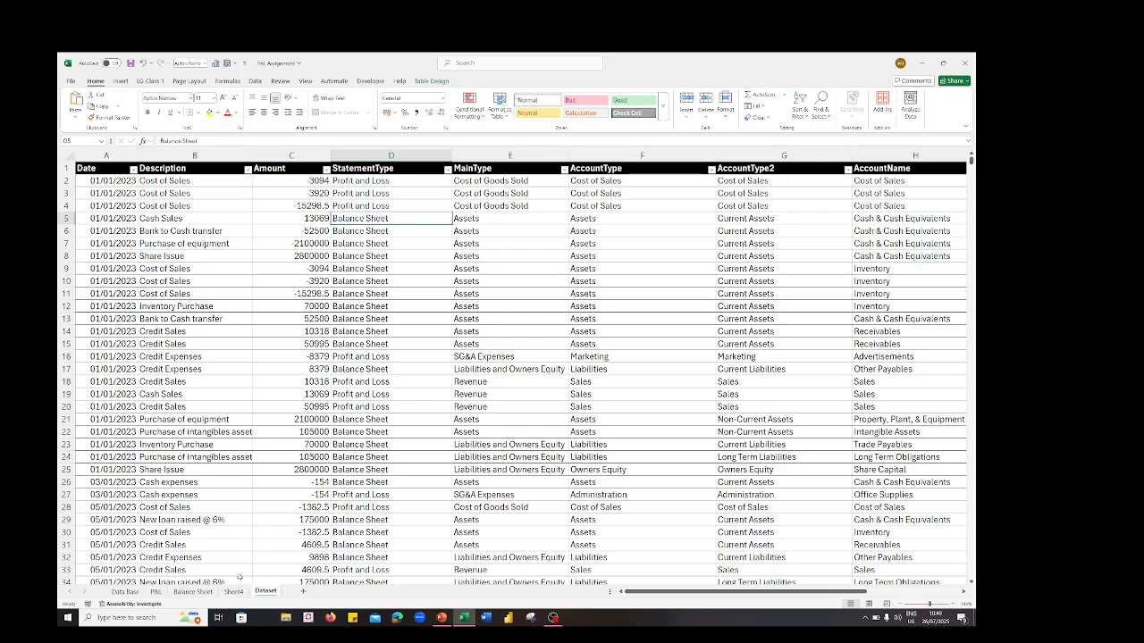
click(233, 592)
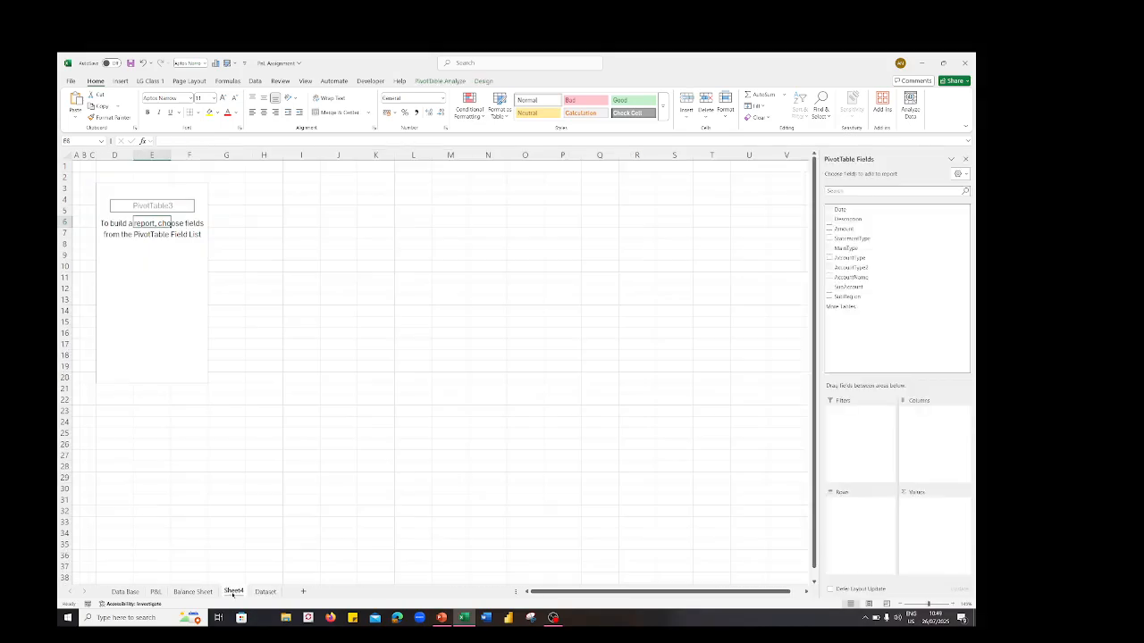
double_click(233, 591)
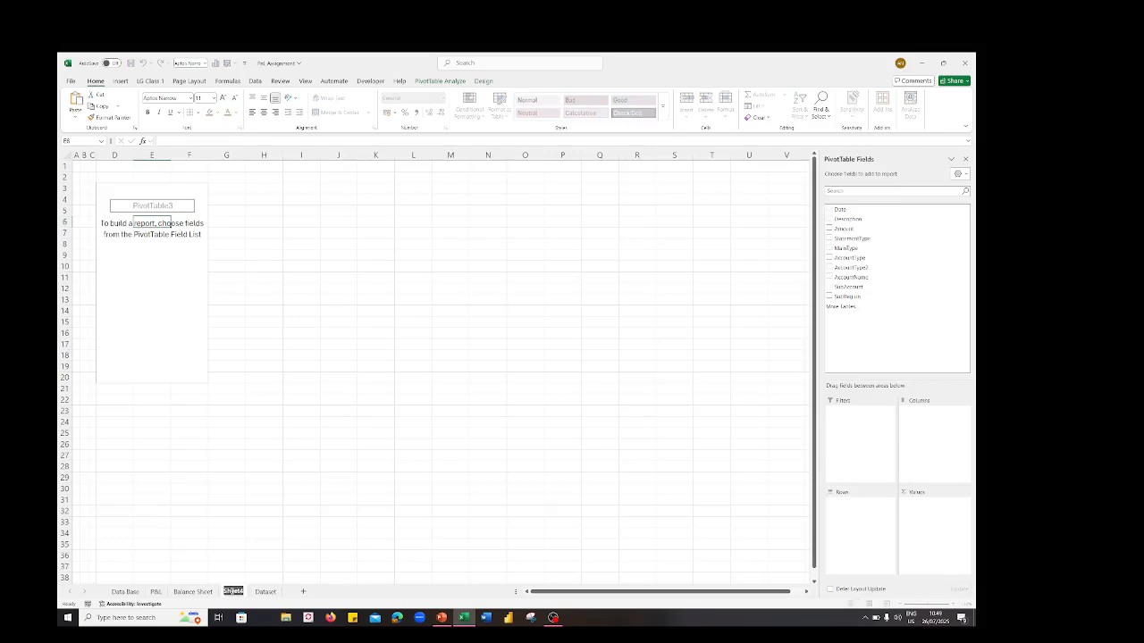
text(Pnl)
click(316, 456)
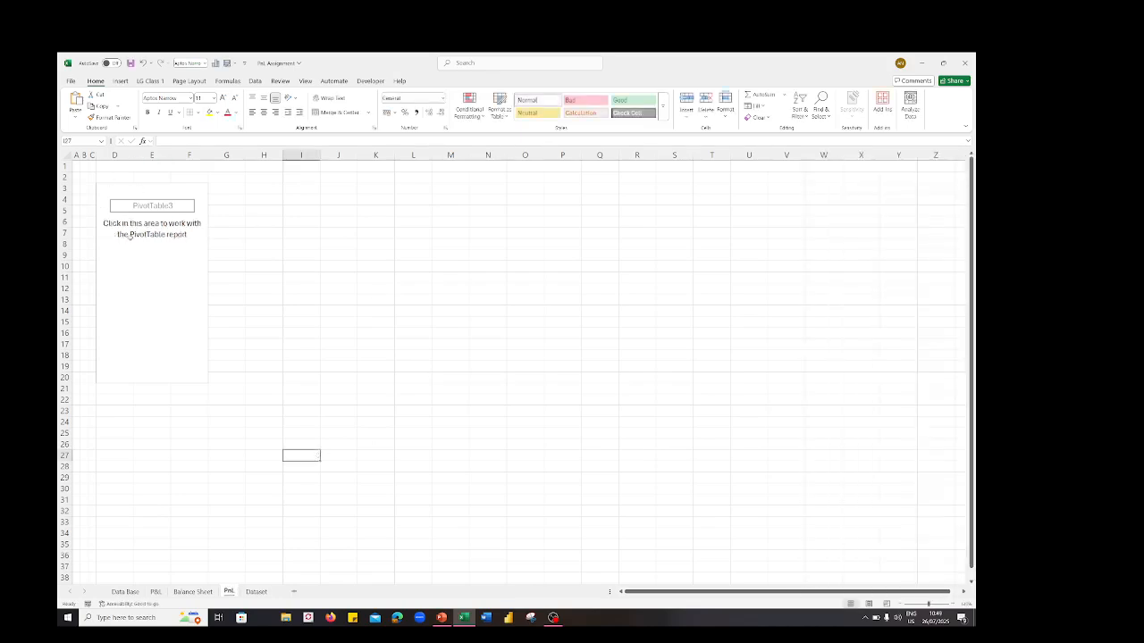
Step: Build the PivotTable with Amount summed as values and MainType followed by AccountType as row fields
click(129, 235)
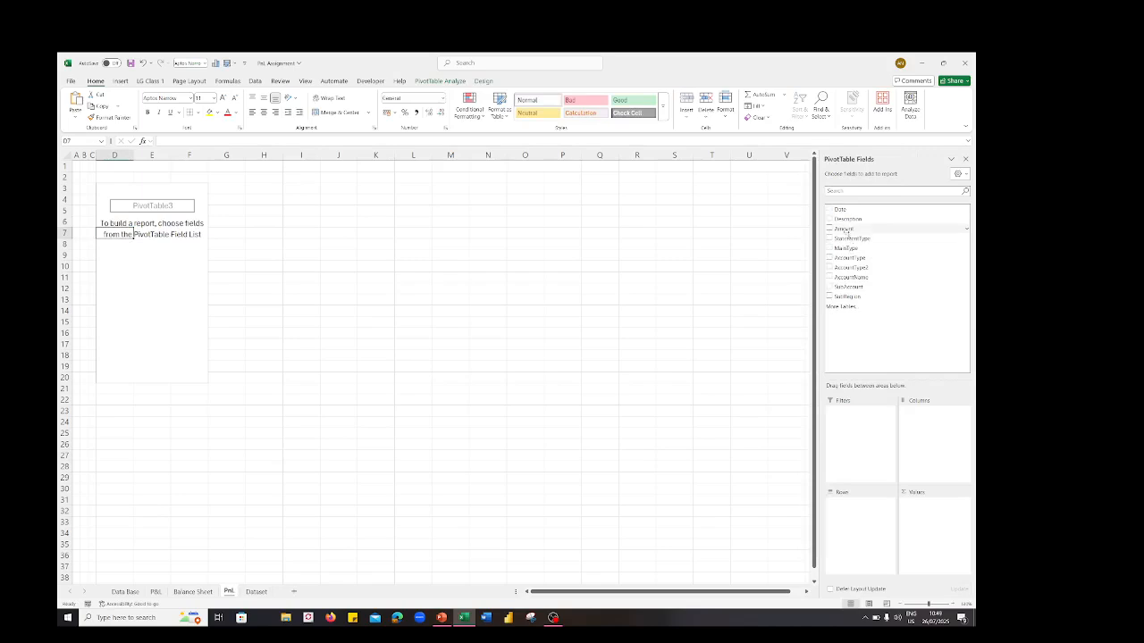
drag(846, 231, 930, 526)
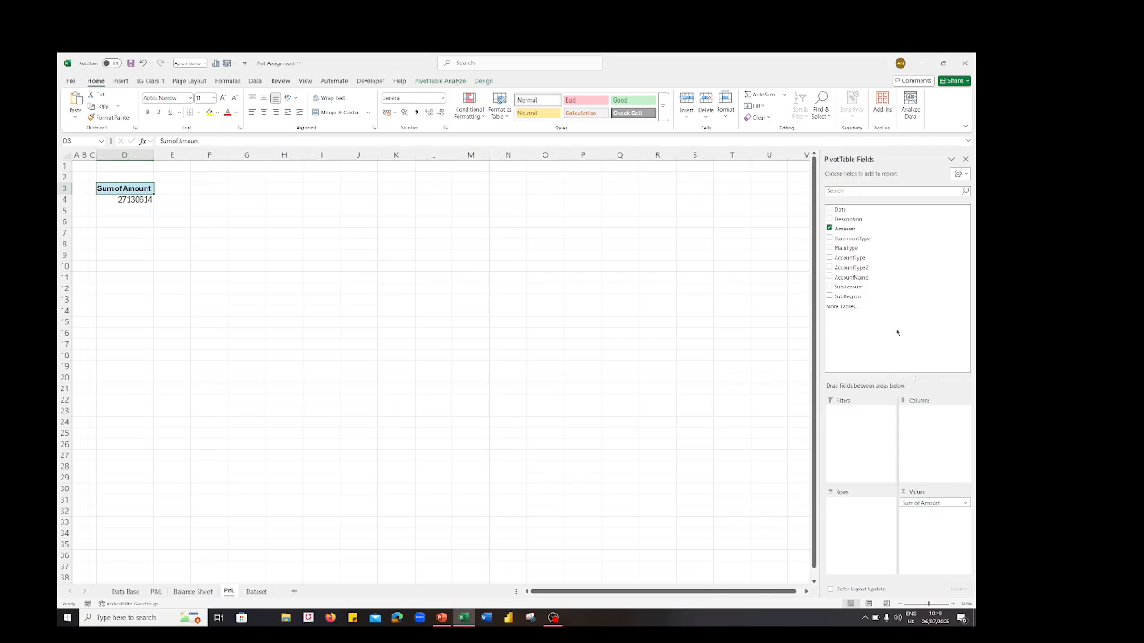
drag(848, 249, 856, 529)
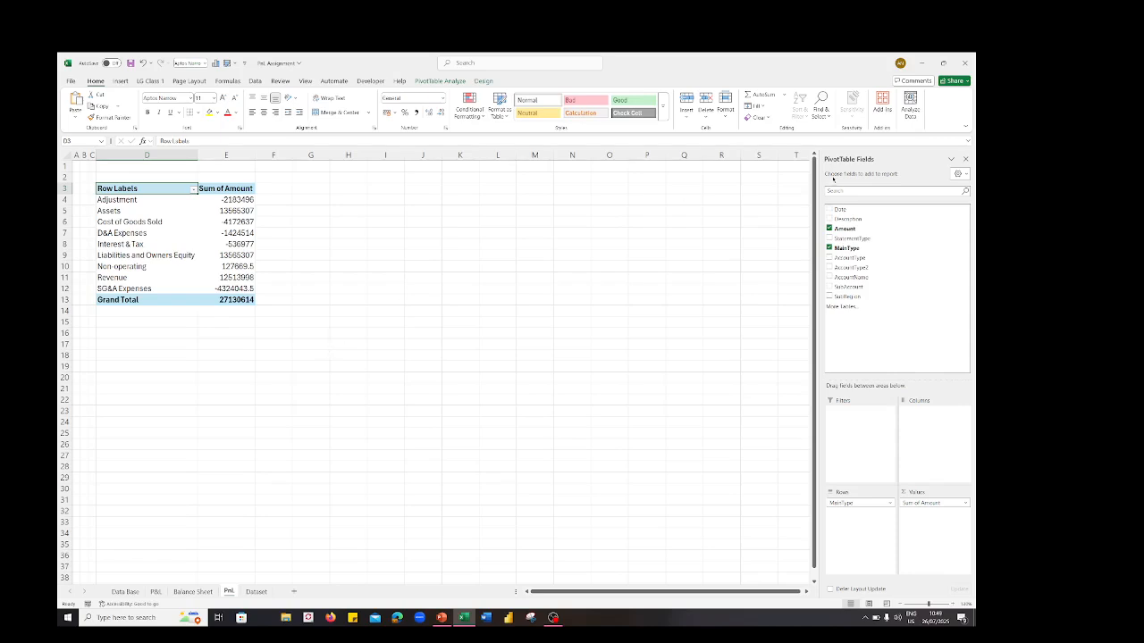
drag(860, 257, 856, 518)
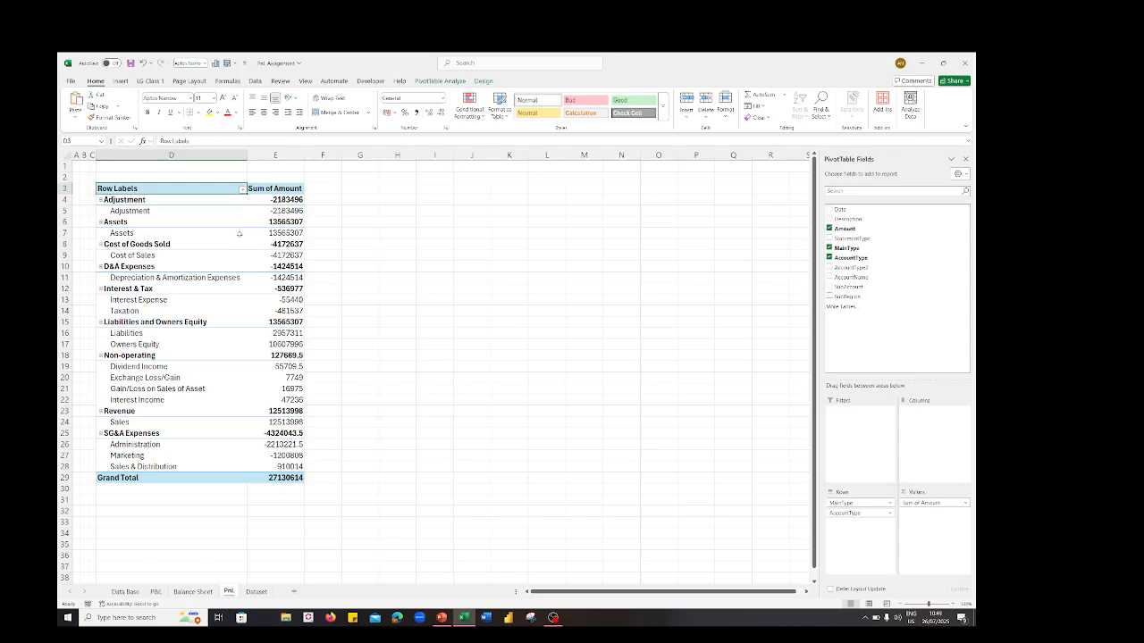
Step: Format the PivotTable's Sum of Amount values as Number with a thousands separator and 0 decimal places
mouse_move(251, 244)
click(275, 233)
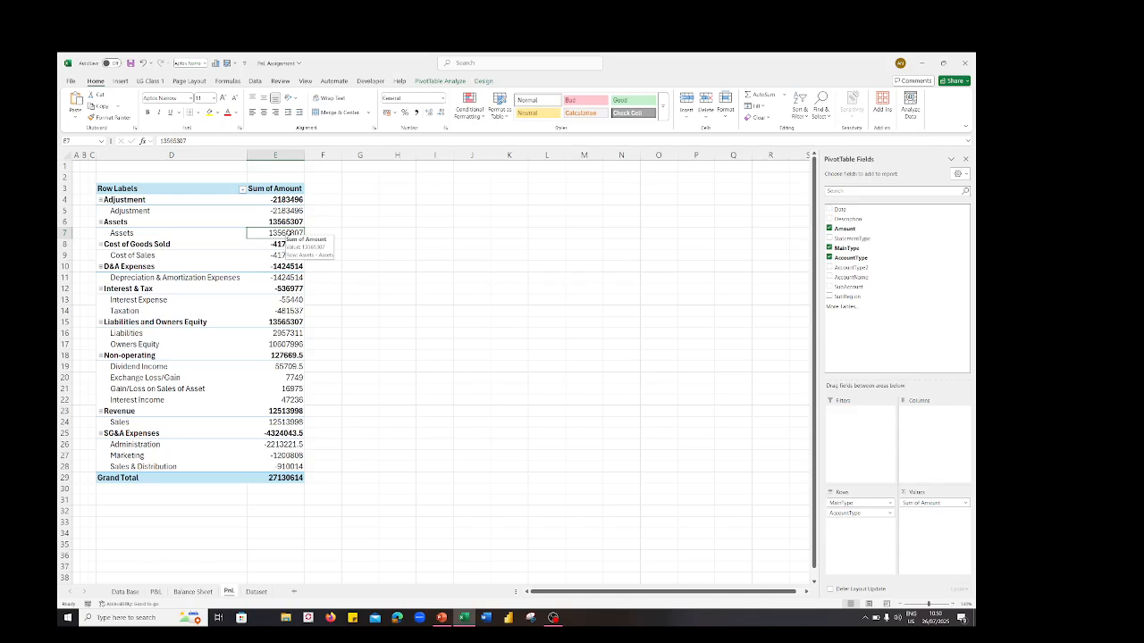
right_click(288, 233)
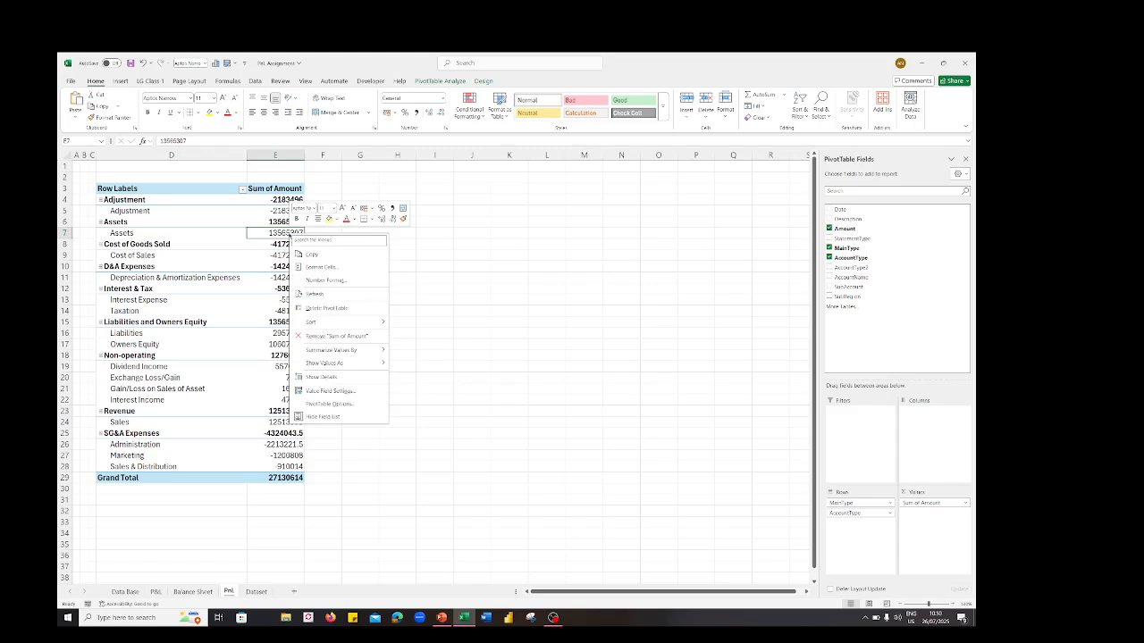
click(327, 279)
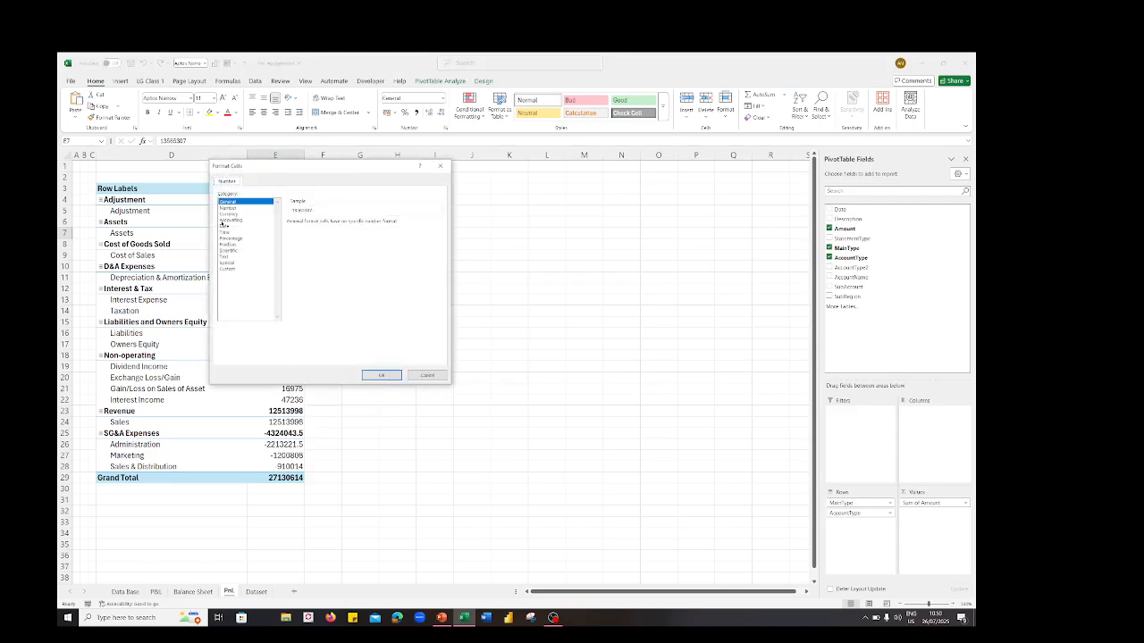
click(227, 207)
click(290, 235)
double_click(351, 224)
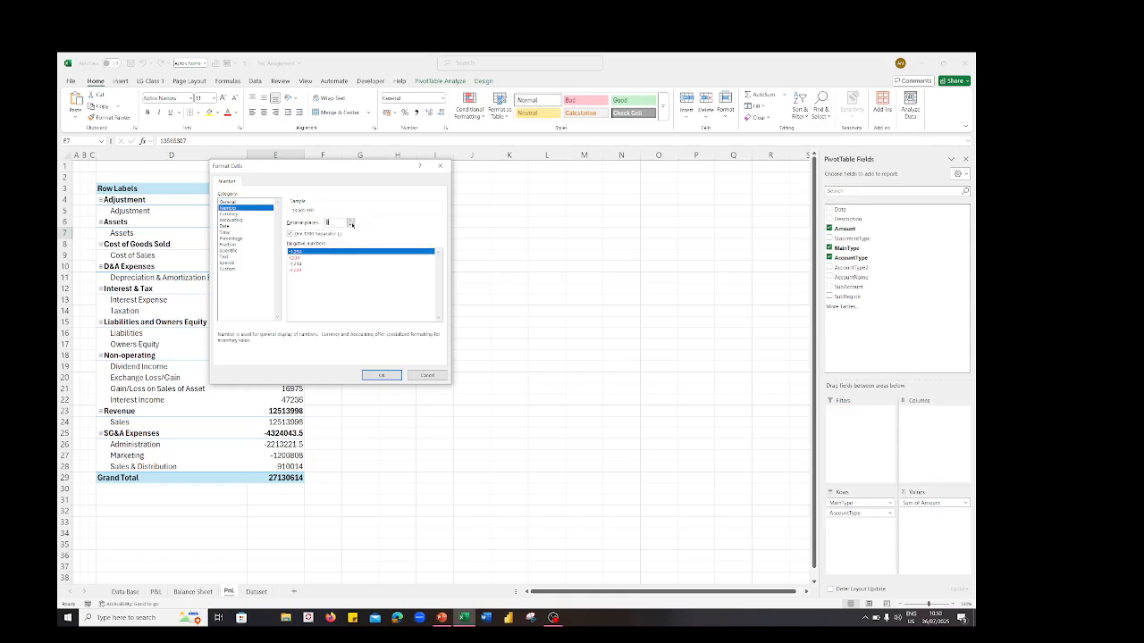
click(381, 375)
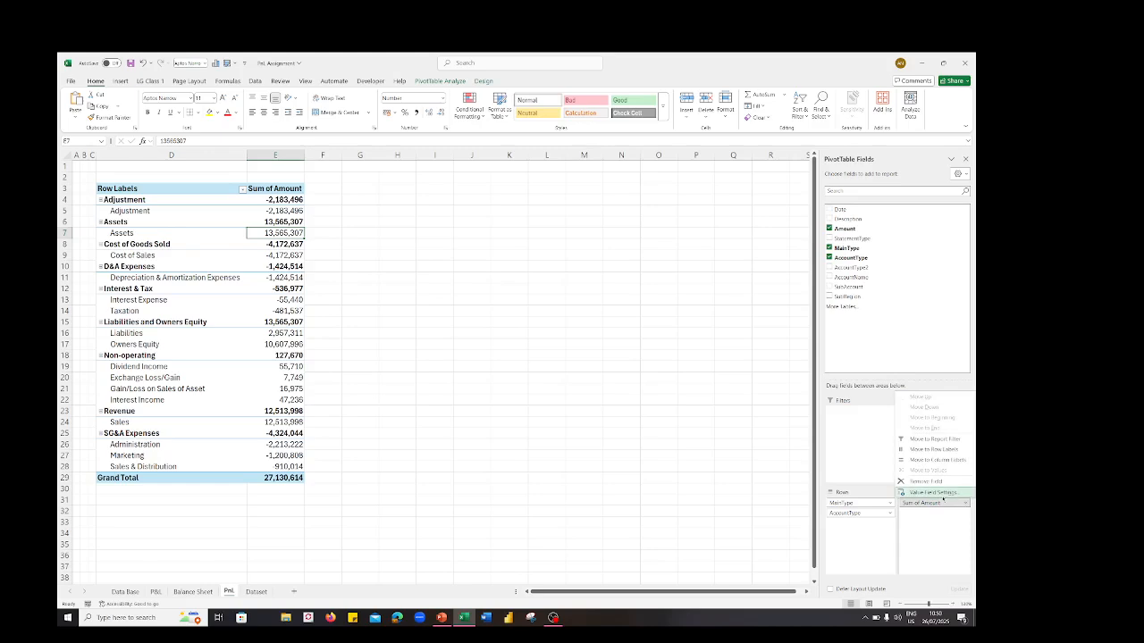
Step: Check the number format of Sum of Amount through its value field settings
double_click(942, 501)
click(500, 279)
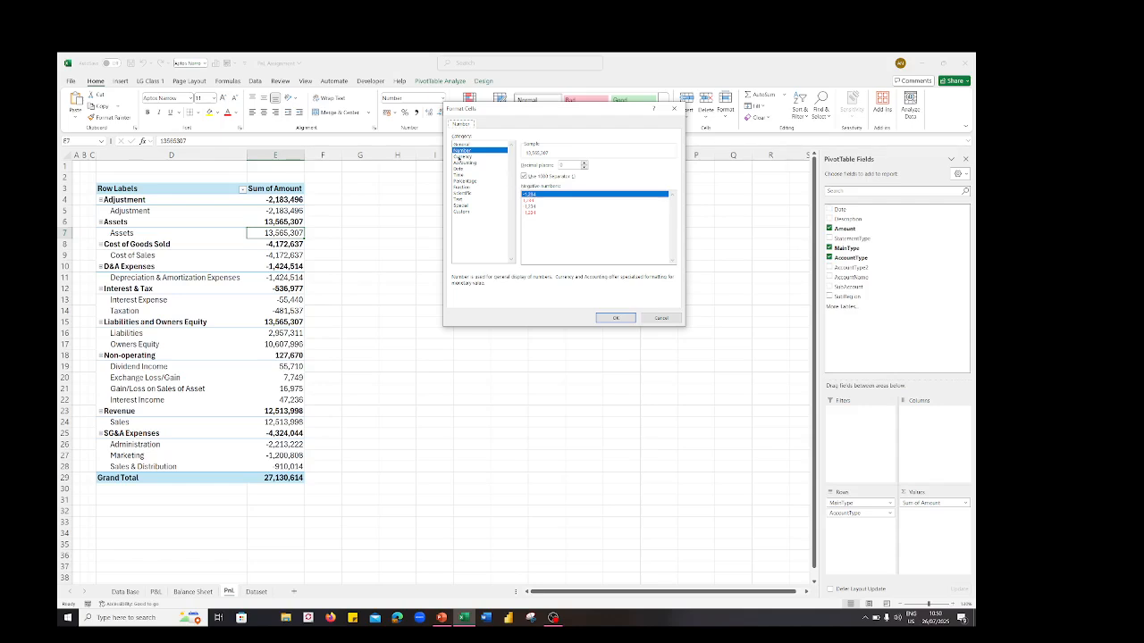
click(615, 318)
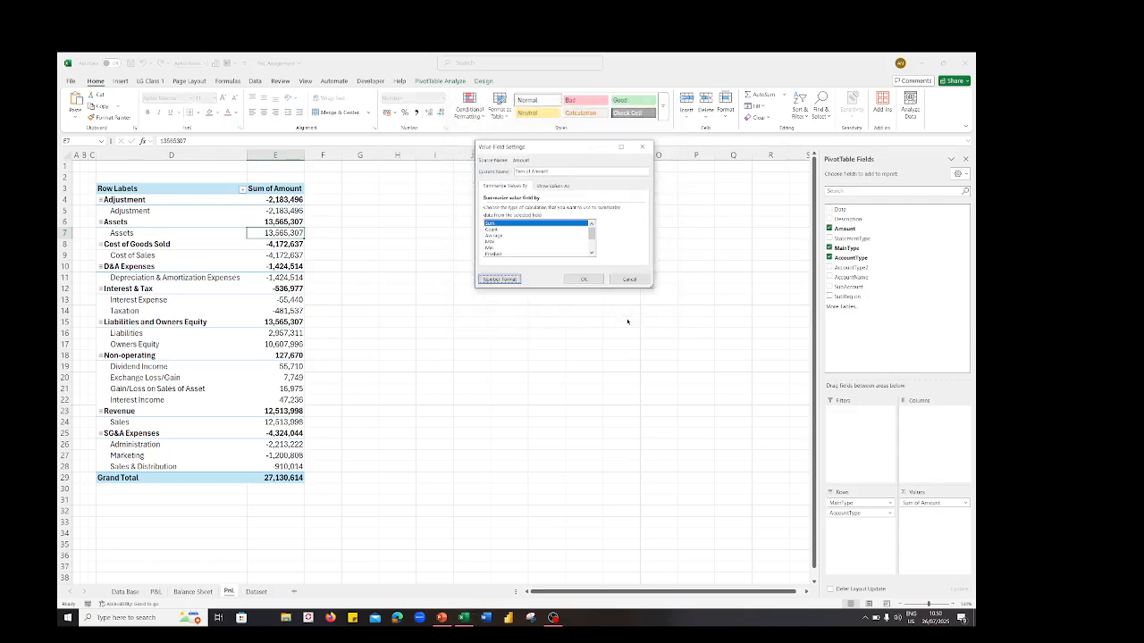
click(579, 280)
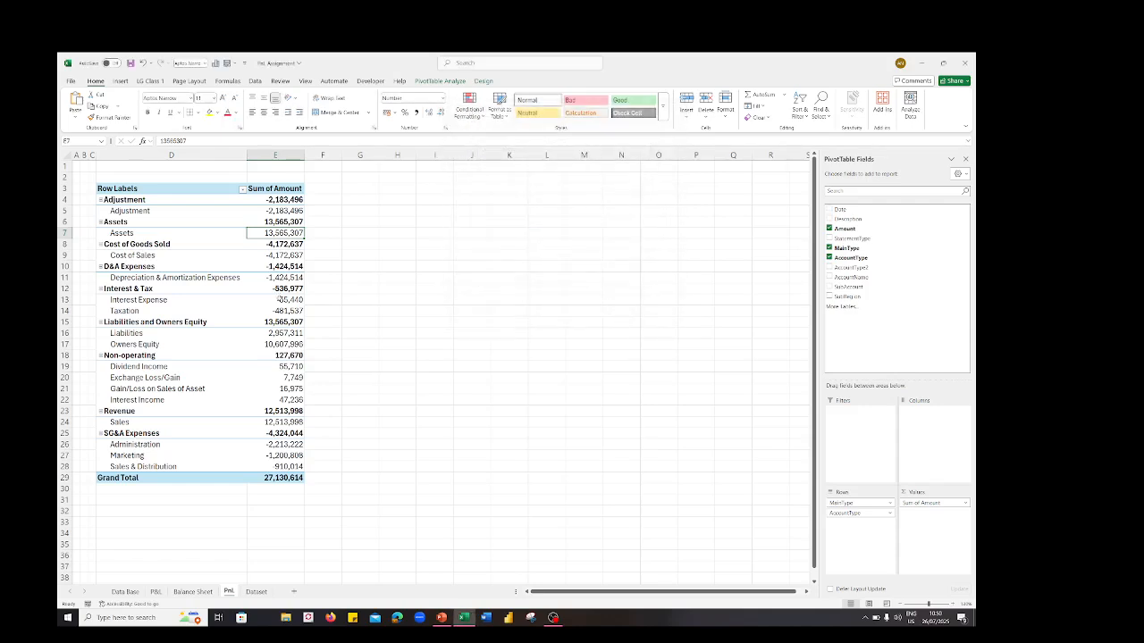
Step: Add StatementType as a report filter and restrict the PivotTable to Profit and Loss
mouse_move(284, 301)
mouse_move(190, 302)
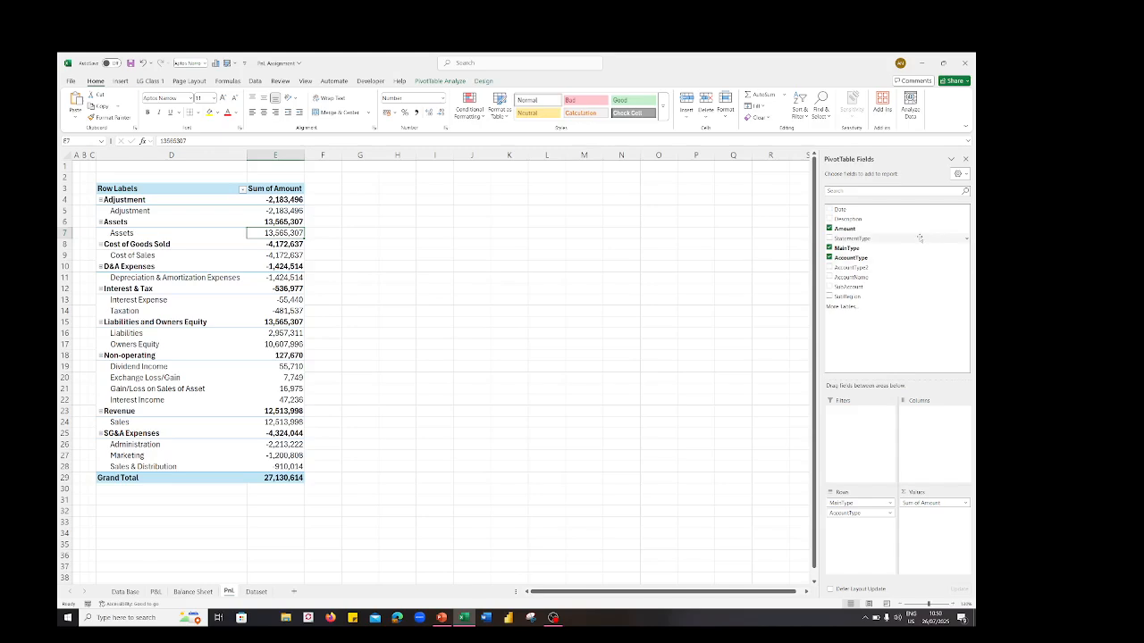
drag(849, 238, 865, 424)
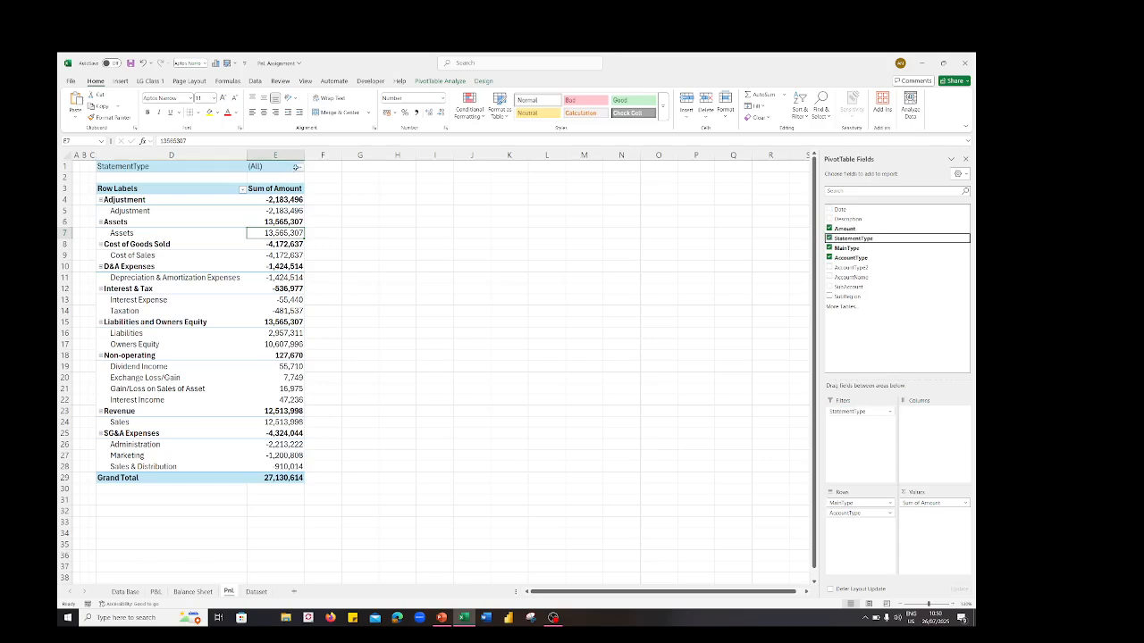
click(301, 167)
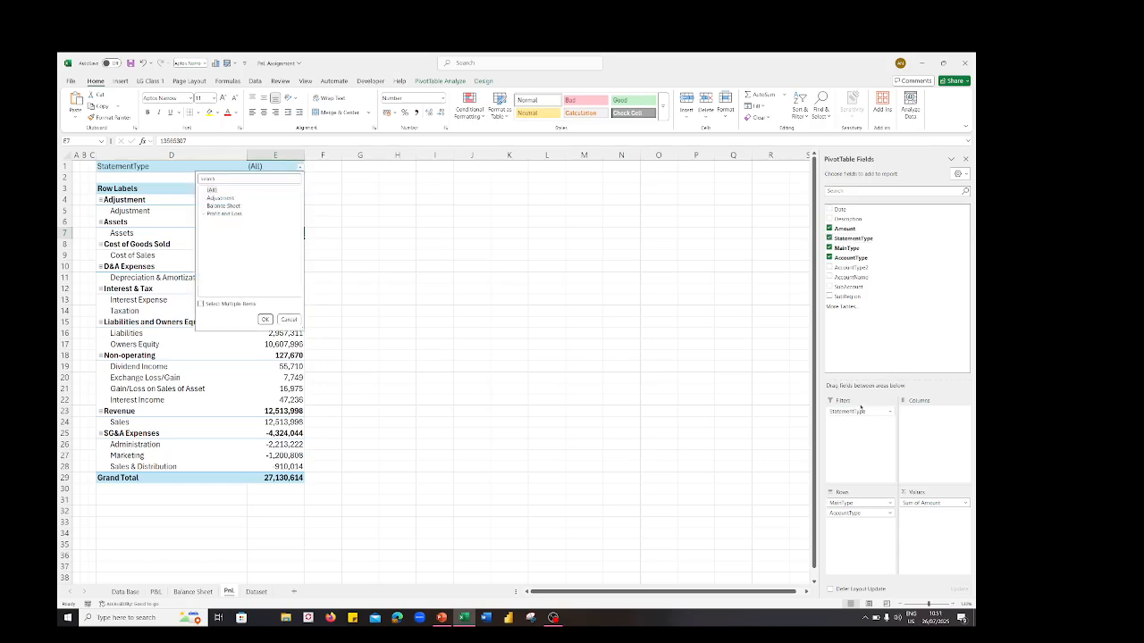
click(201, 305)
click(210, 189)
click(215, 214)
click(264, 319)
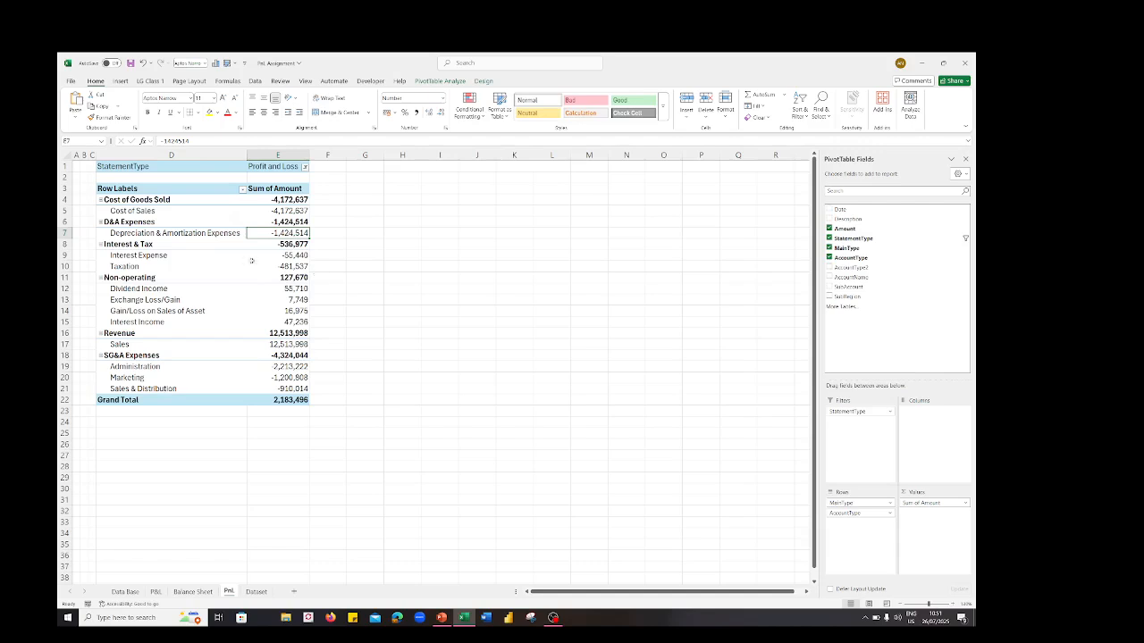
Step: Reorder the MainType groups so Revenue comes first, SG&A Expenses follows Cost of Goods Sold, and Non-operating follows SG&A Expenses
click(161, 333)
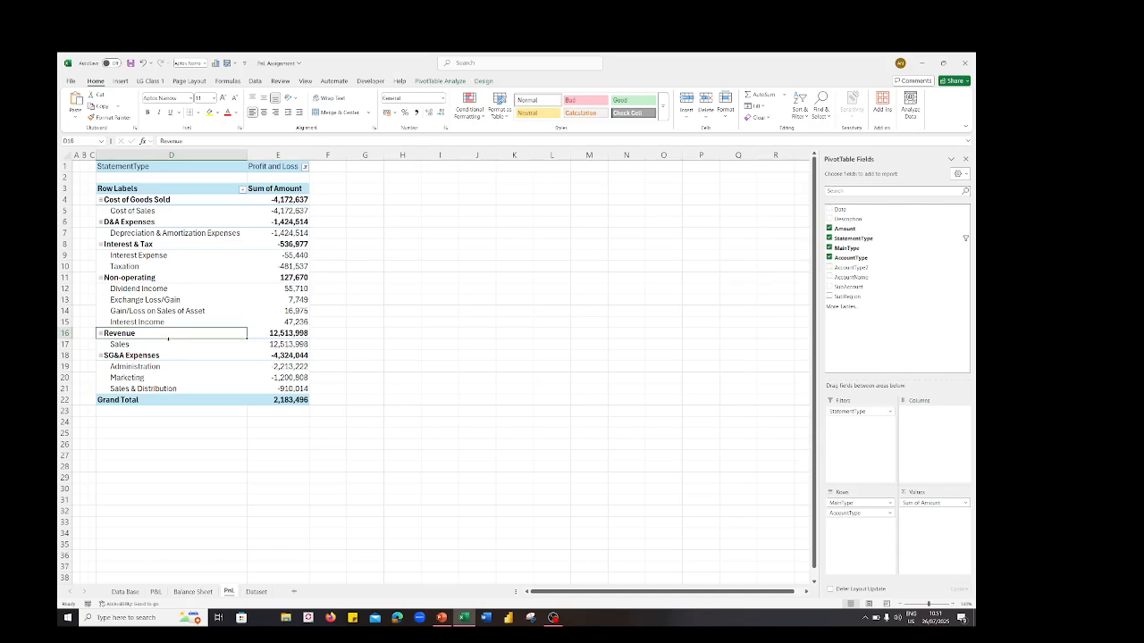
drag(180, 338, 177, 202)
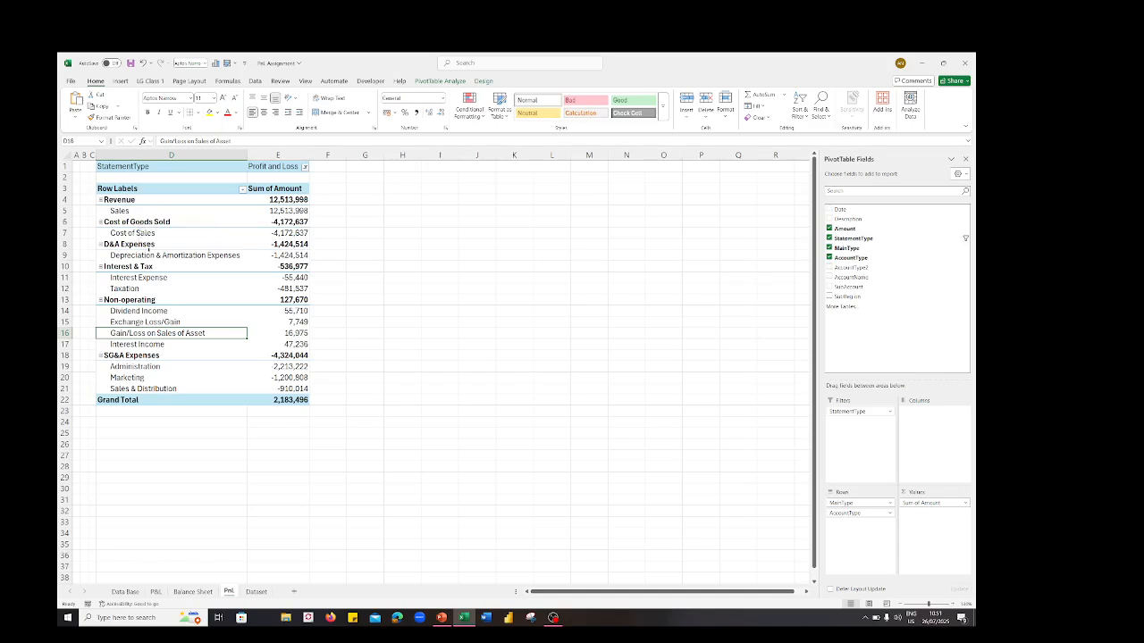
click(167, 358)
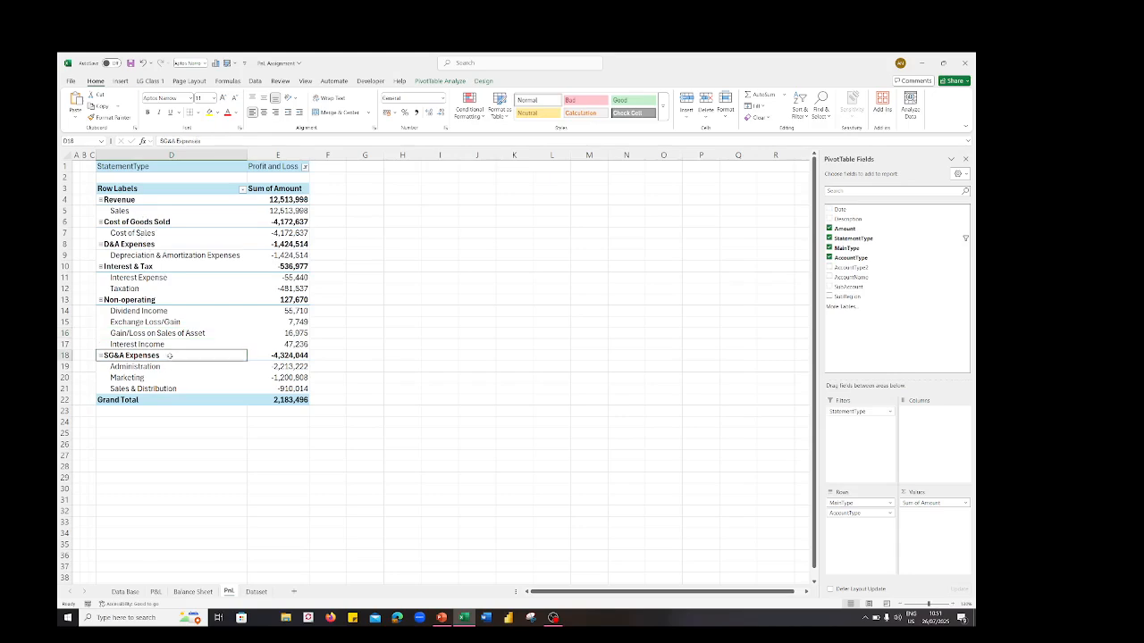
drag(176, 363, 167, 251)
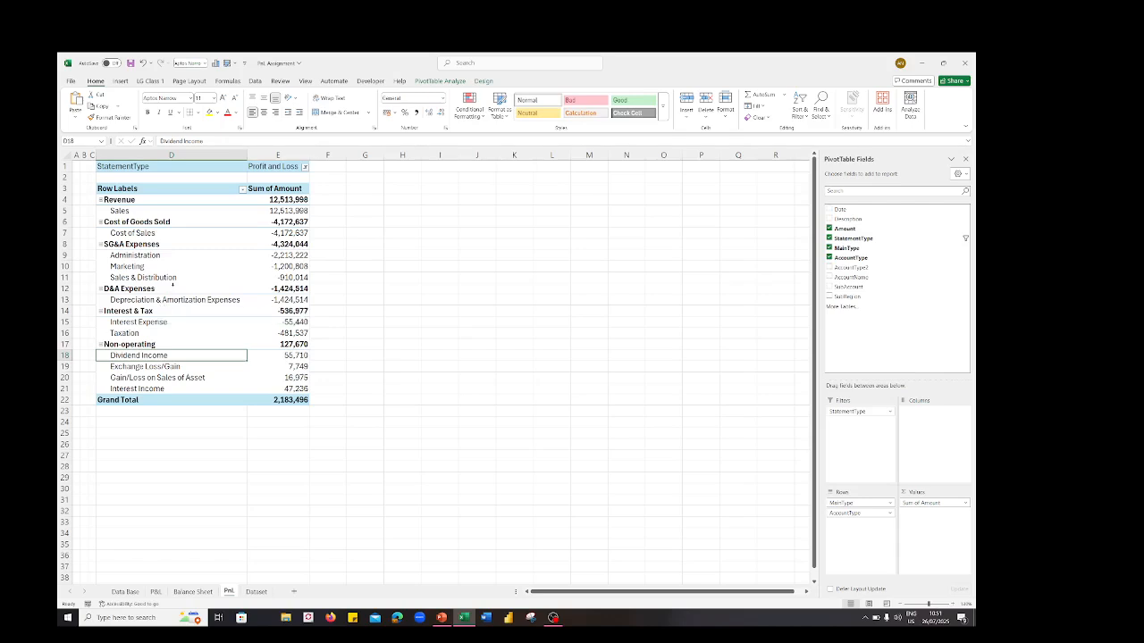
click(170, 344)
drag(181, 350, 175, 279)
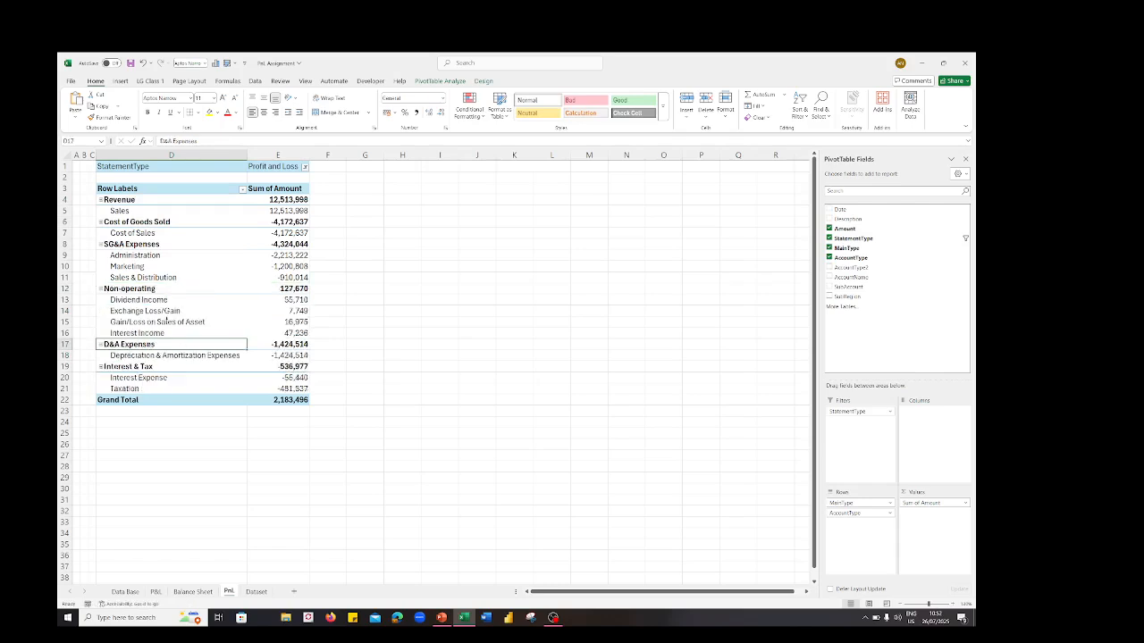
Step: Add AccountType2 as a third row field beneath AccountType in the PivotTable
click(237, 266)
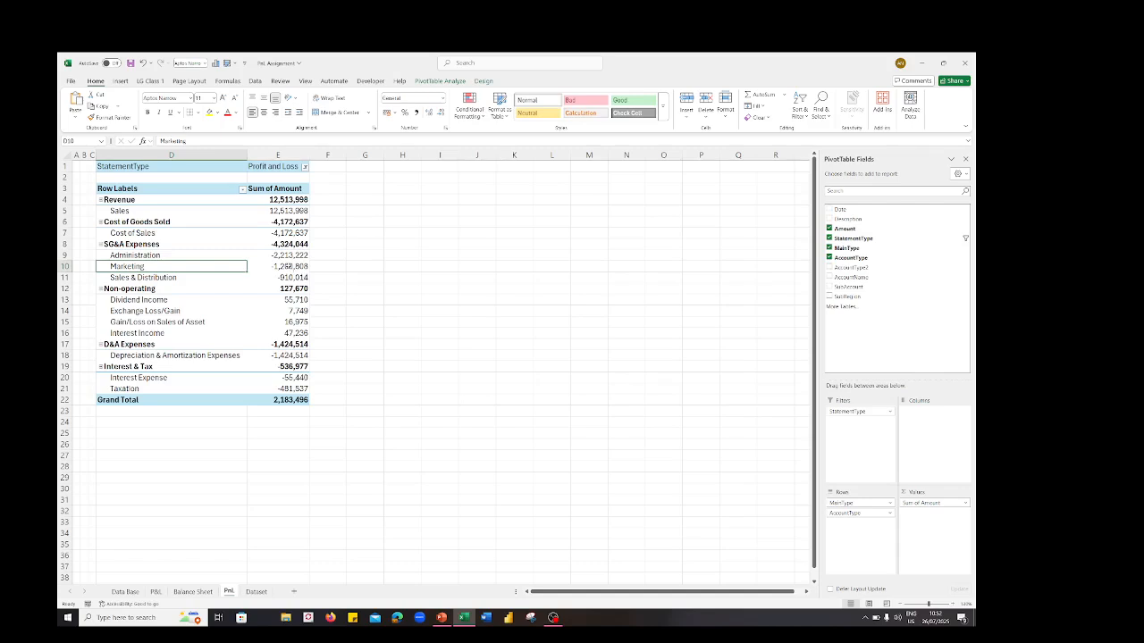
click(287, 267)
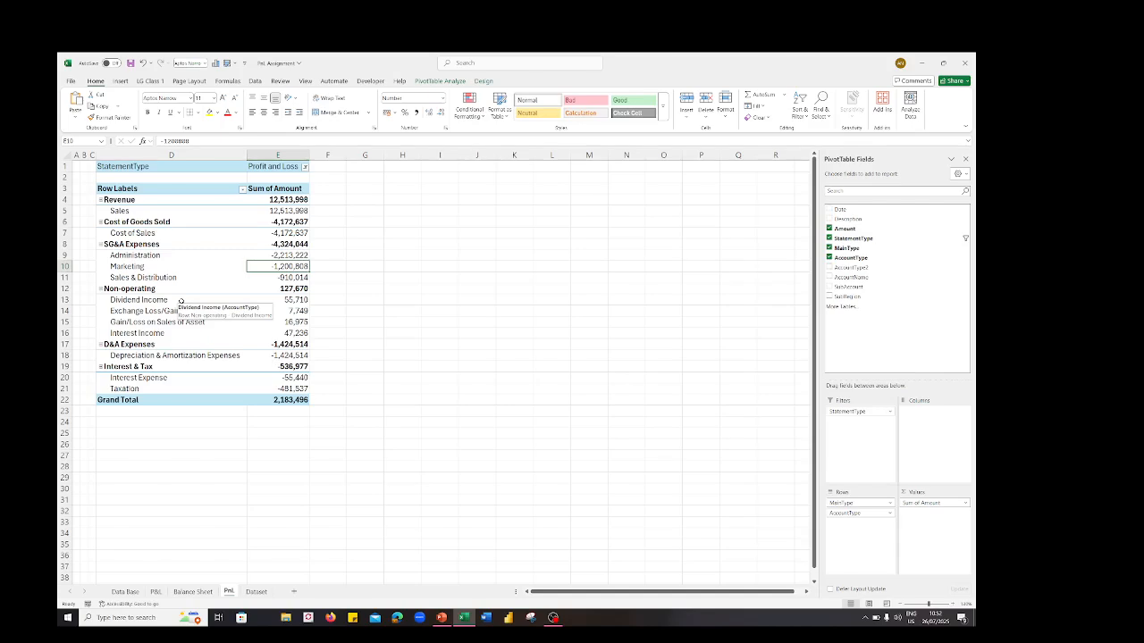
click(231, 300)
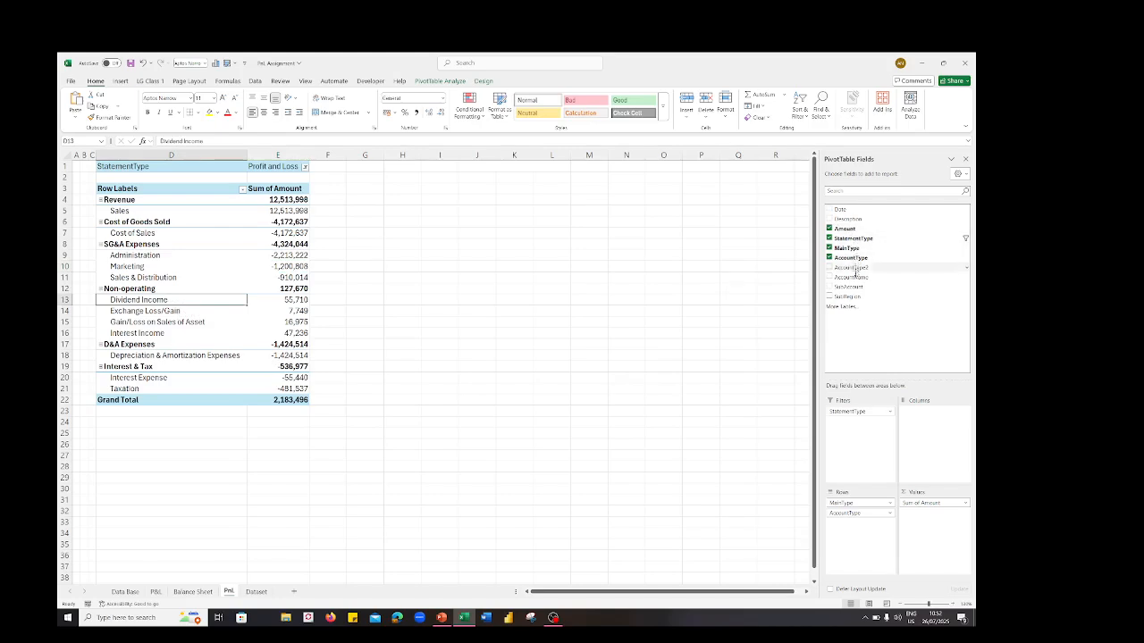
drag(854, 269, 847, 540)
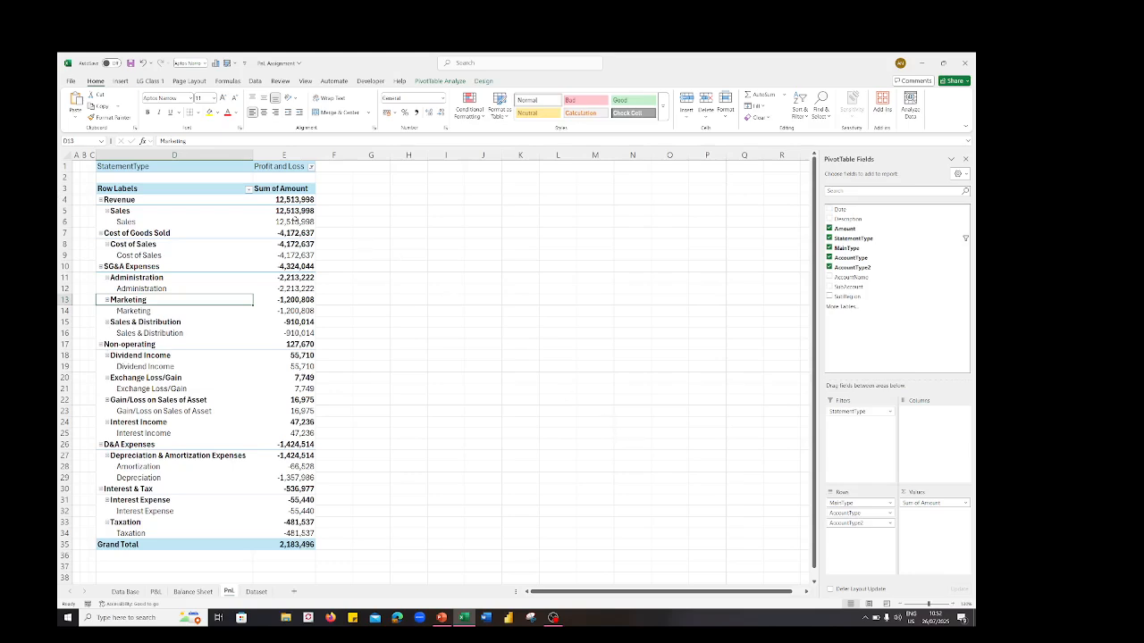
Step: Insert a blank line after each item in the PivotTable
click(295, 221)
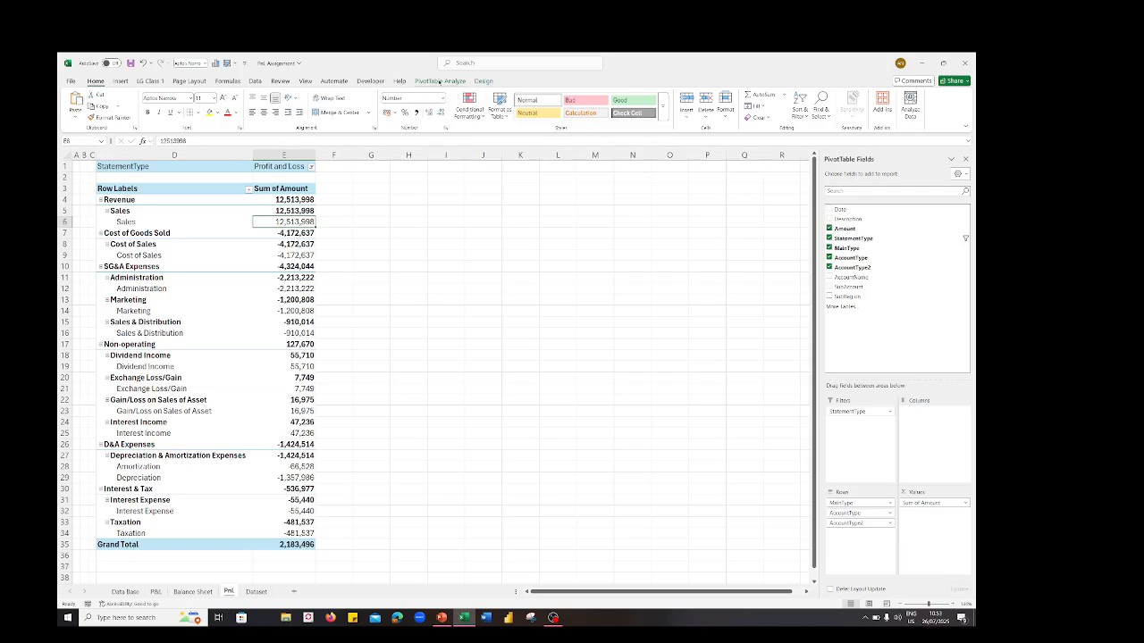
click(439, 81)
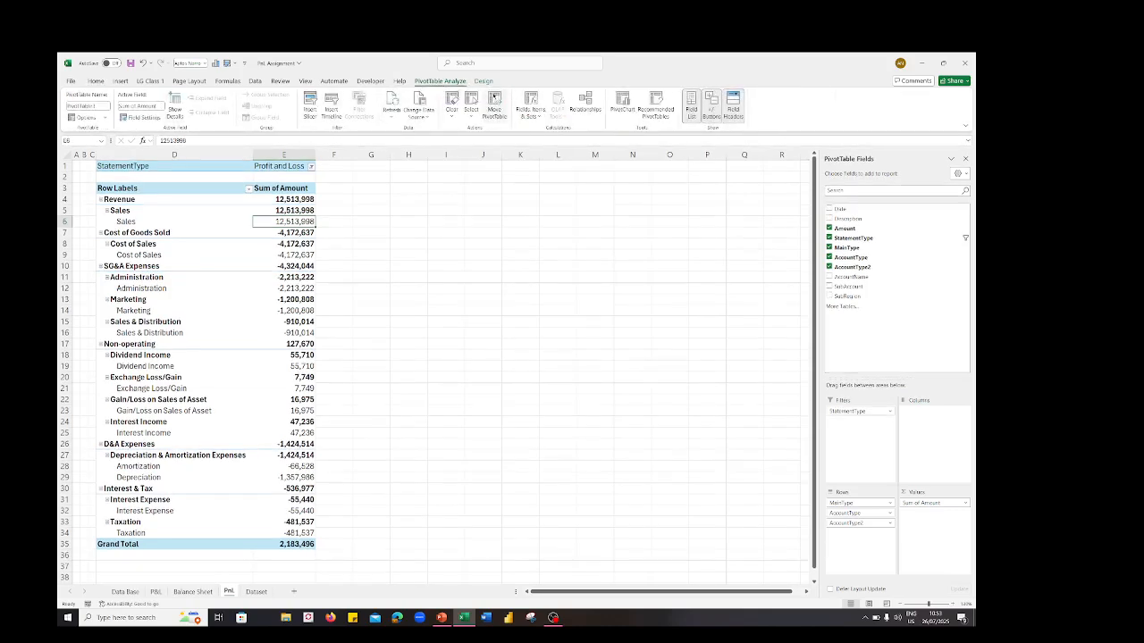
click(483, 82)
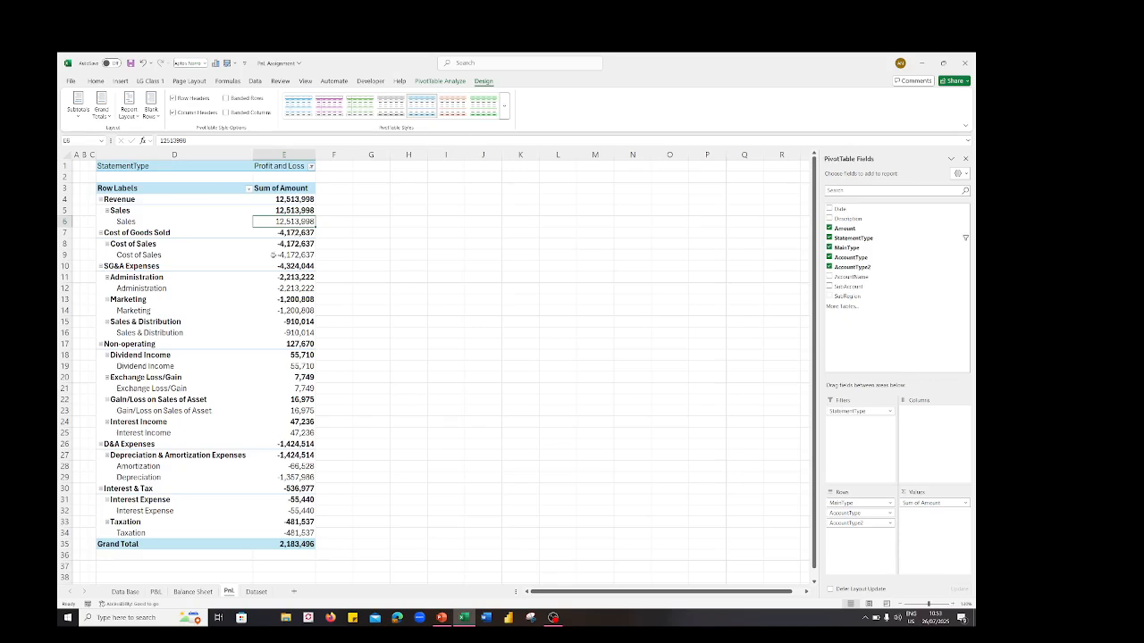
mouse_move(302, 221)
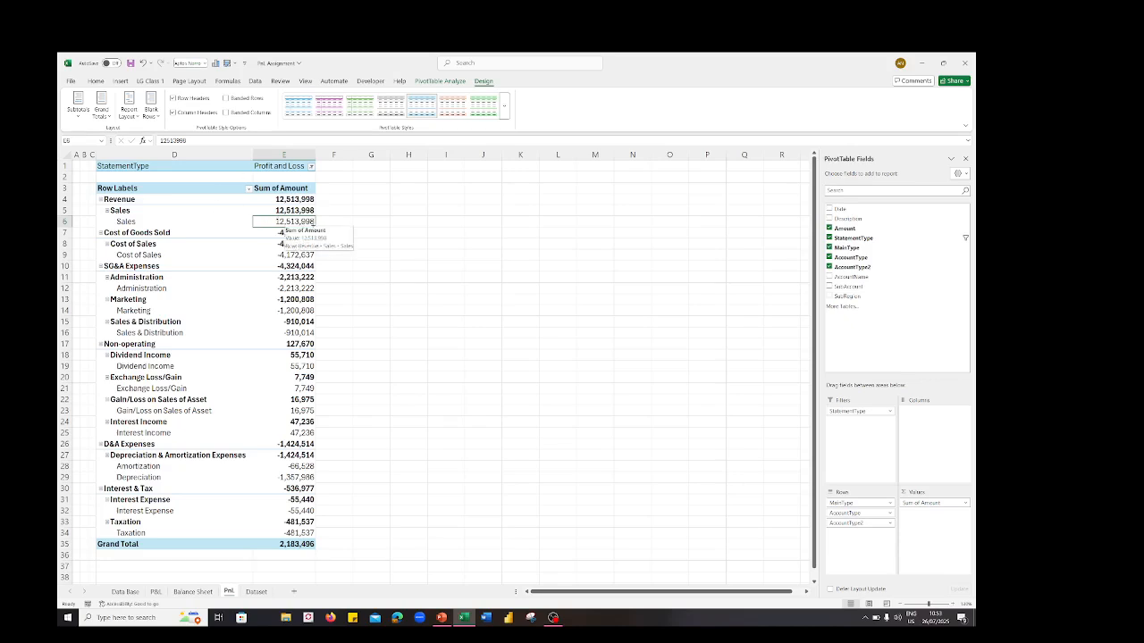
click(152, 109)
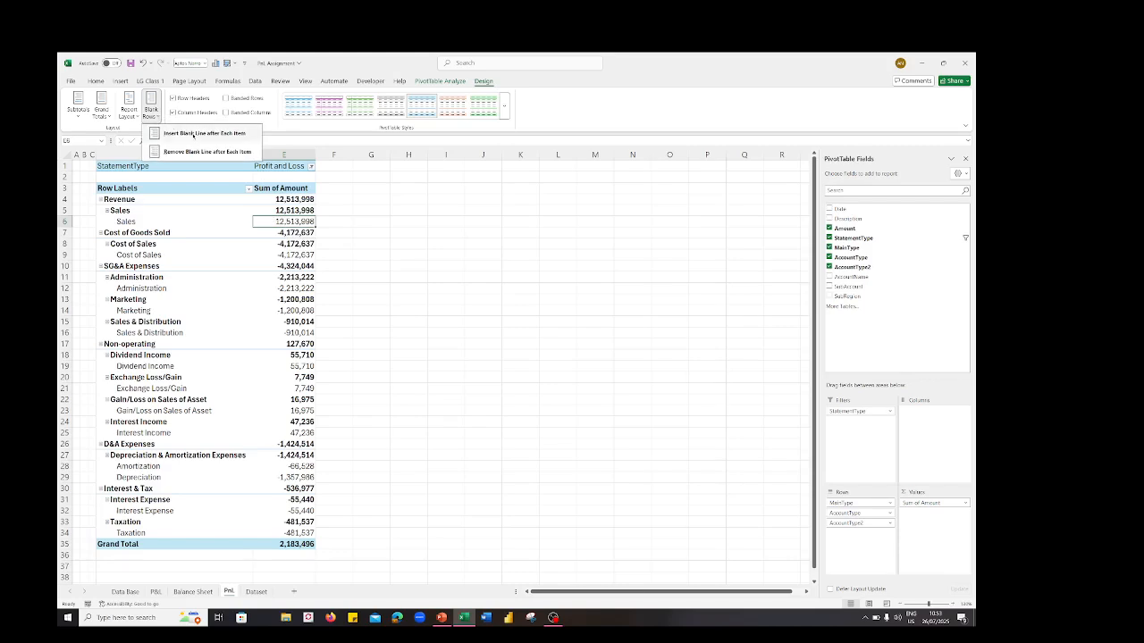
click(193, 134)
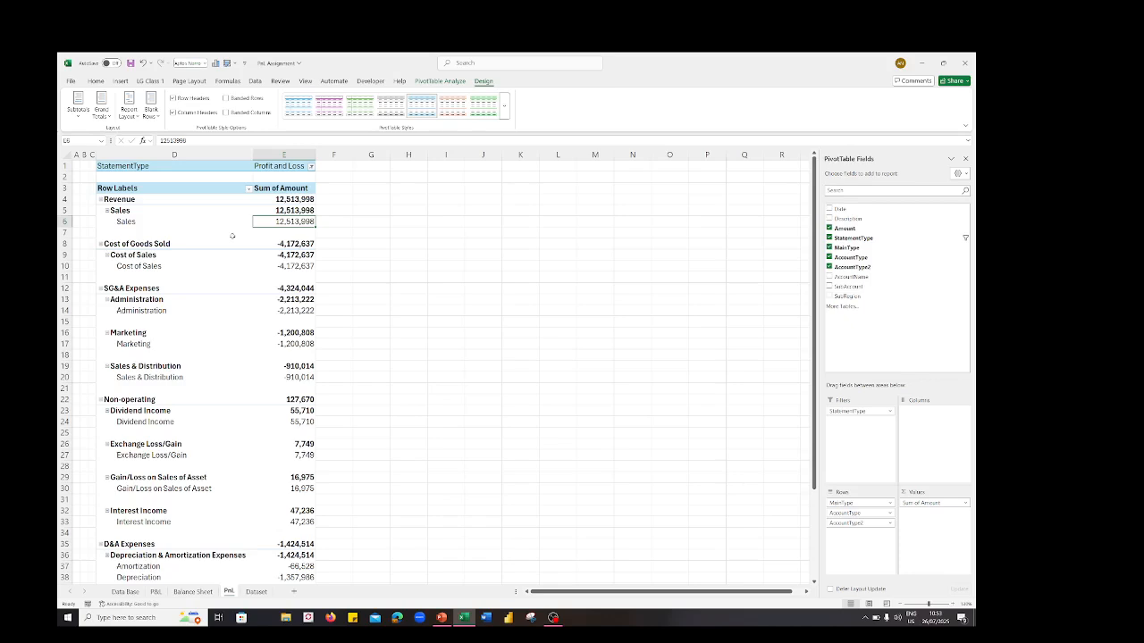
Step: Turn off the PivotTable's grand totals for rows and columns
click(130, 107)
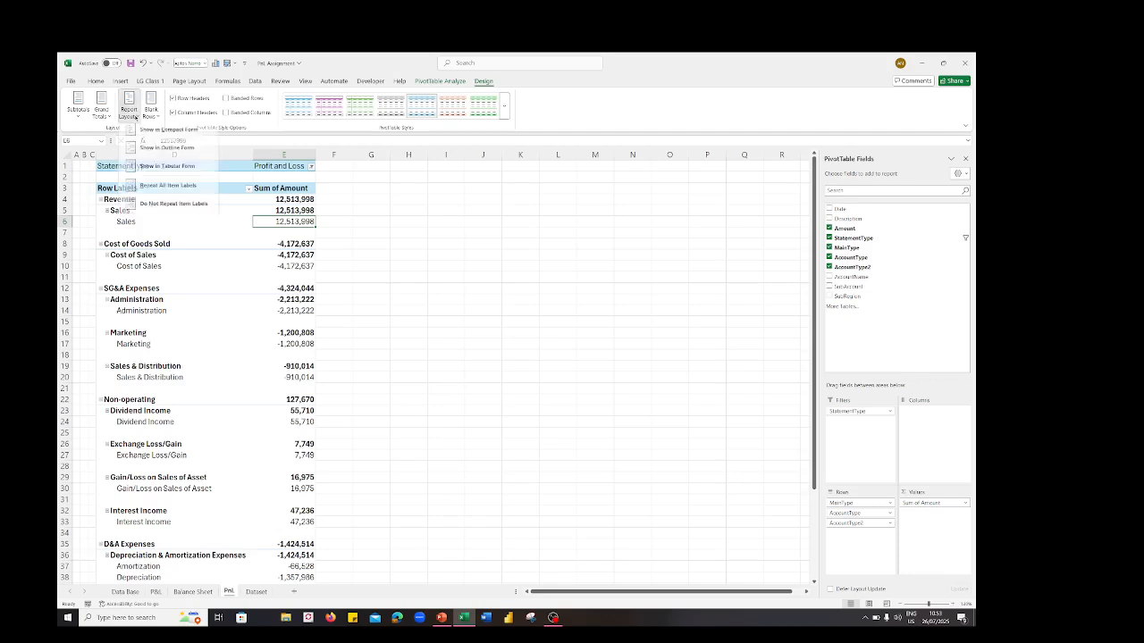
click(354, 260)
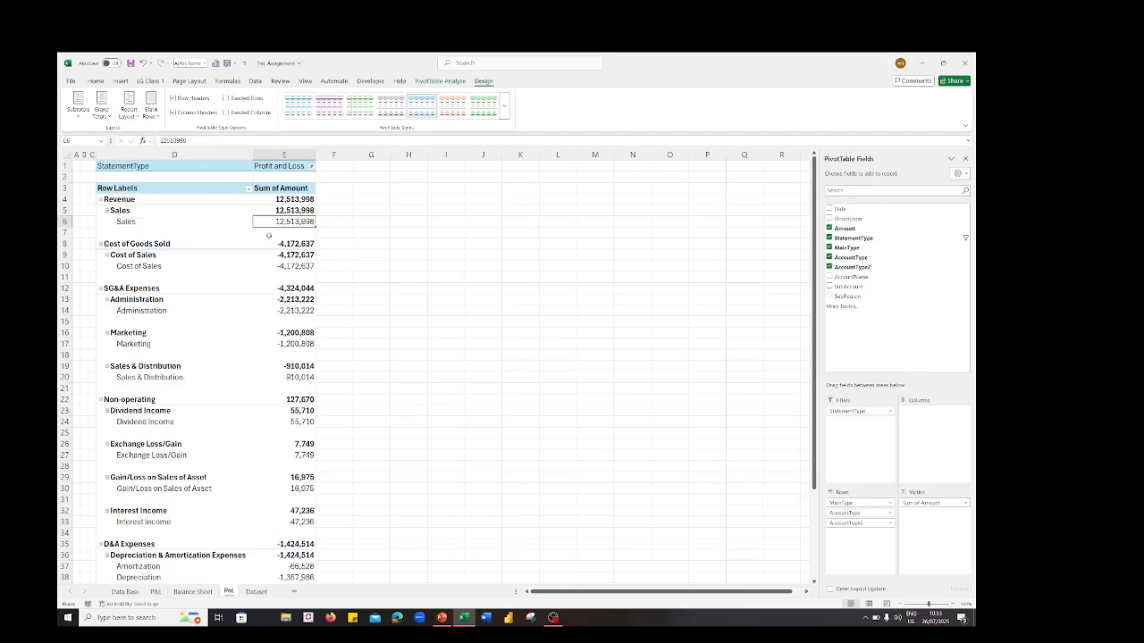
click(102, 107)
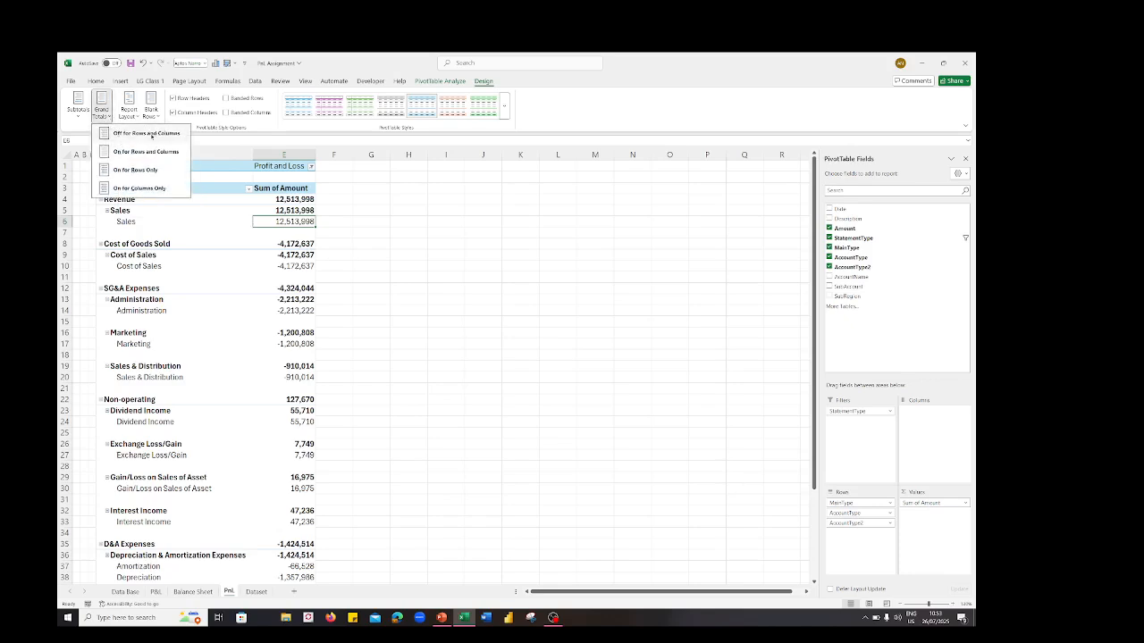
click(151, 134)
scroll(243, 346, down, 8)
scroll(243, 347, up, 8)
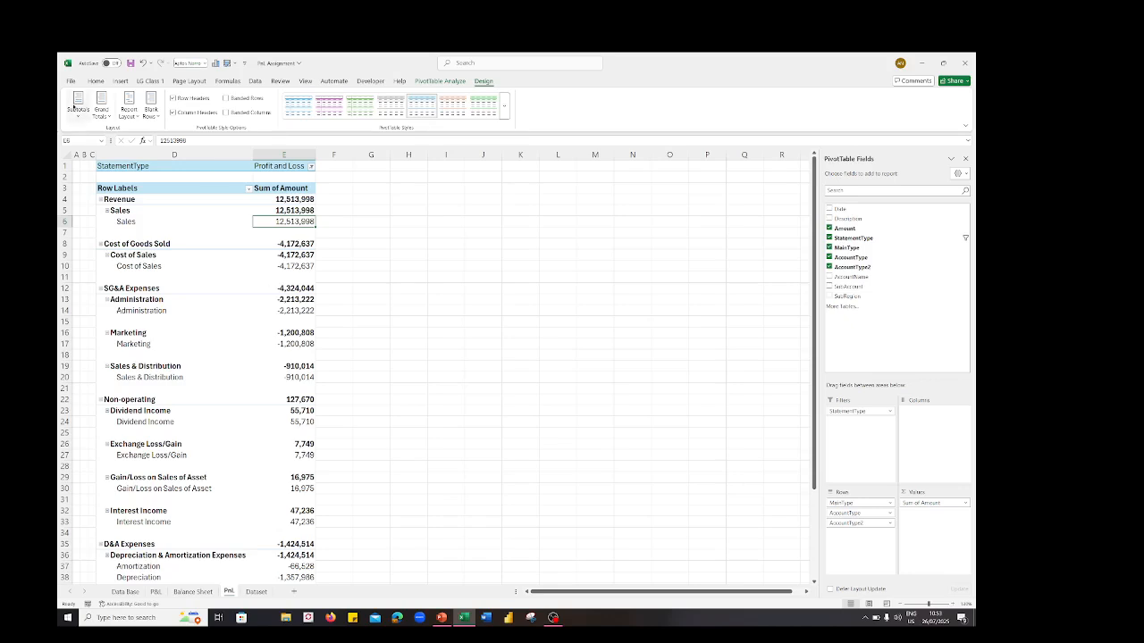
Step: Show all PivotTable subtotals at the bottom of each group
click(76, 107)
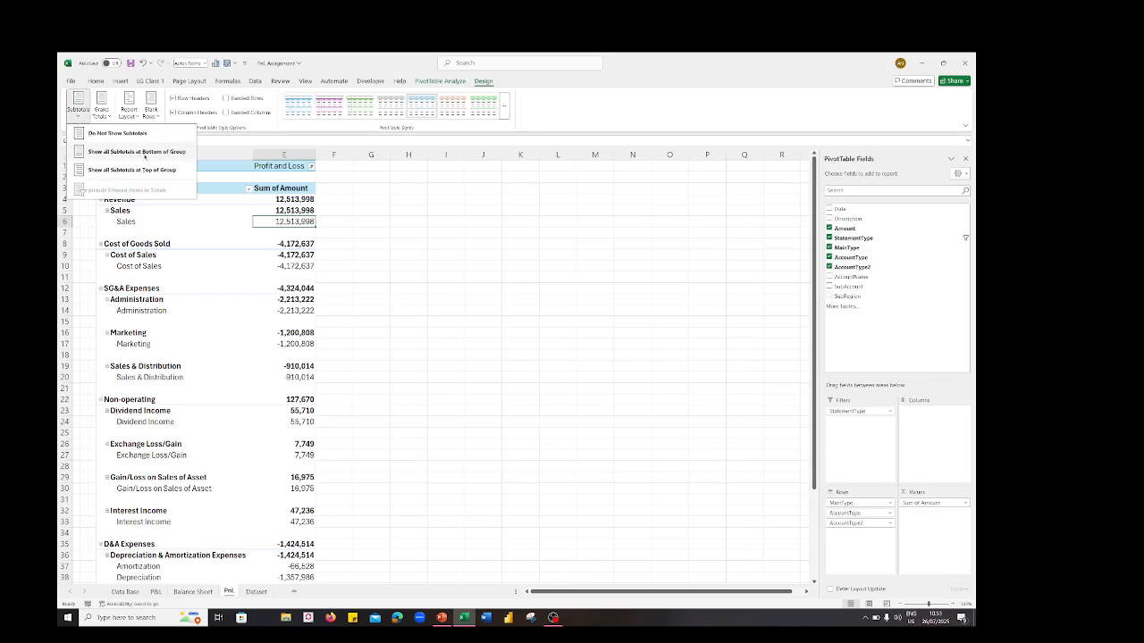
click(151, 154)
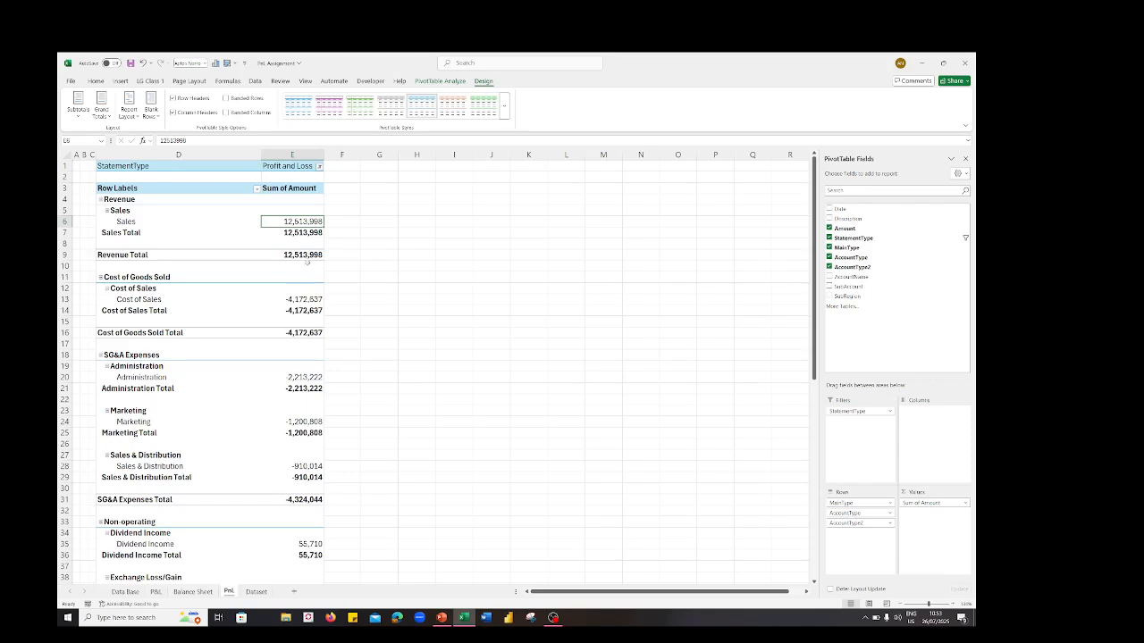
scroll(304, 409, down, 10)
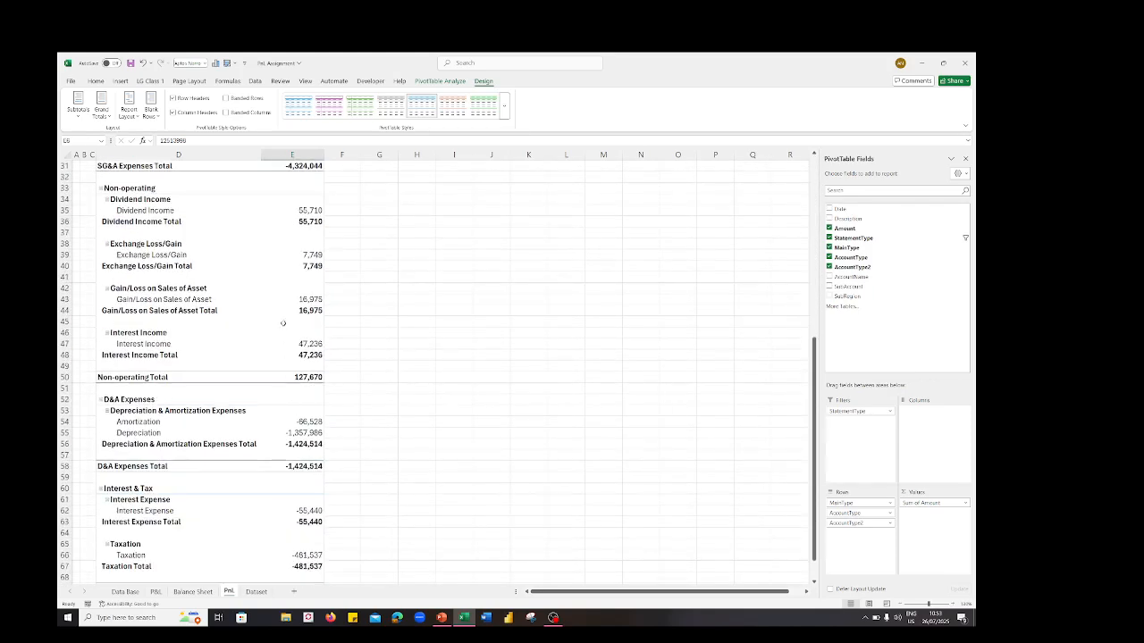
scroll(284, 328, down, 4)
scroll(285, 327, up, 4)
Step: Examine the finished statement on the P&L sheet as a reference and return to the PnL sheet
click(156, 592)
scroll(211, 437, down, 4)
scroll(213, 434, up, 7)
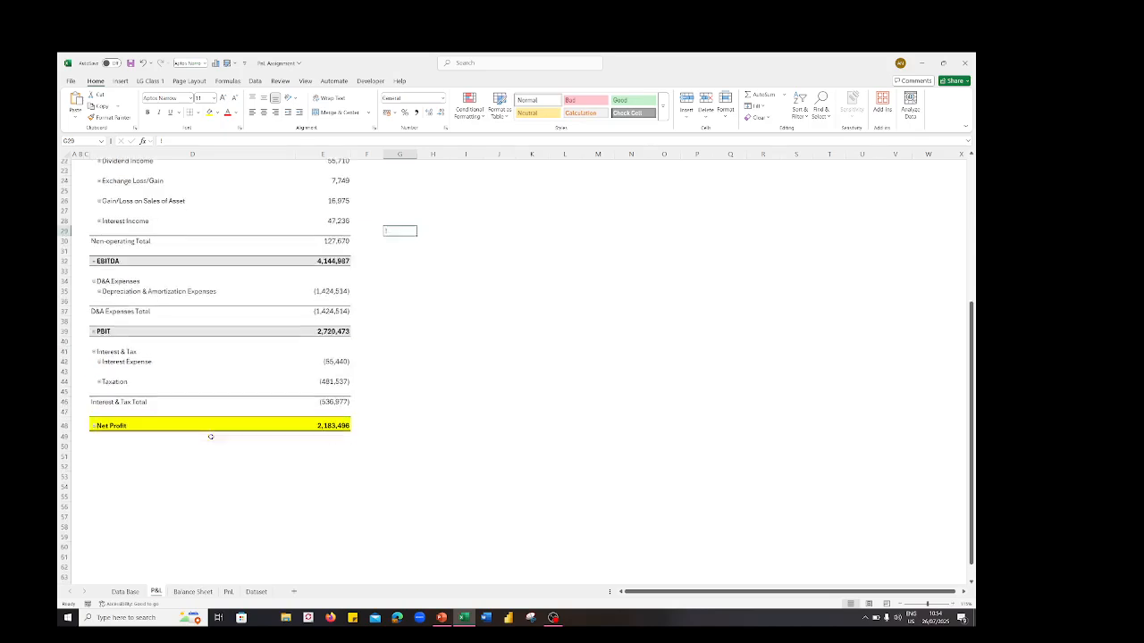
click(228, 592)
scroll(242, 221, up, 8)
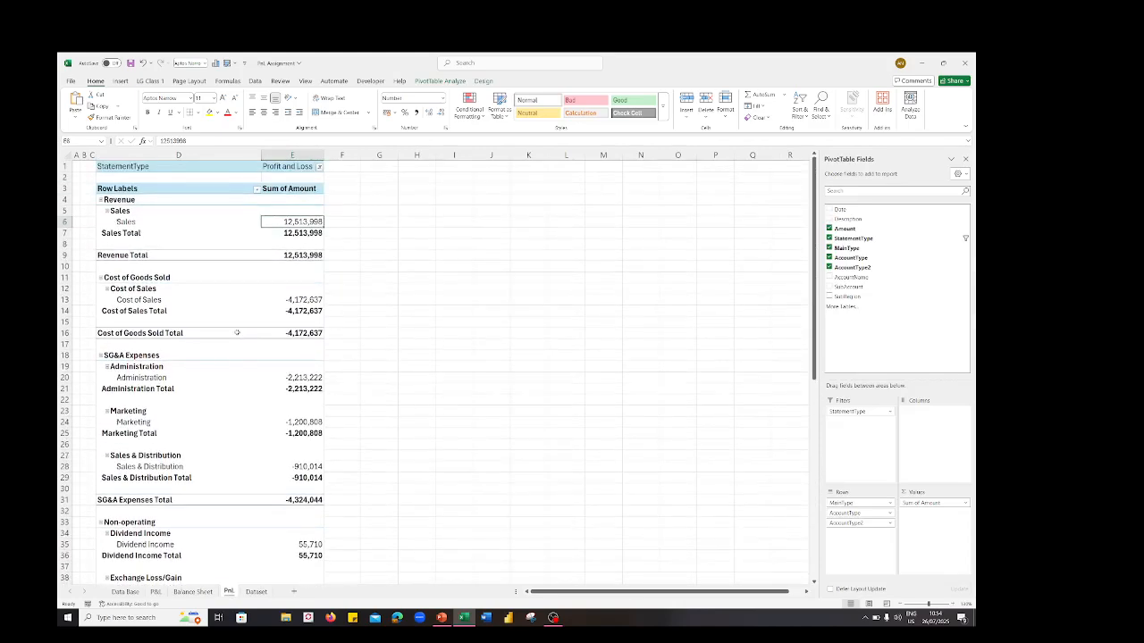
Step: Collapse the Revenue and Cost of Goods Sold groups in the PivotTable
click(101, 200)
click(101, 222)
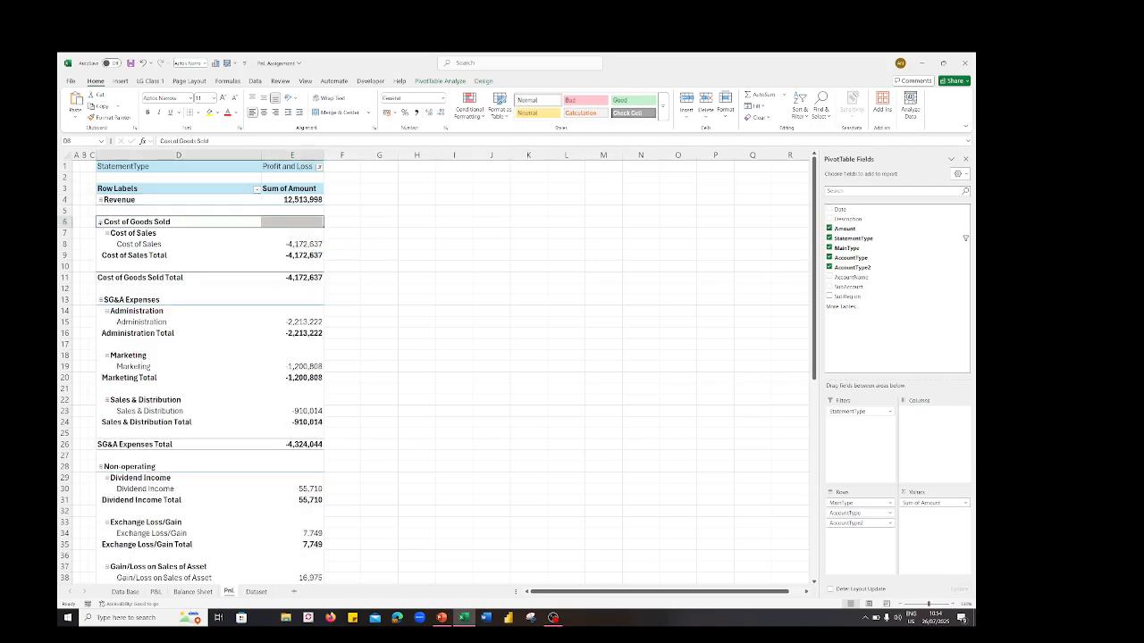
click(101, 222)
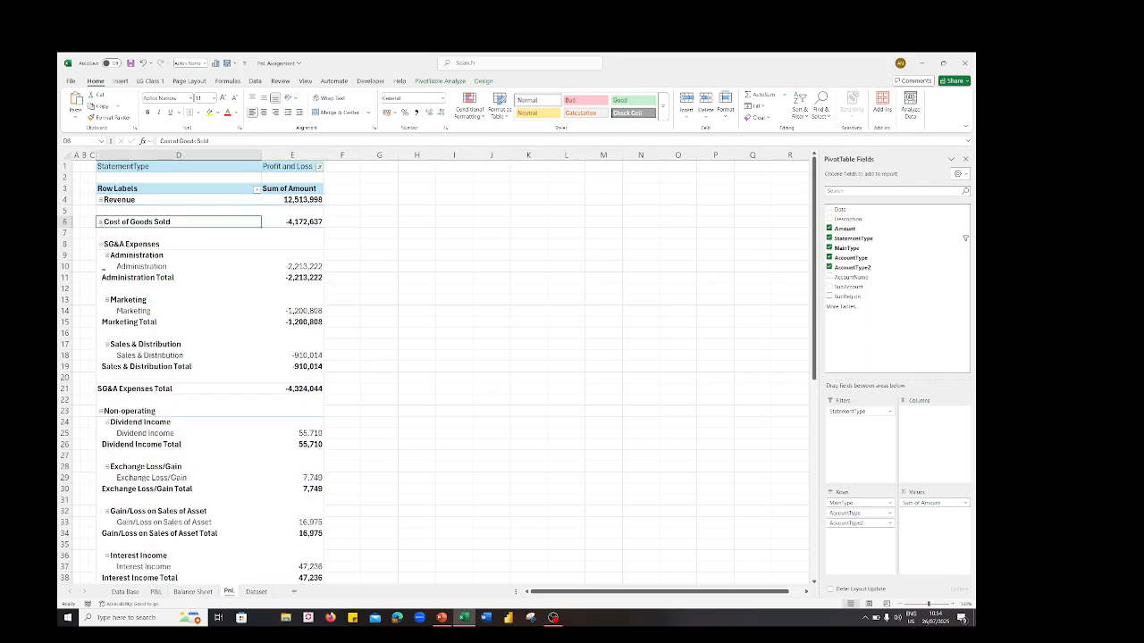
Step: Collapse Administration, Marketing, and Sales & Distribution within SG&A Expenses
click(107, 256)
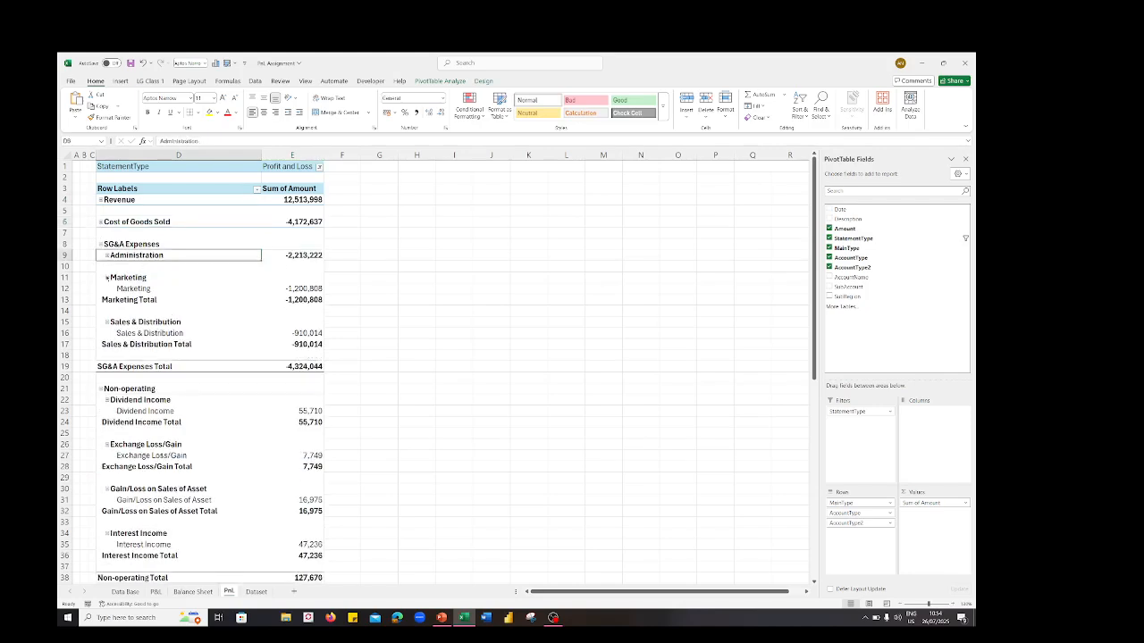
click(107, 278)
click(107, 300)
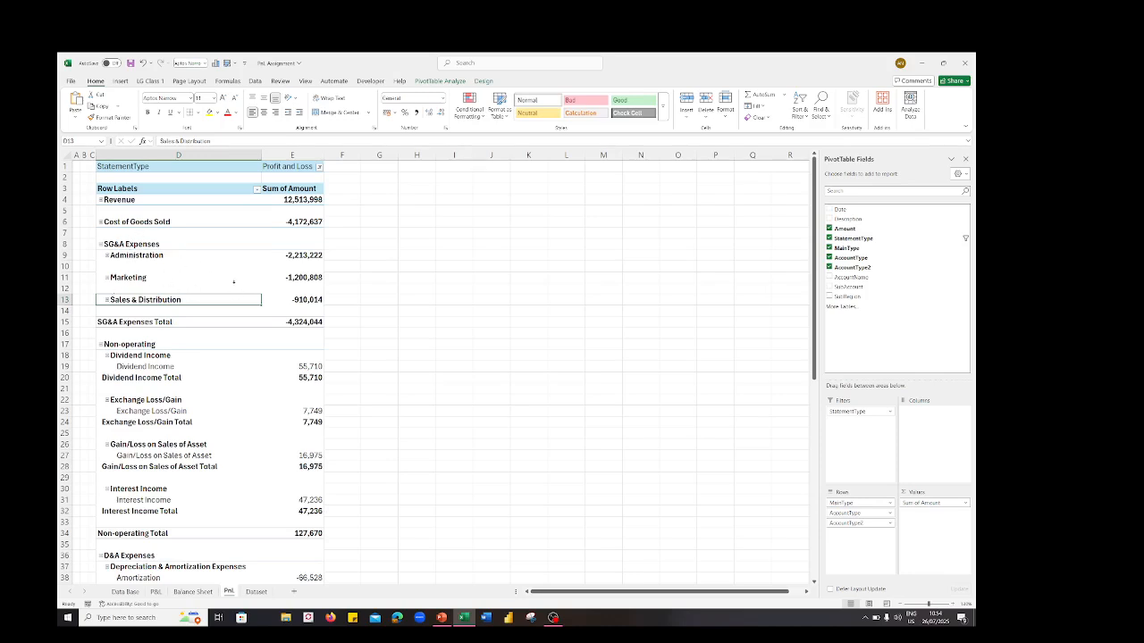
Step: Collapse Dividend Income, Exchange Loss/Gain, Gain/Loss on Sales of Asset and Interest Income within the Non-operating group
scroll(106, 326, down, 1)
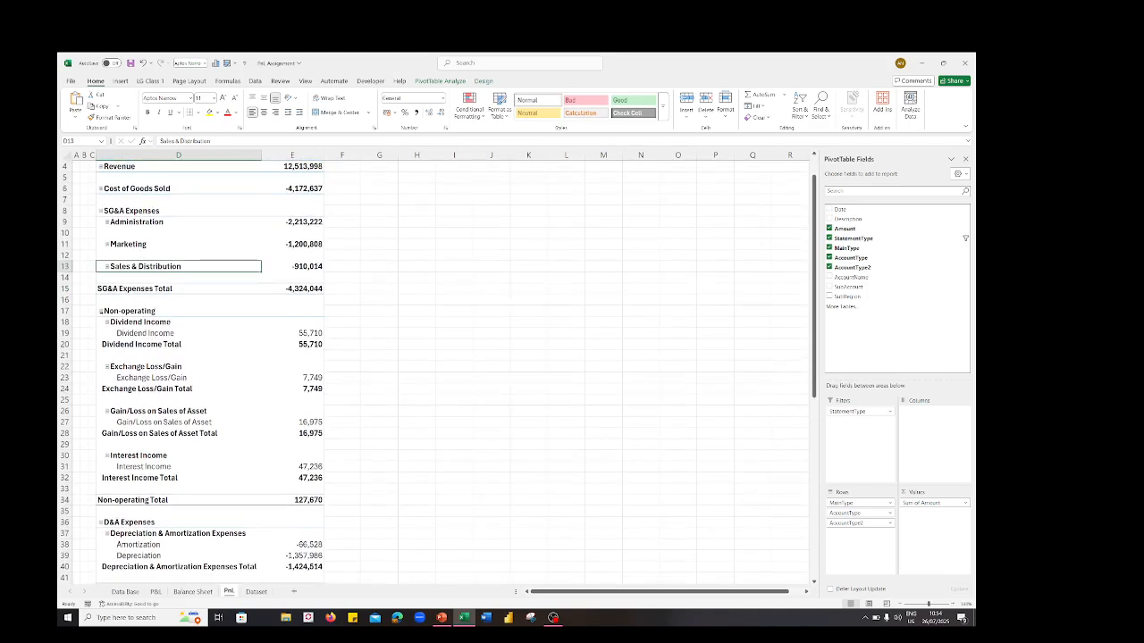
click(107, 323)
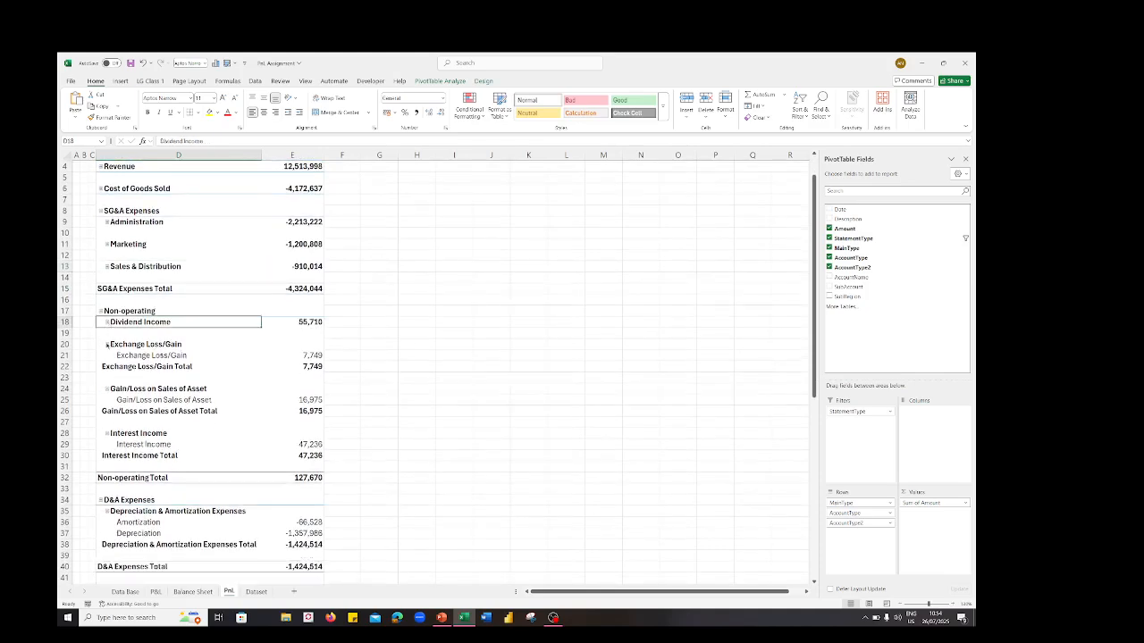
click(106, 345)
click(106, 366)
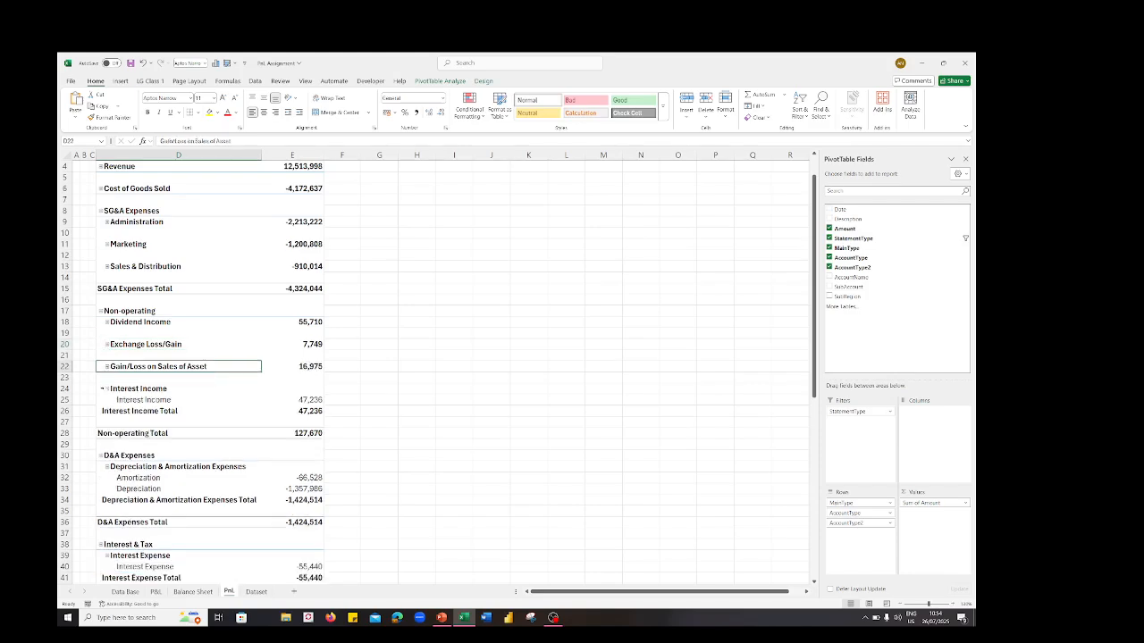
click(108, 389)
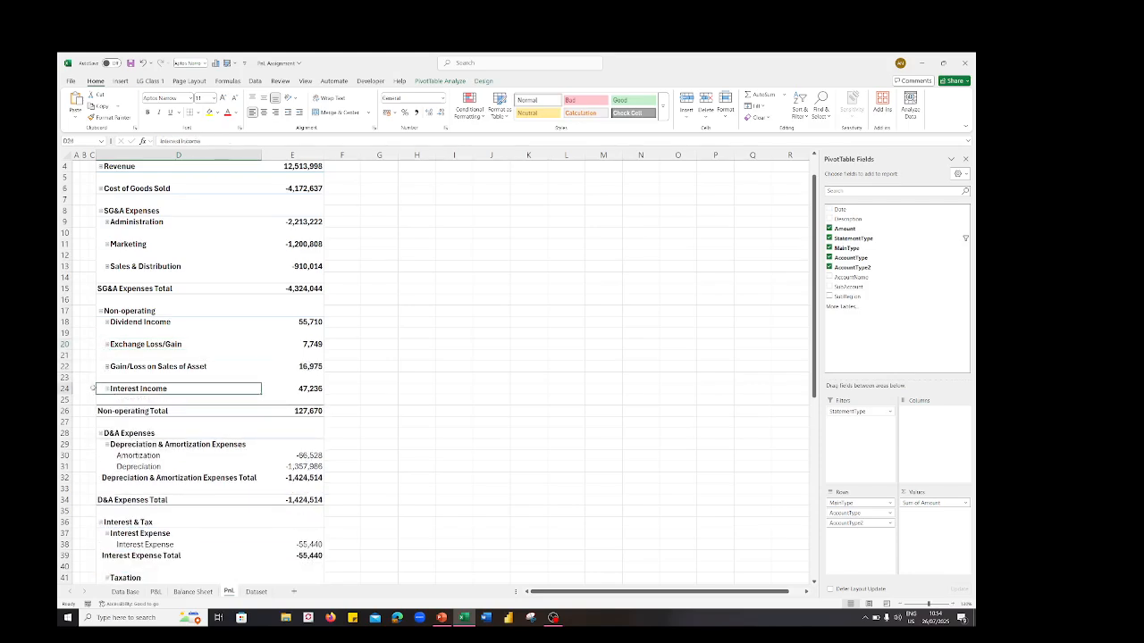
Step: Collapse Depreciation & Amortization Expenses under D&A Expenses, and Interest Expense and Taxation under Interest & Tax
scroll(207, 352, down, 2)
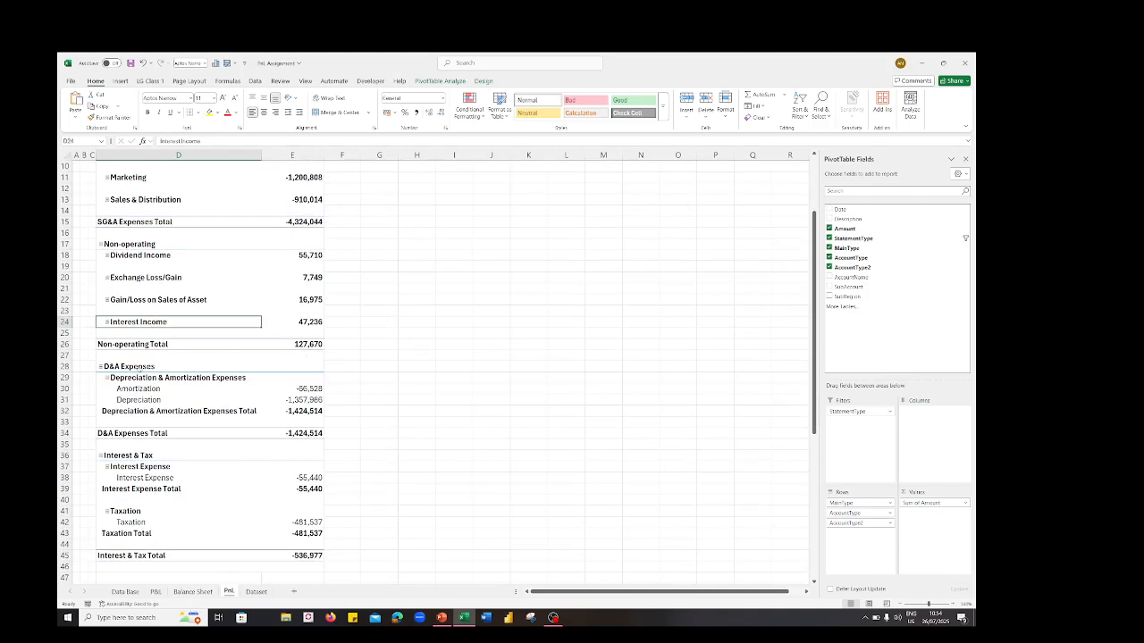
click(102, 377)
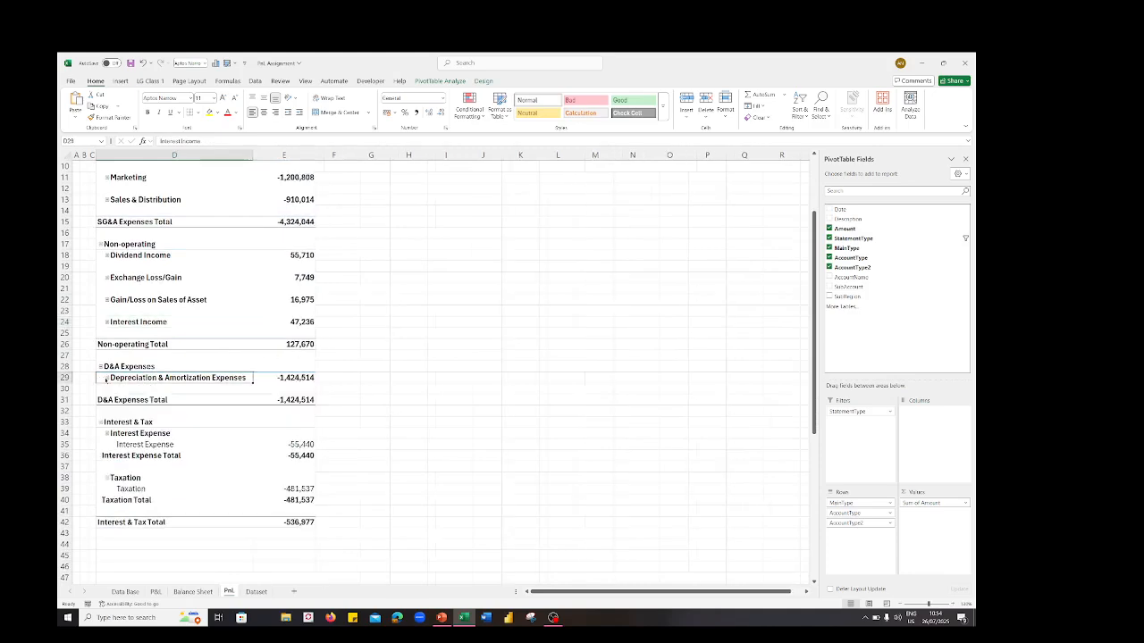
click(107, 434)
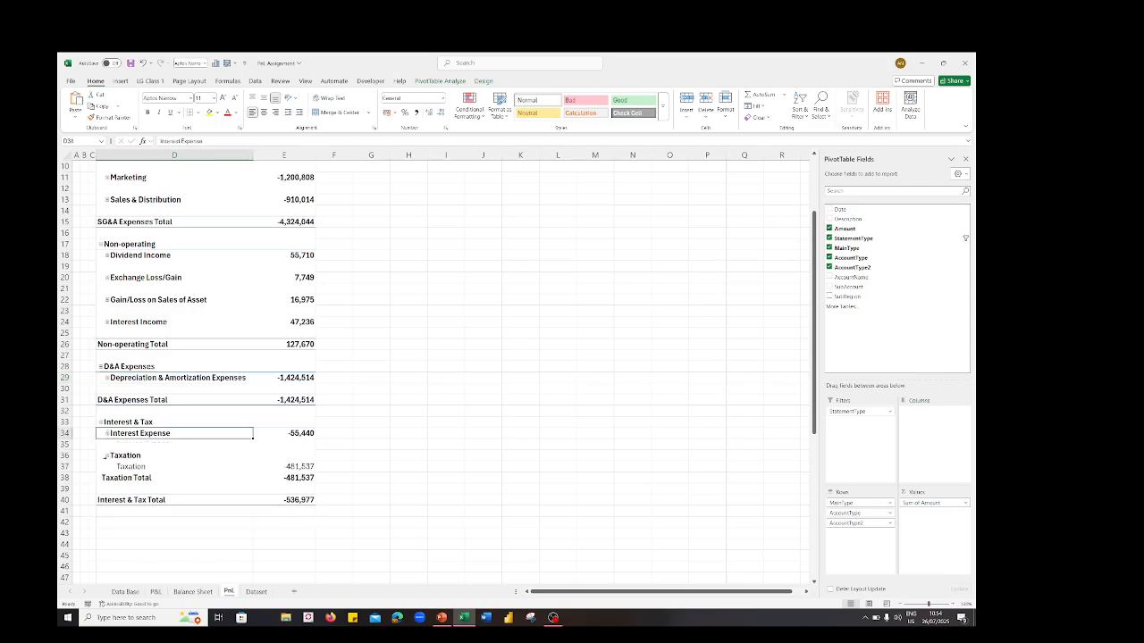
click(106, 456)
click(107, 456)
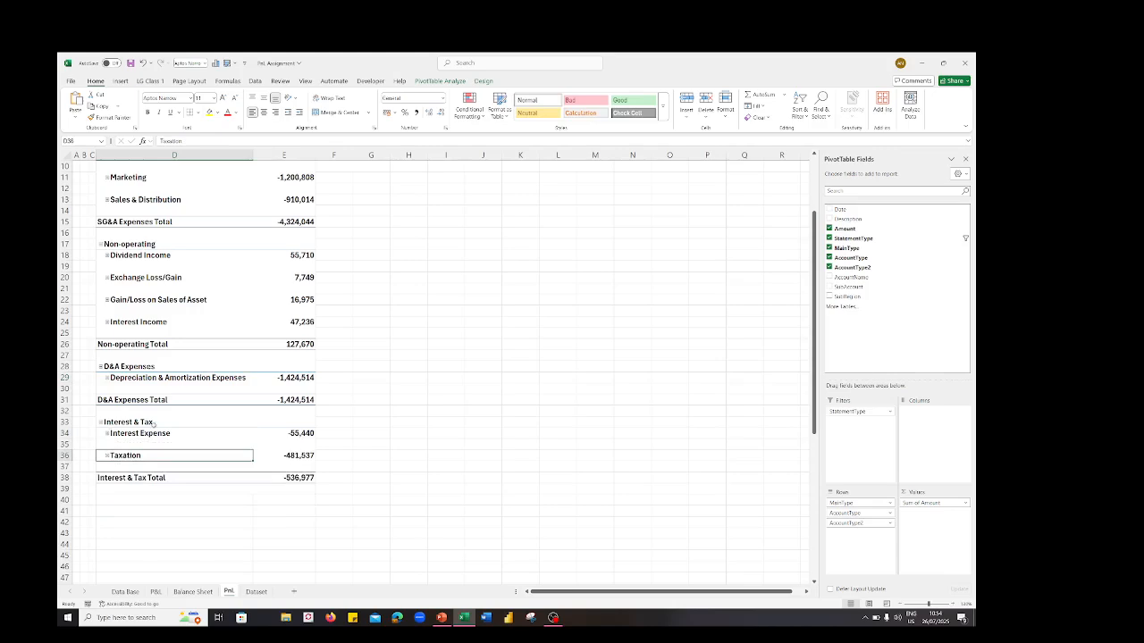
Step: Select the Cost of Goods Sold row label and preview the open Assignment presentation
scroll(273, 421, up, 3)
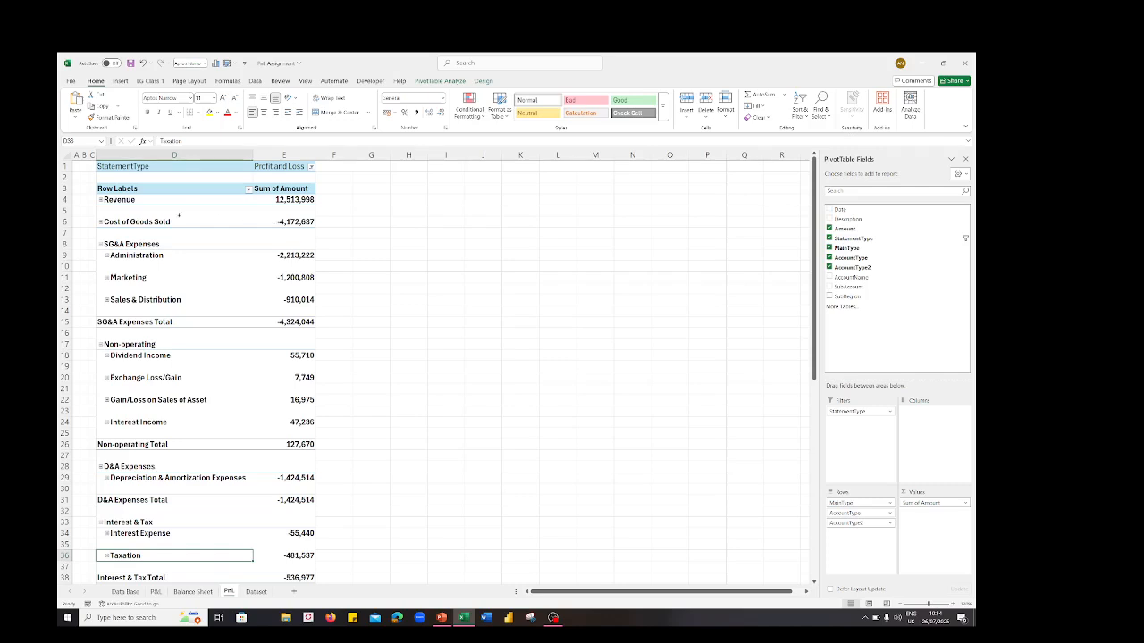
click(126, 222)
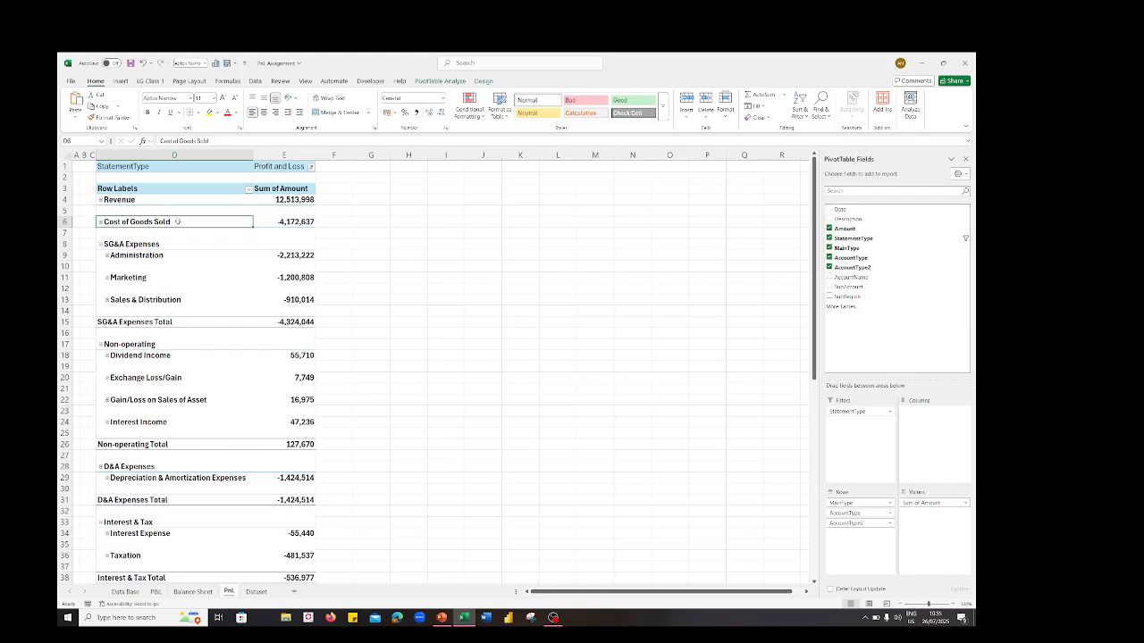
mouse_move(441, 617)
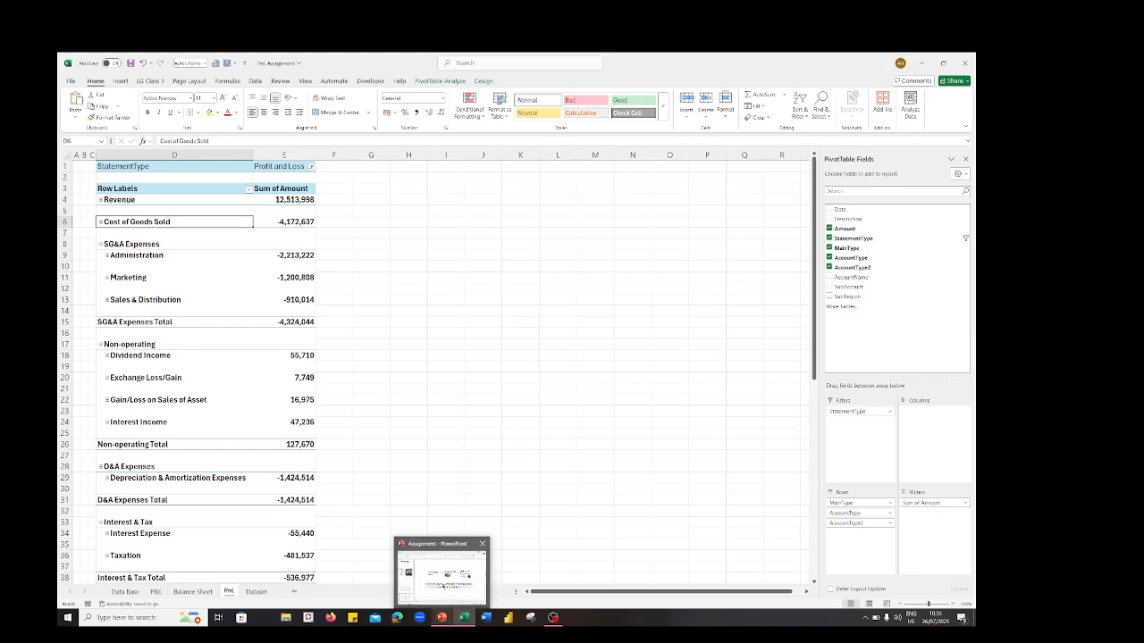
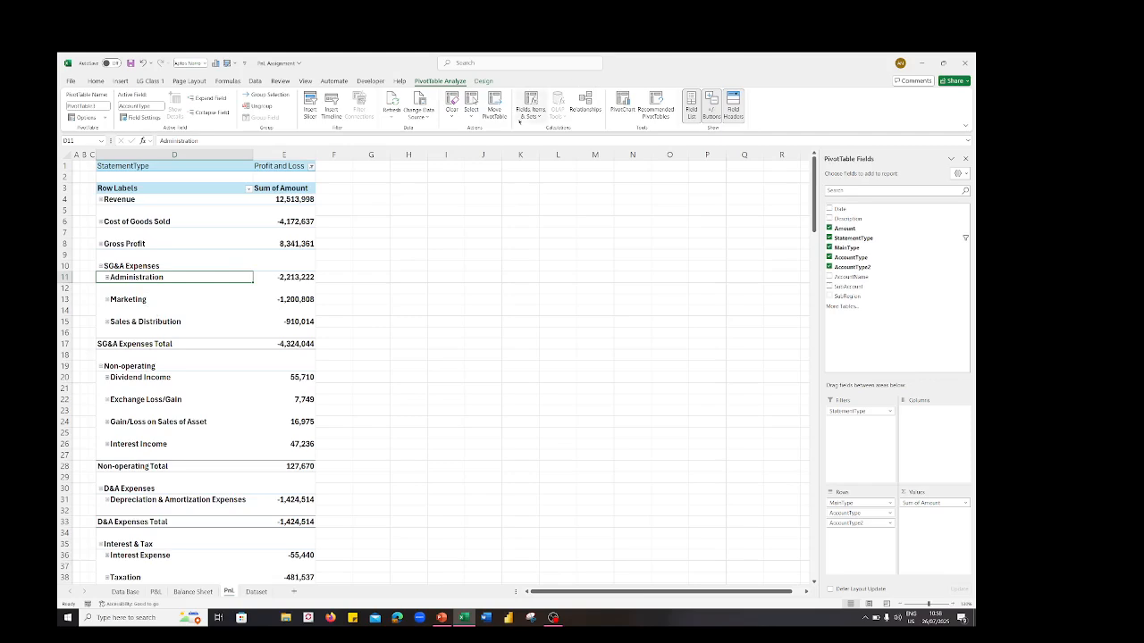
Step: Try to add an AccountType calculated item named Operating Profit with the formula Gross Profit + SG&A Expenses
click(539, 117)
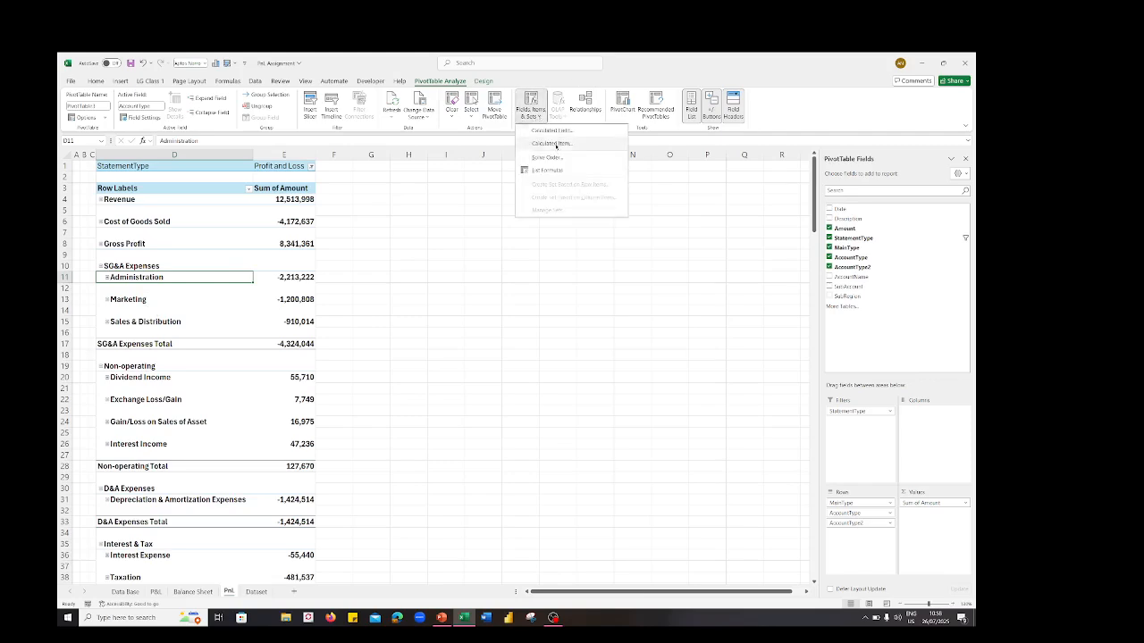
click(556, 144)
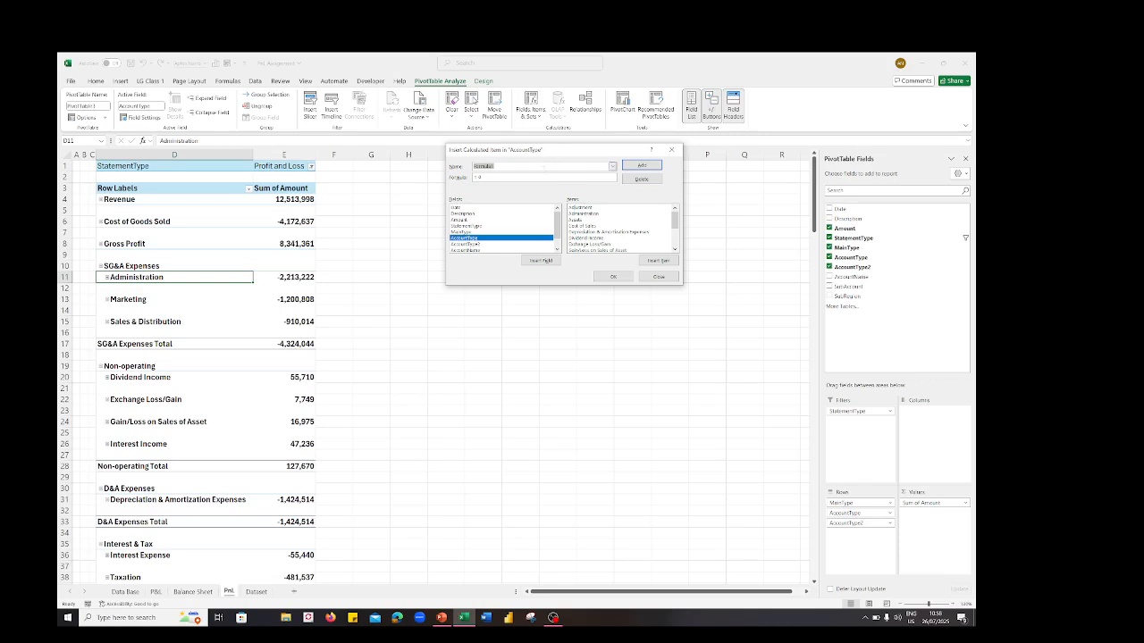
text(G)
text(perating Profit)
click(463, 231)
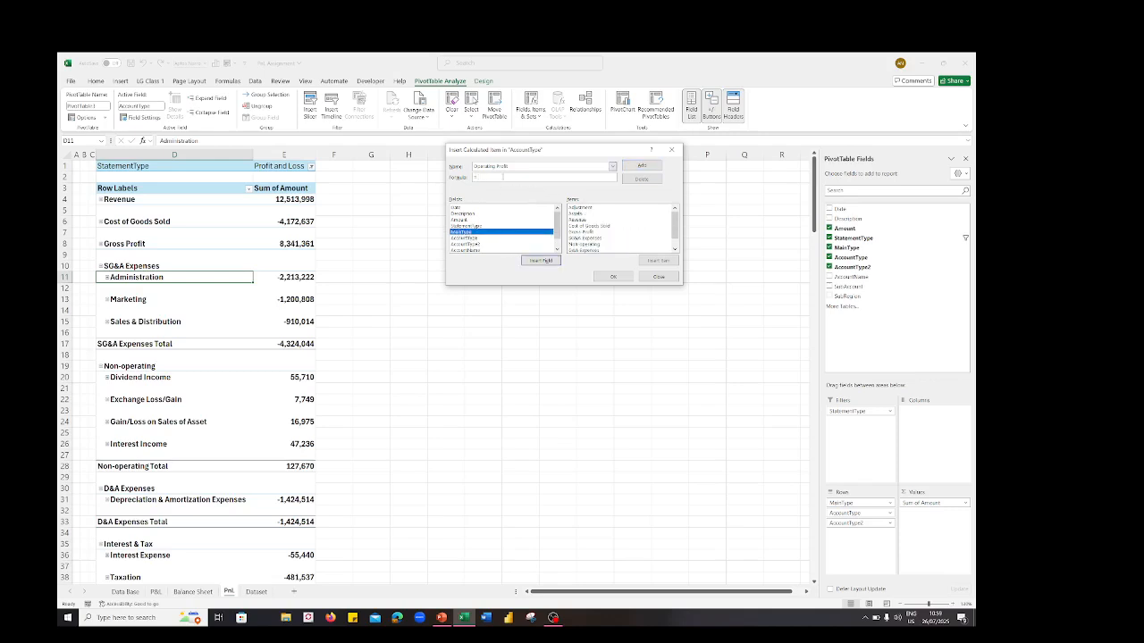
scroll(612, 237, down, 1)
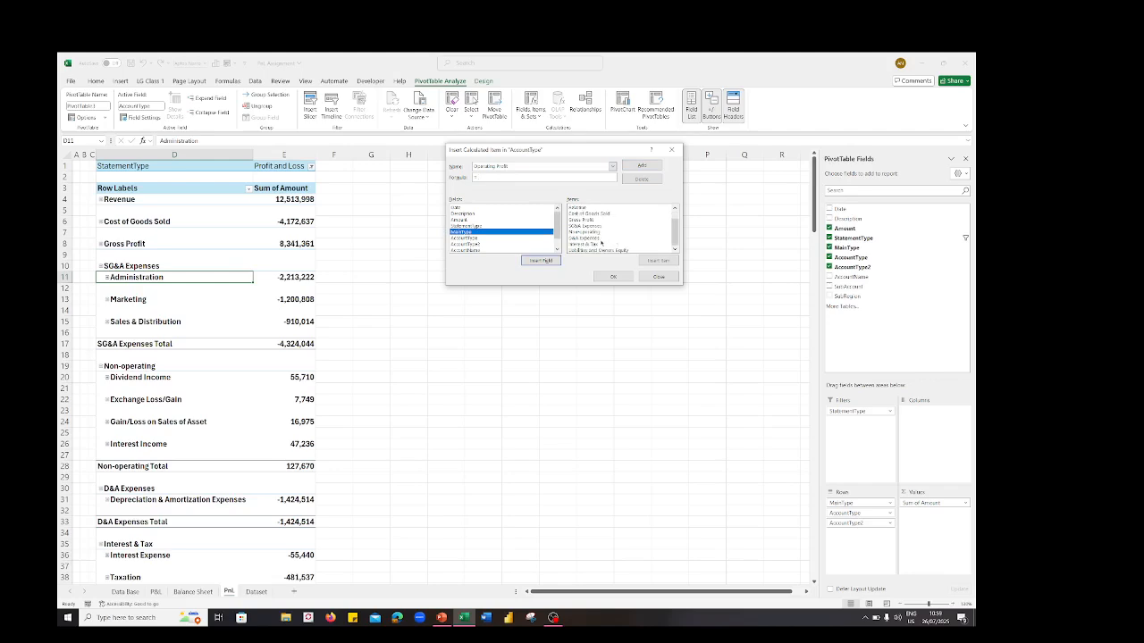
click(592, 220)
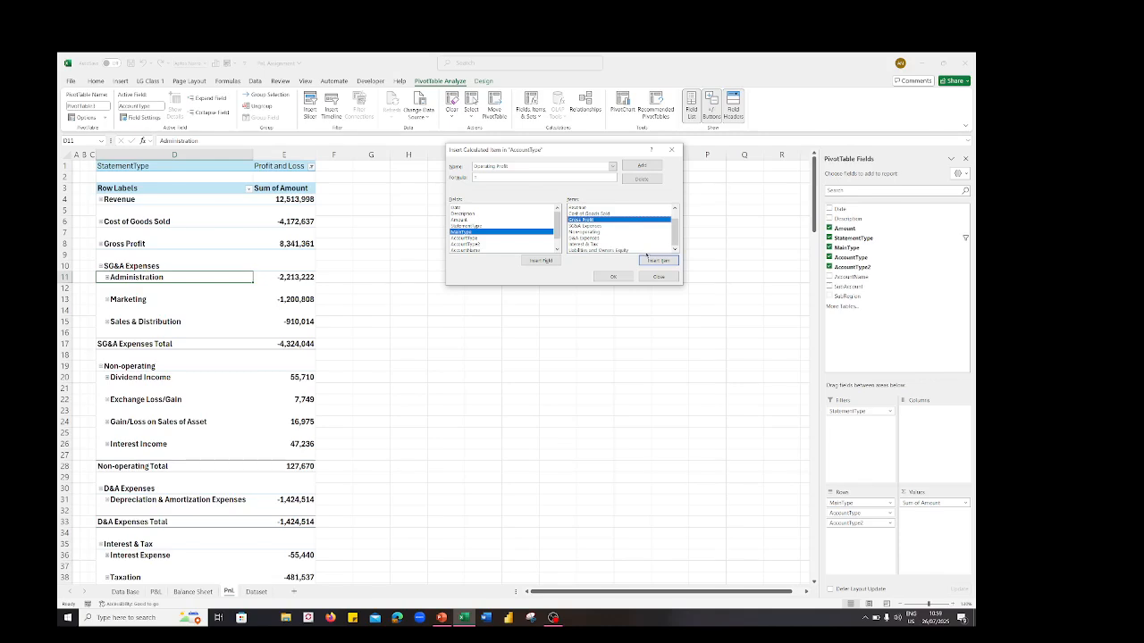
click(650, 260)
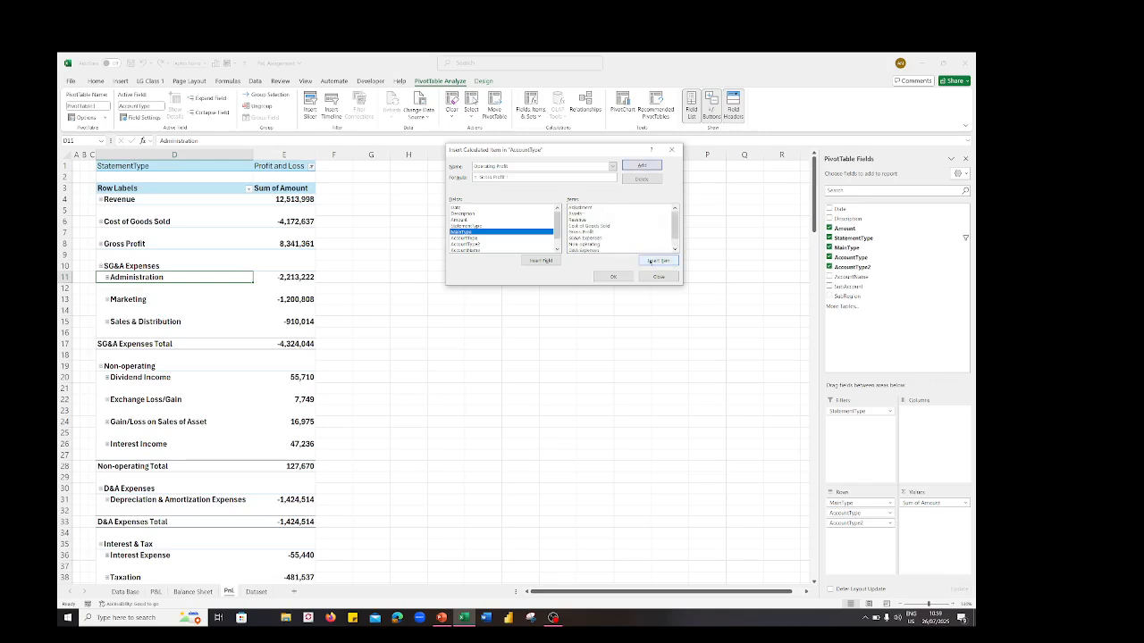
text(-)
click(588, 239)
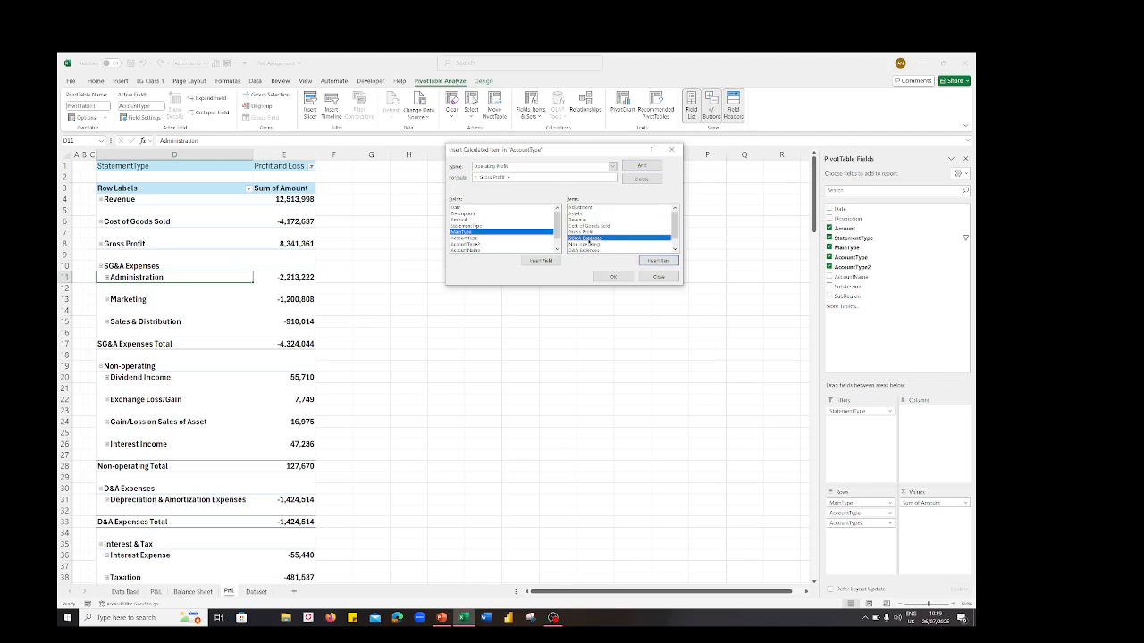
click(654, 261)
click(633, 166)
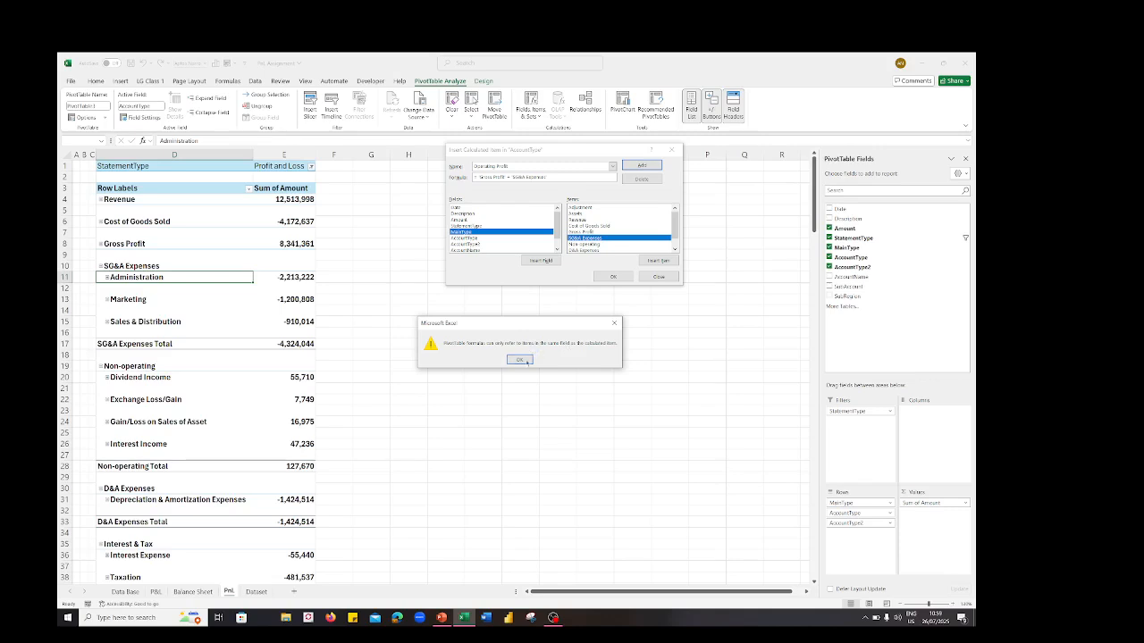
click(519, 359)
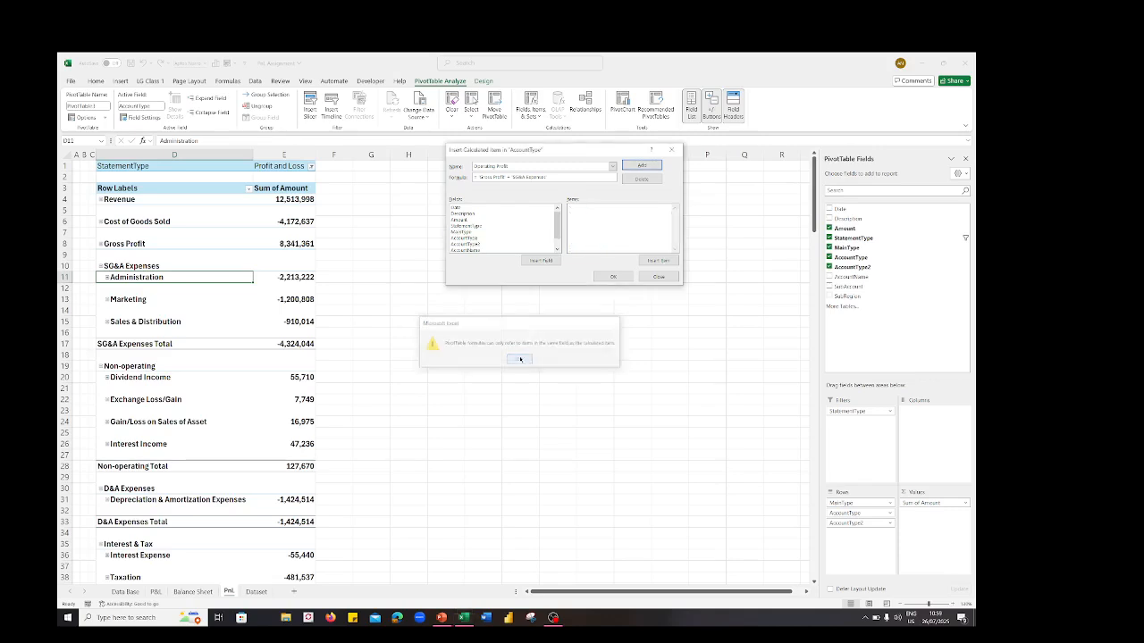
Step: Erase the Operating Profit formula and discard the unfinished AccountType calculated item
click(467, 232)
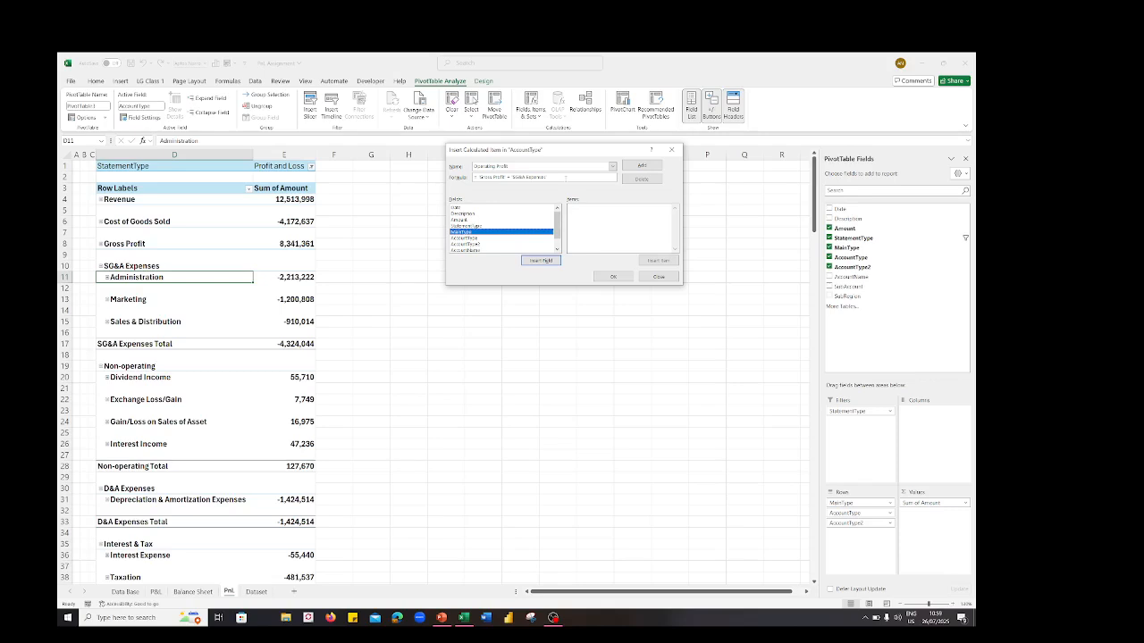
click(544, 261)
key(BackSpace)
key(BackSpace)
key(BackSpace)
key(BackSpace)
key(BackSpace)
key(BackSpace)
key(BackSpace)
key(BackSpace)
key(BackSpace)
key(BackSpace)
key(BackSpace)
key(BackSpace)
key(BackSpace)
key(BackSpace)
key(BackSpace)
key(BackSpace)
key(BackSpace)
key(BackSpace)
key(BackSpace)
key(BackSpace)
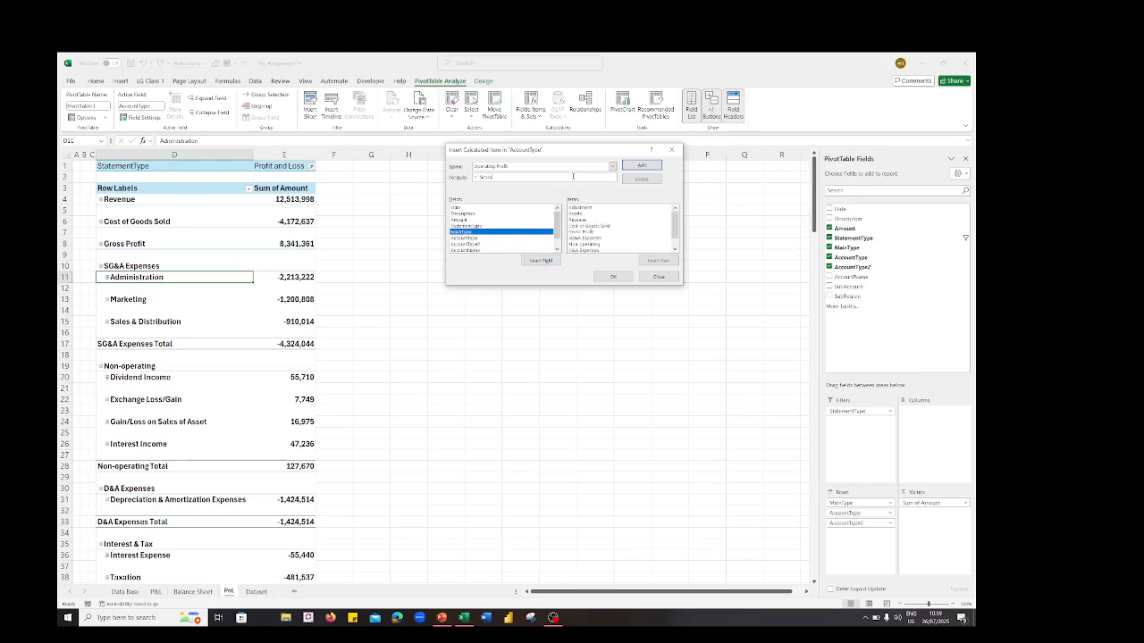
key(BackSpace)
key(BackSpace)
key(BackSpace)
key(BackSpace)
key(BackSpace)
click(671, 149)
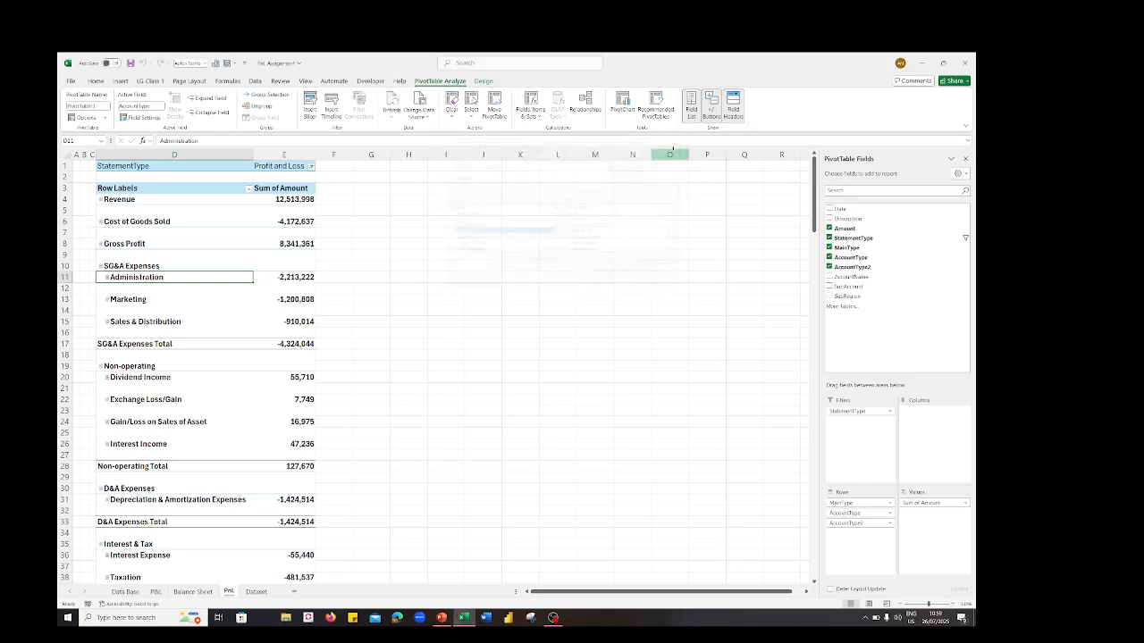
Step: From the Gross Profit row label, add a MainType calculated item named Operating Profit with the formula Gross Profit + SG&A Expenses
click(181, 303)
click(175, 270)
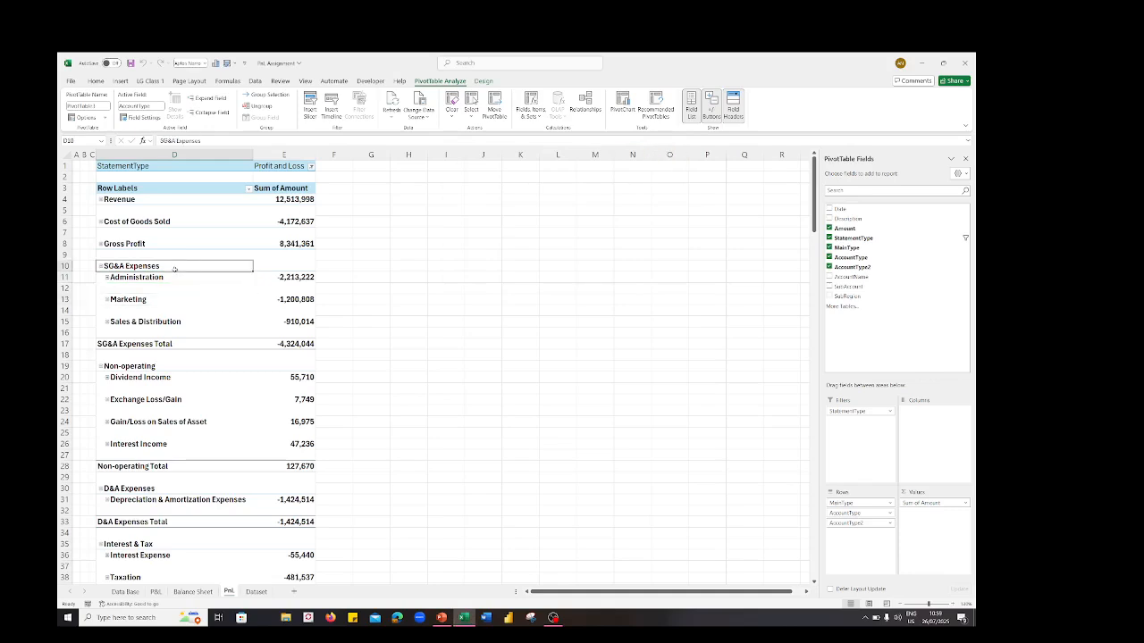
click(176, 245)
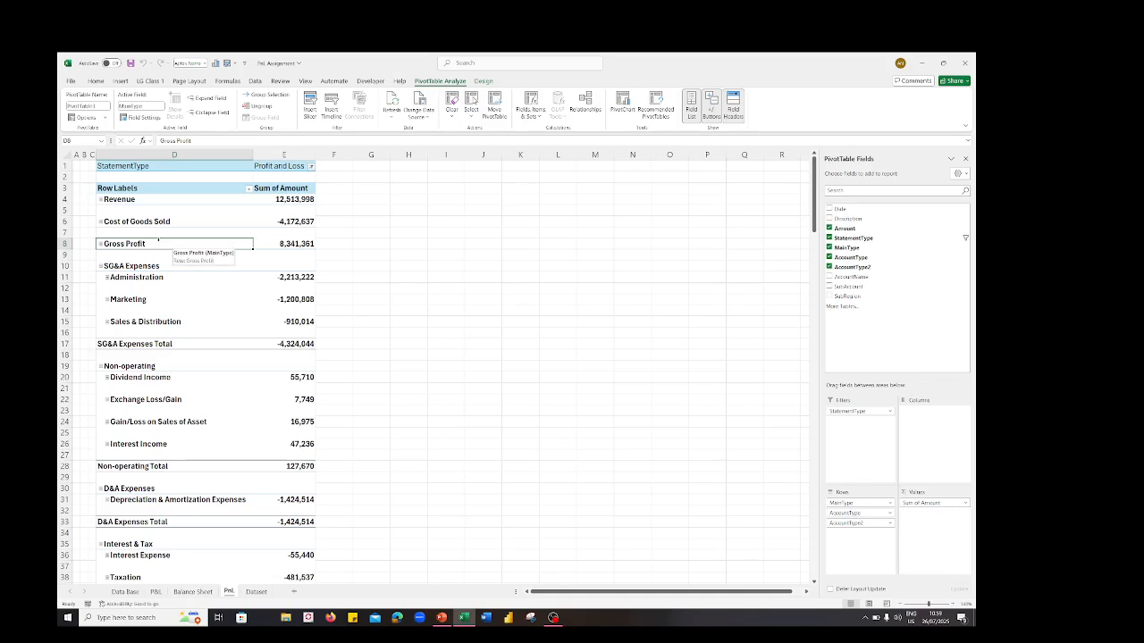
click(536, 115)
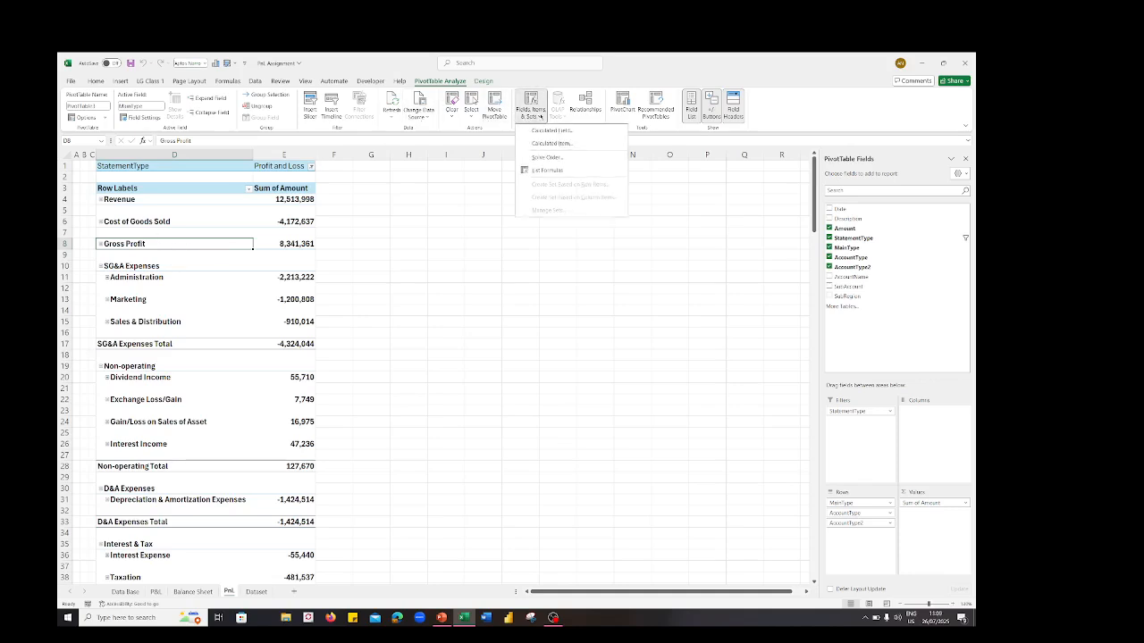
click(552, 144)
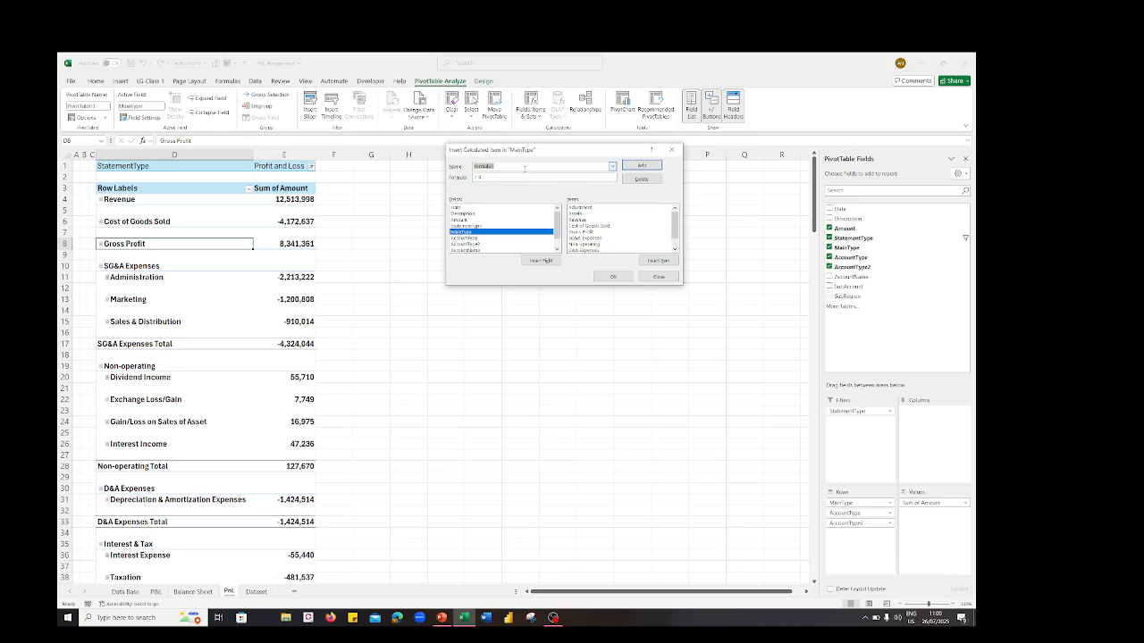
text(G)
click(593, 233)
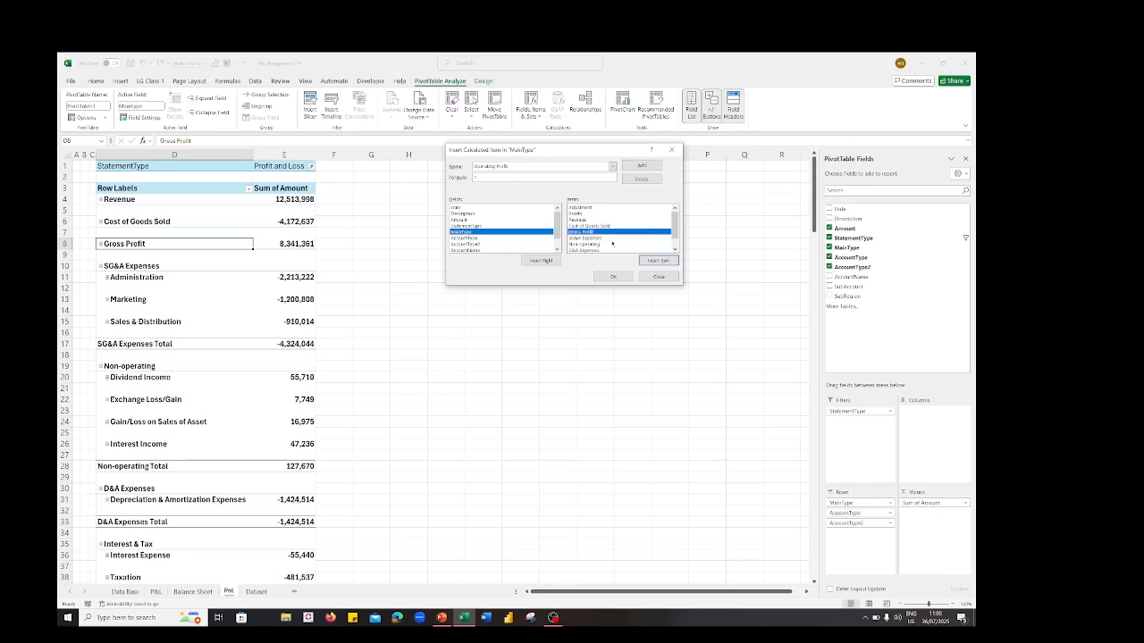
click(658, 260)
click(594, 178)
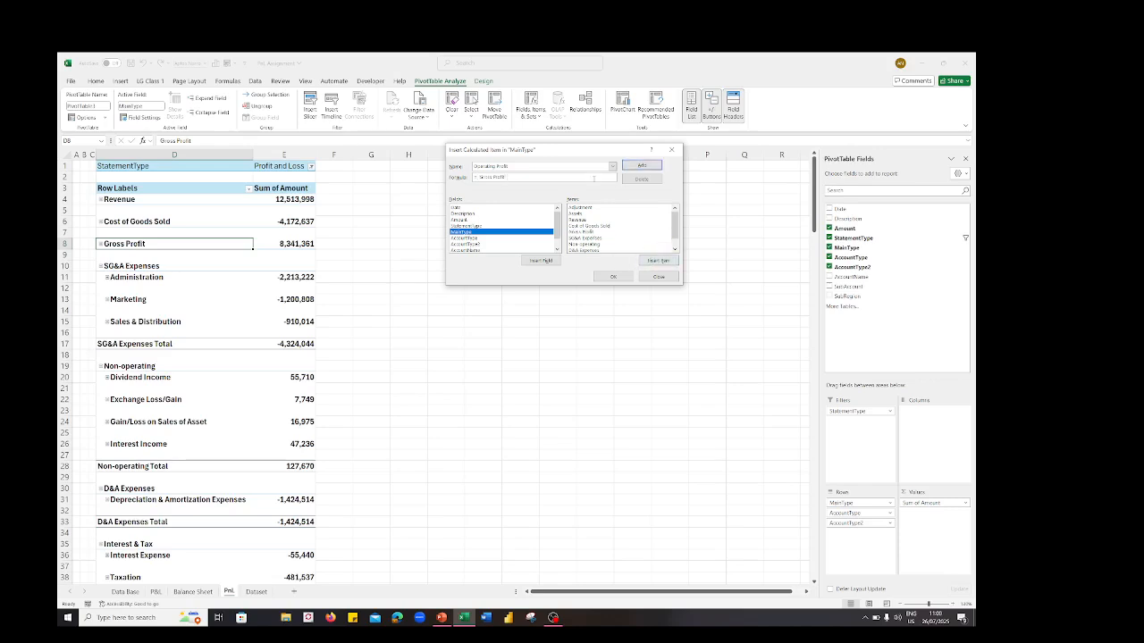
click(594, 238)
click(649, 261)
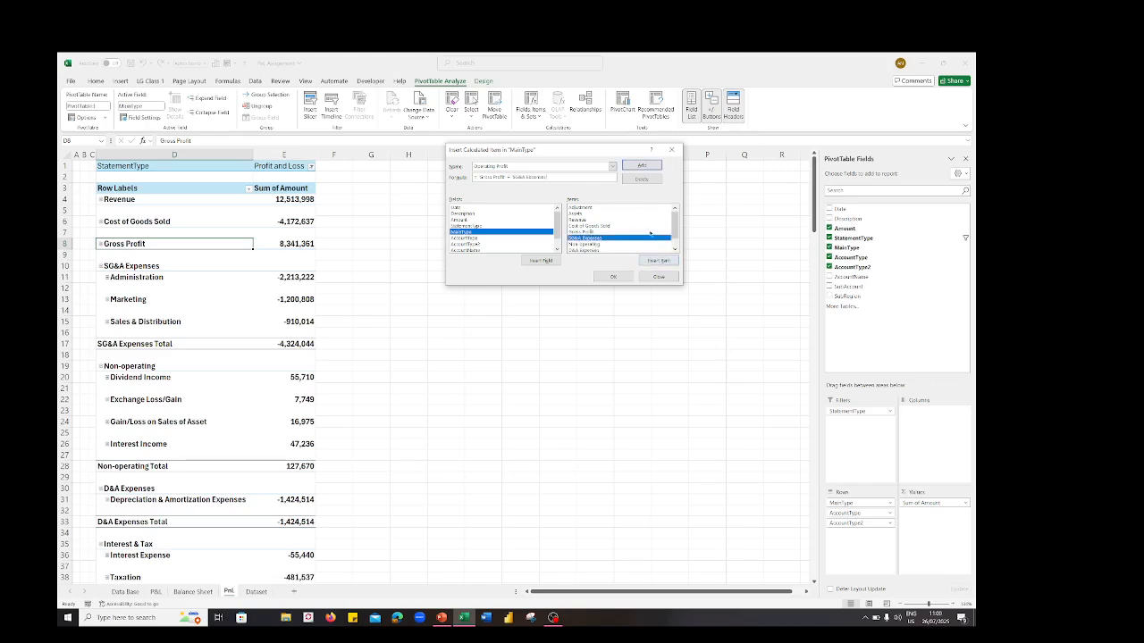
click(643, 167)
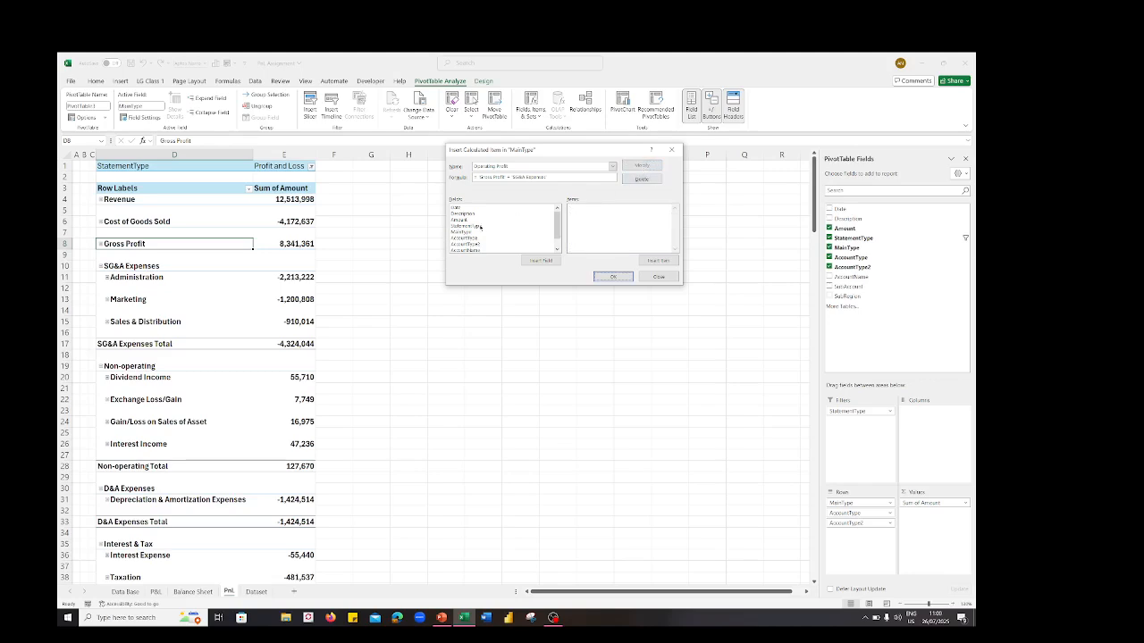
click(613, 276)
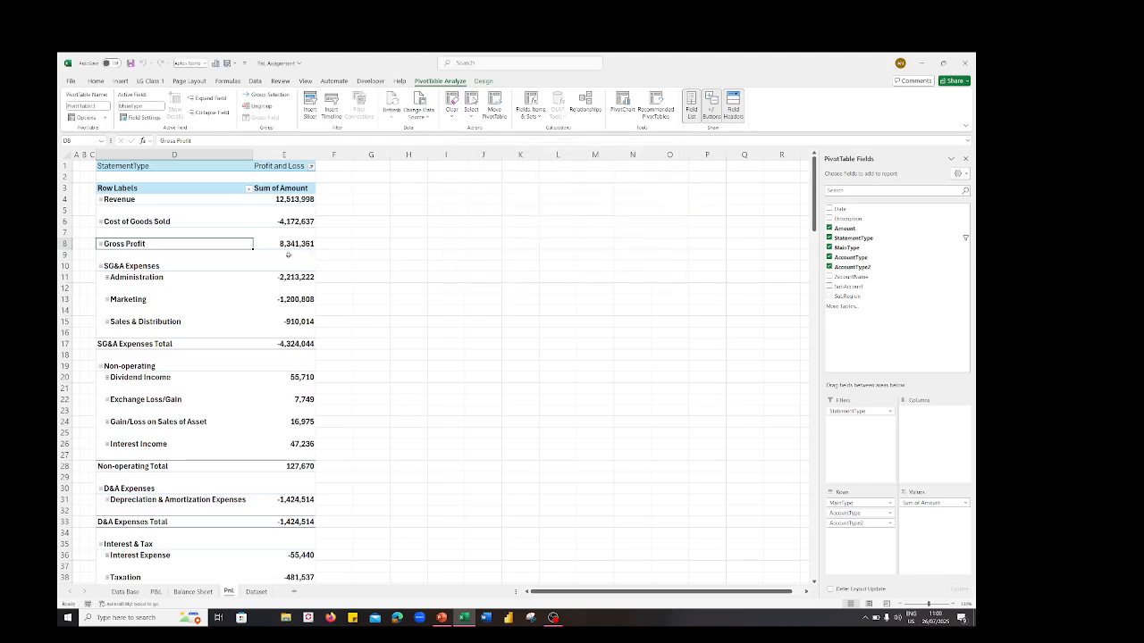
Step: Collapse the Operating Profit group and move it between the SG&A Expenses and Non-operating groups
scroll(211, 284, down, 13)
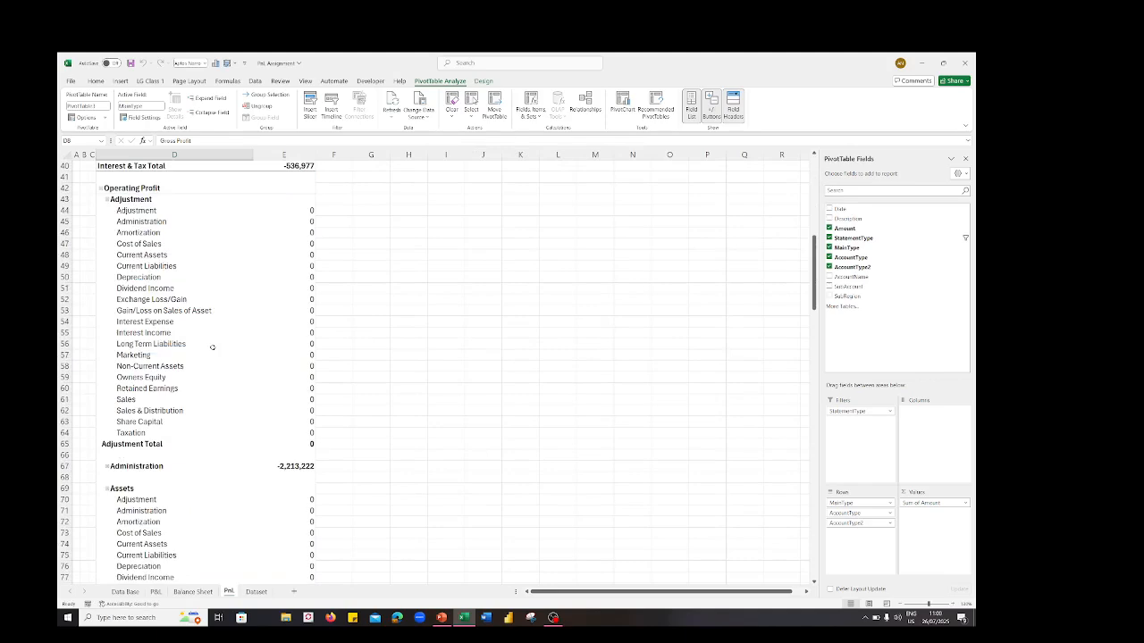
scroll(212, 347, up, 2)
scroll(135, 288, up, 2)
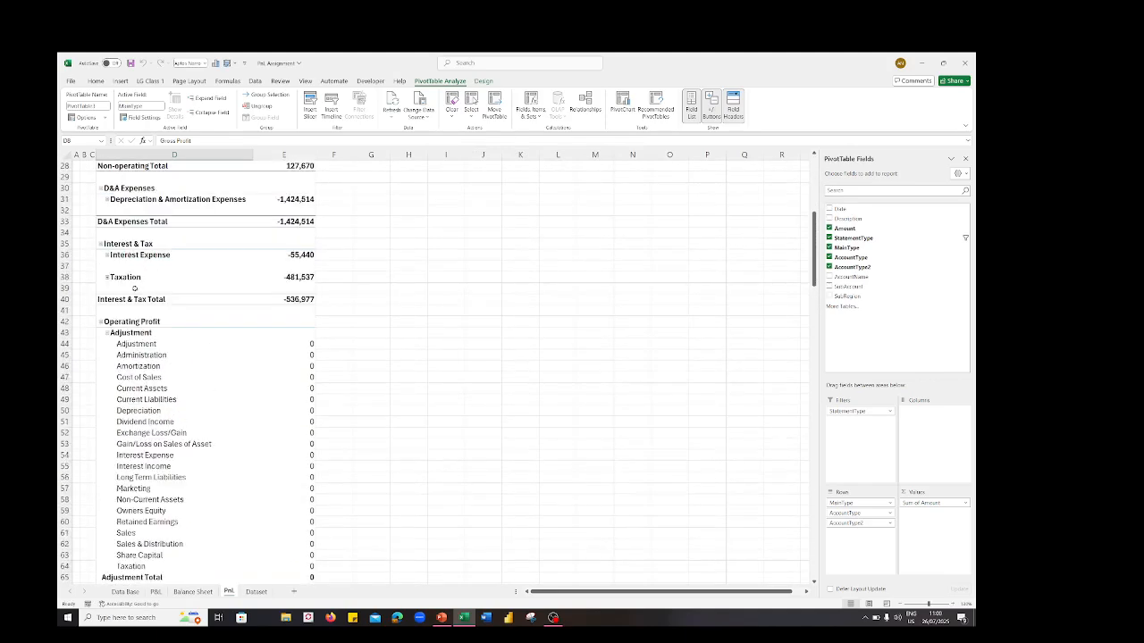
click(104, 323)
click(100, 322)
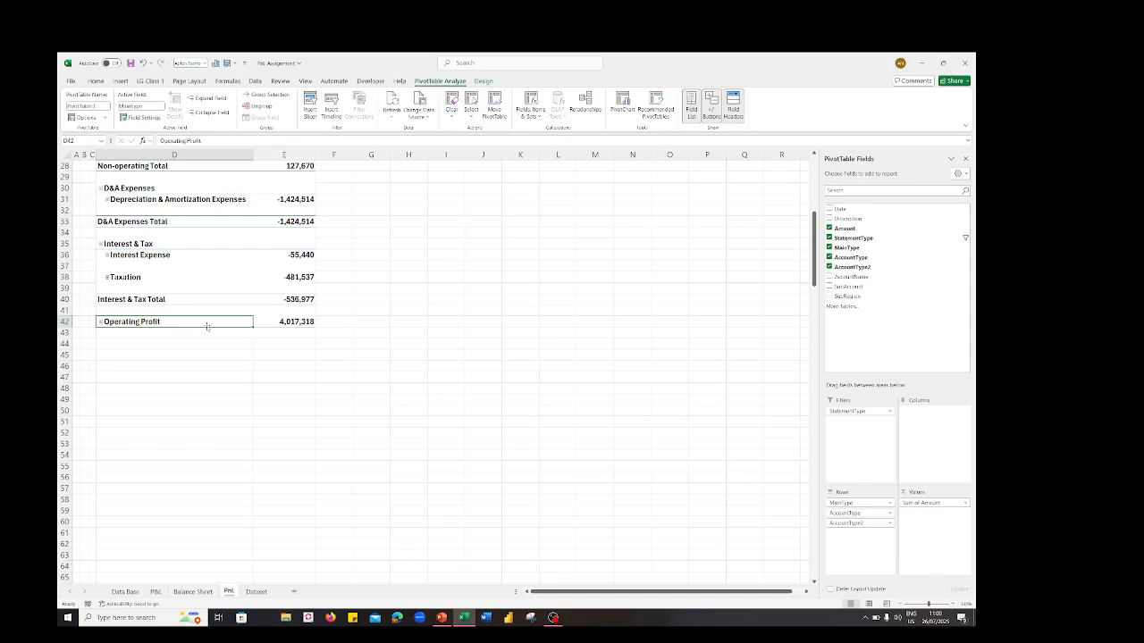
drag(203, 324, 188, 263)
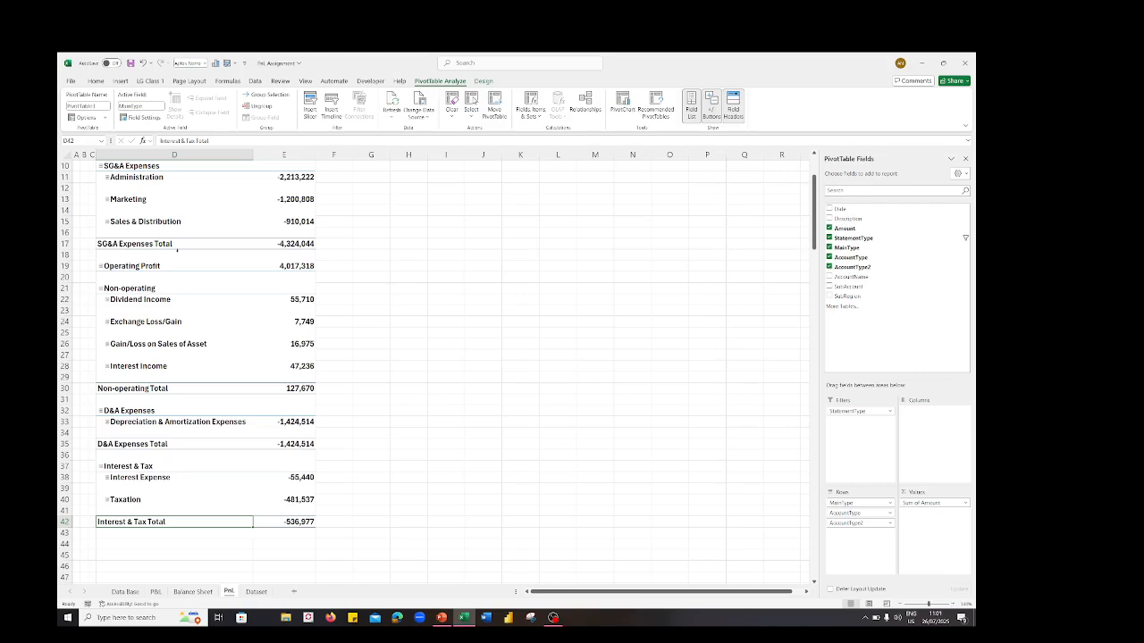
scroll(177, 251, up, 3)
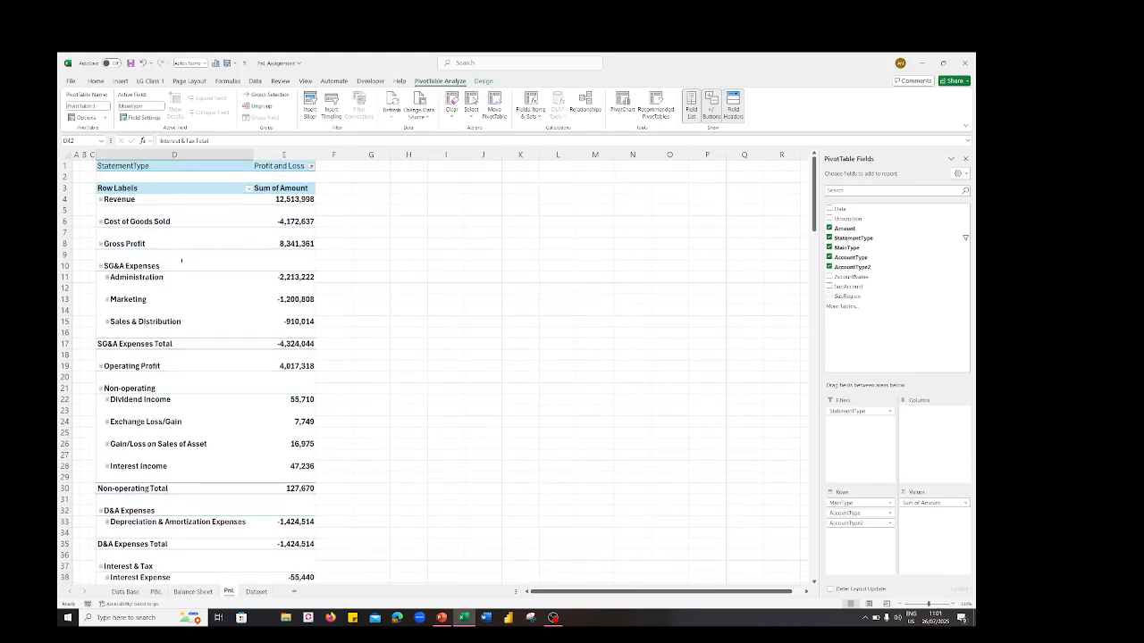
Step: From the Operating Profit row label, add a MainType calculated item named EBITDA with the formula Operating Profit + Non-operating
click(133, 367)
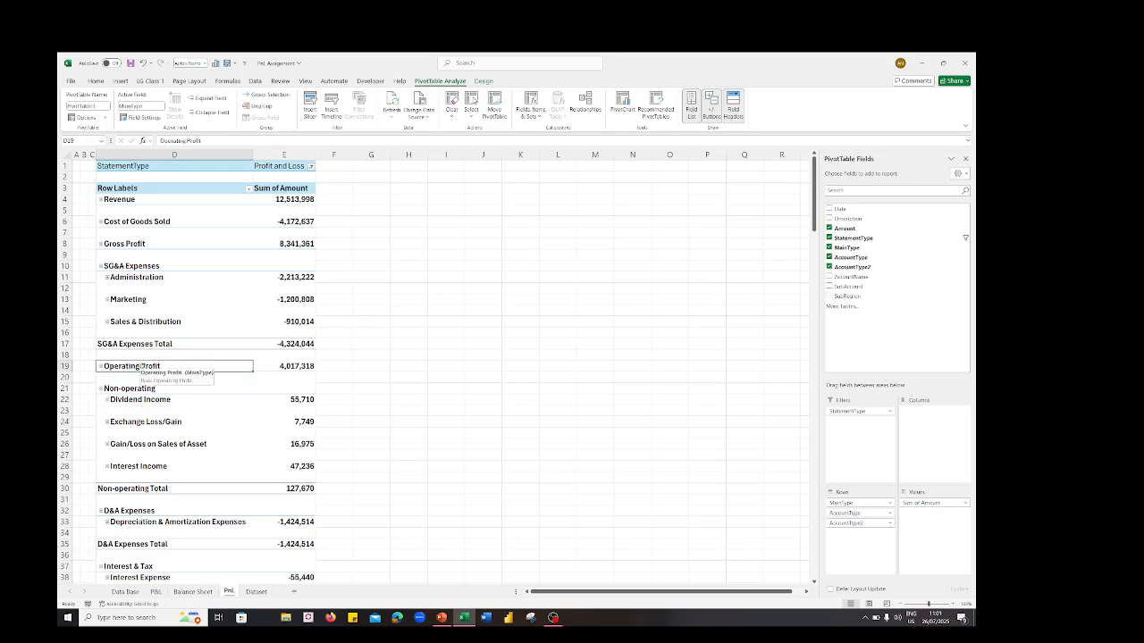
click(536, 114)
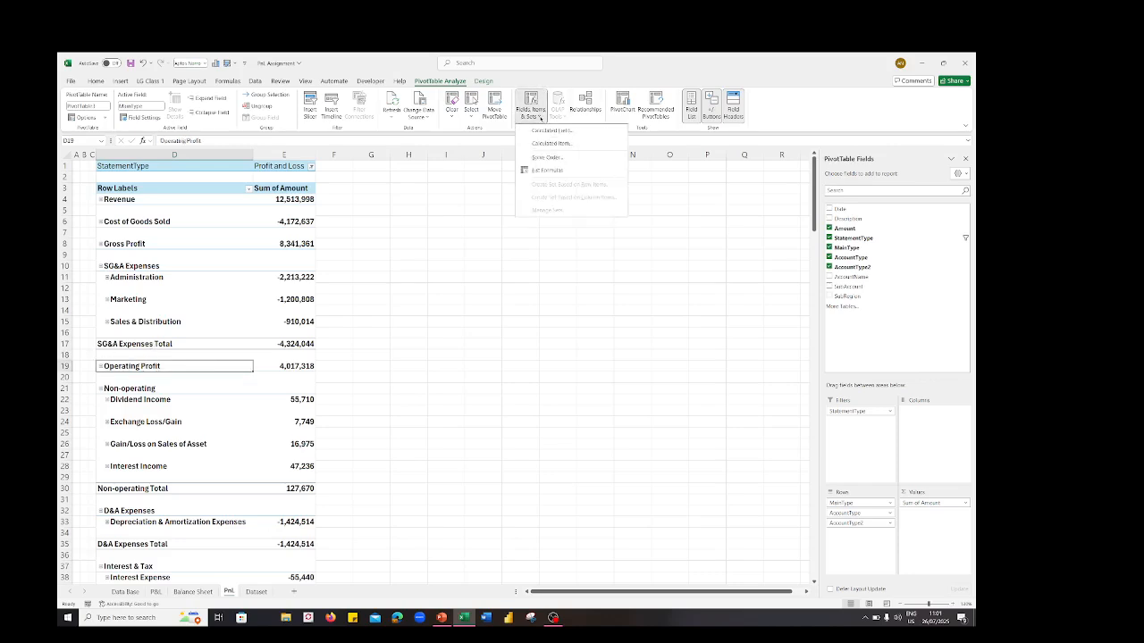
click(549, 144)
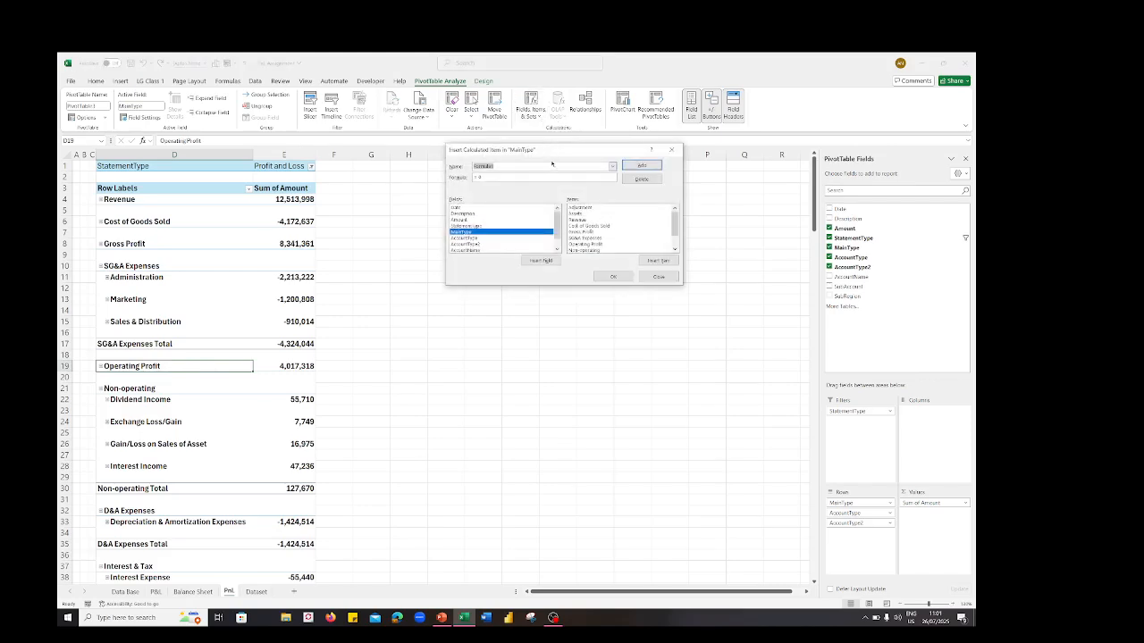
text(O)
key(BackSpace)
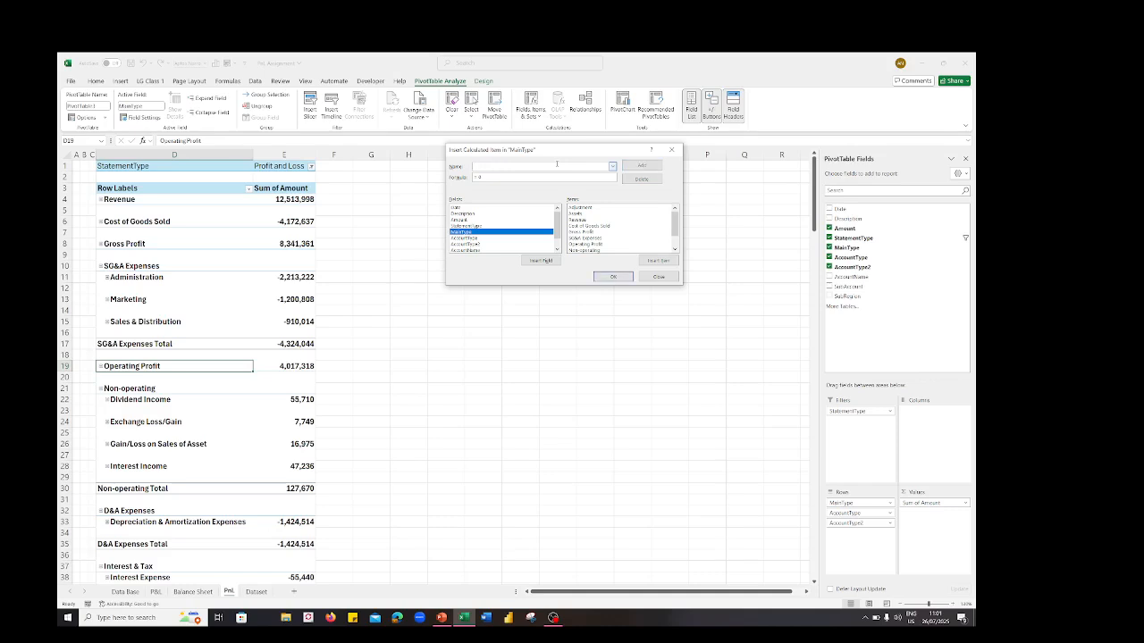
text(EBITDA)
scroll(599, 230, down, 1)
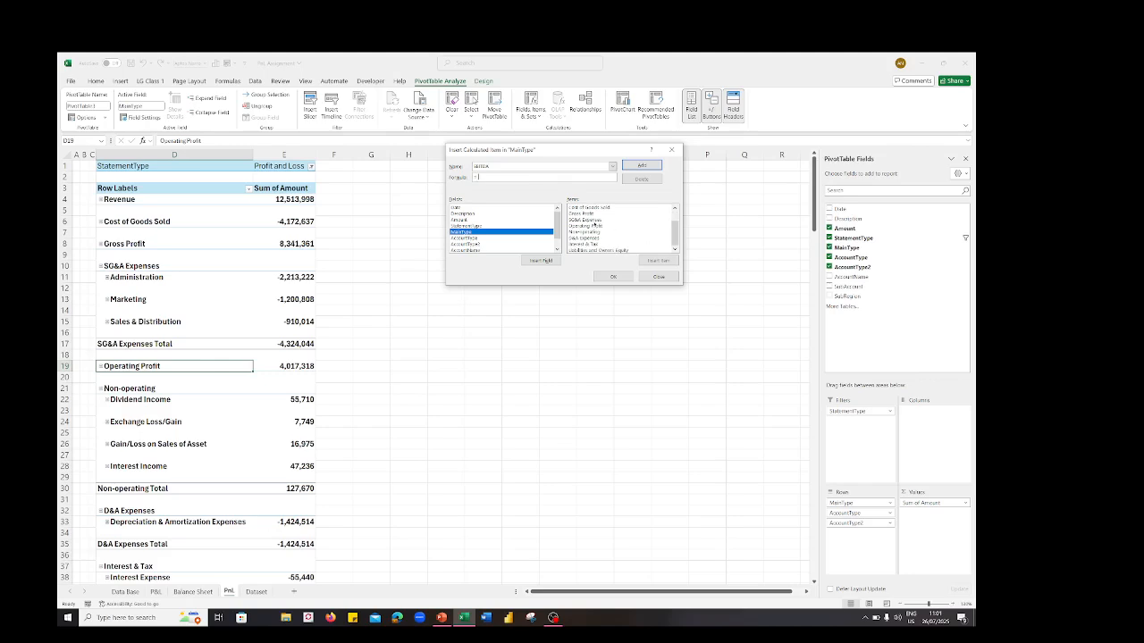
click(592, 226)
click(648, 261)
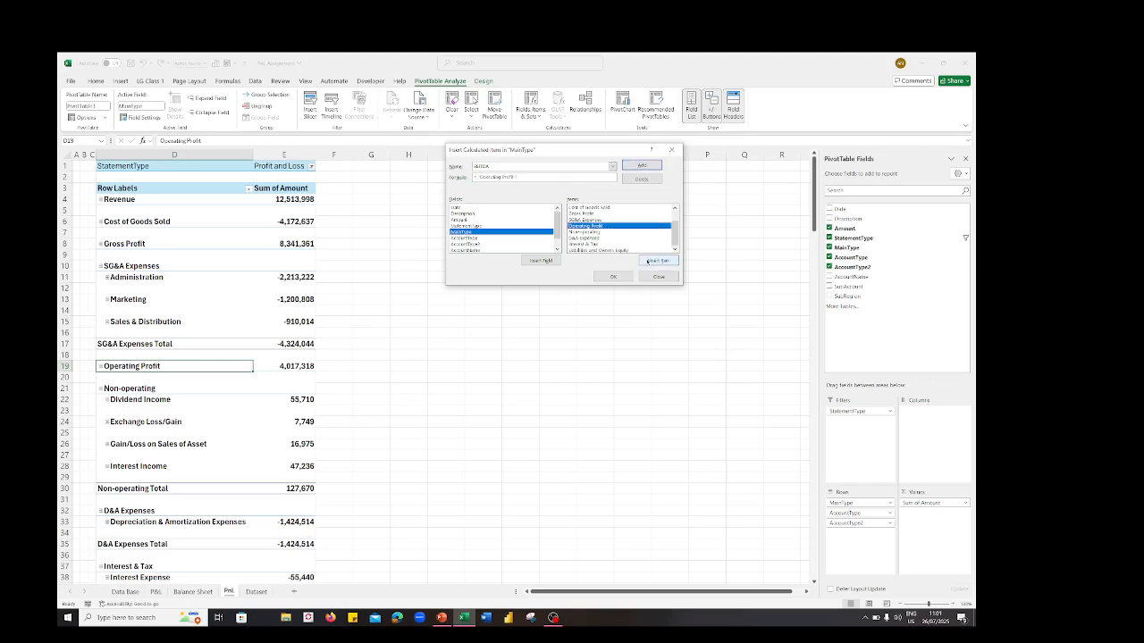
text(-)
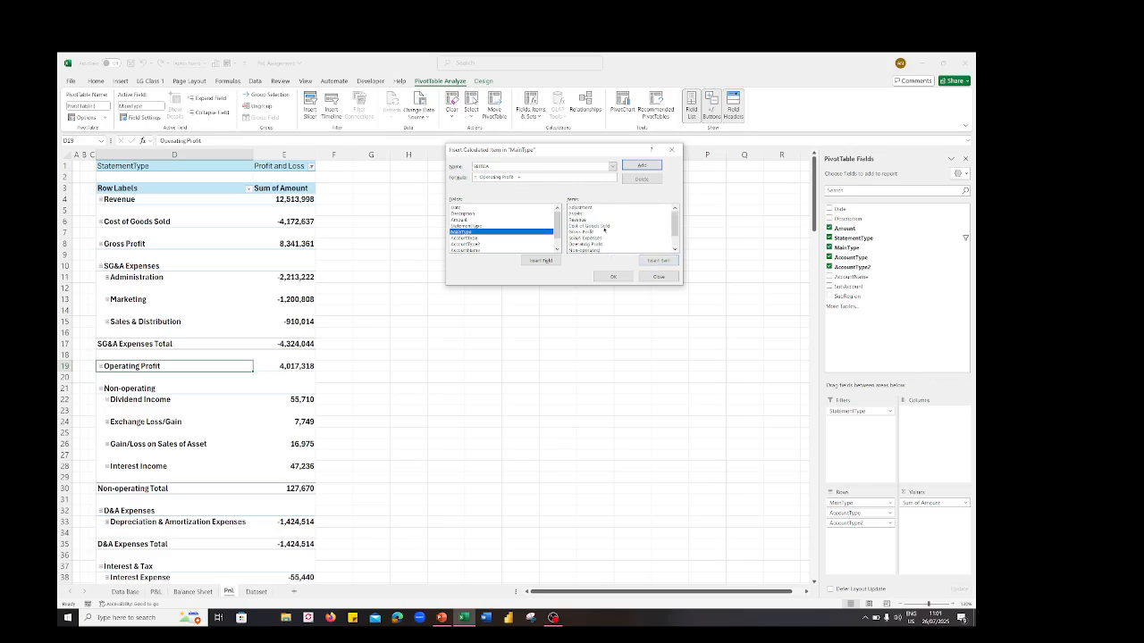
scroll(626, 237, down, 1)
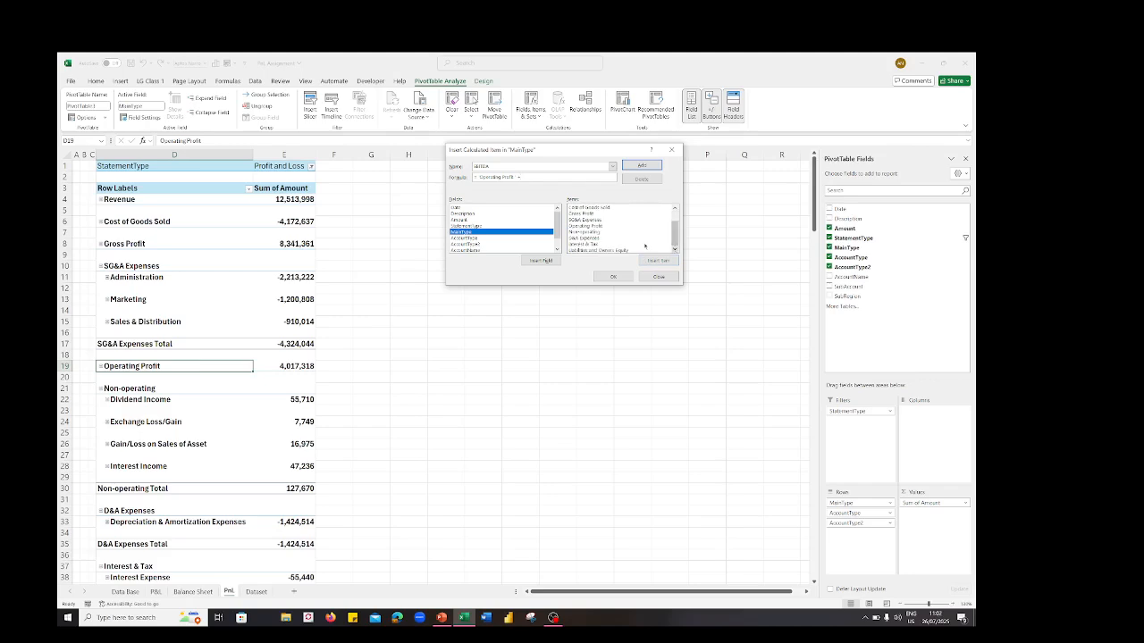
click(588, 232)
click(658, 260)
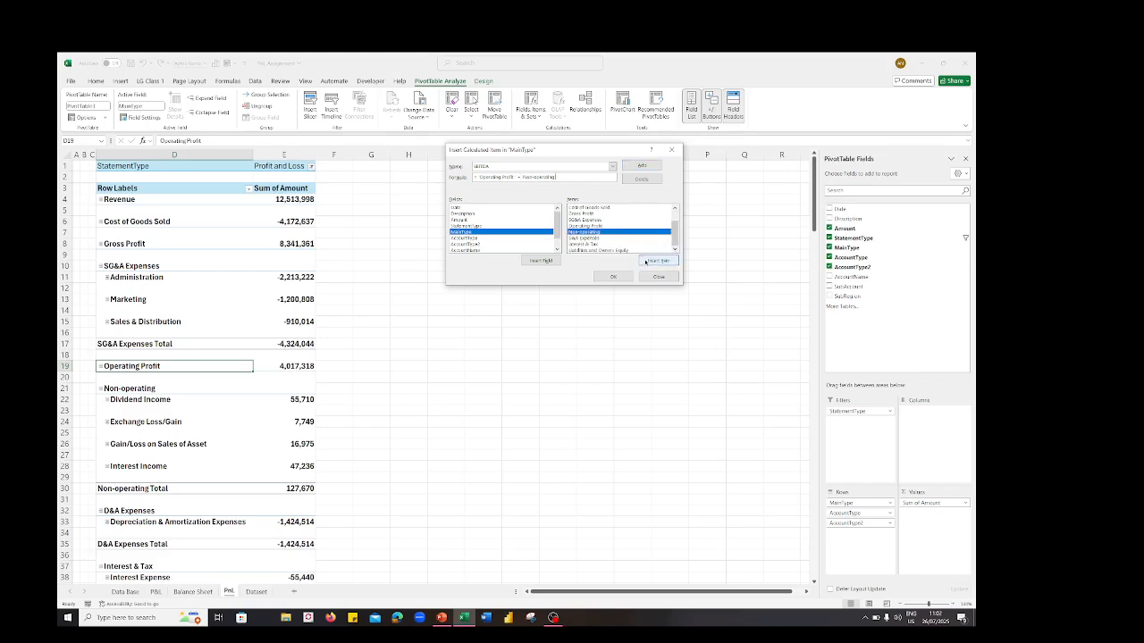
click(643, 166)
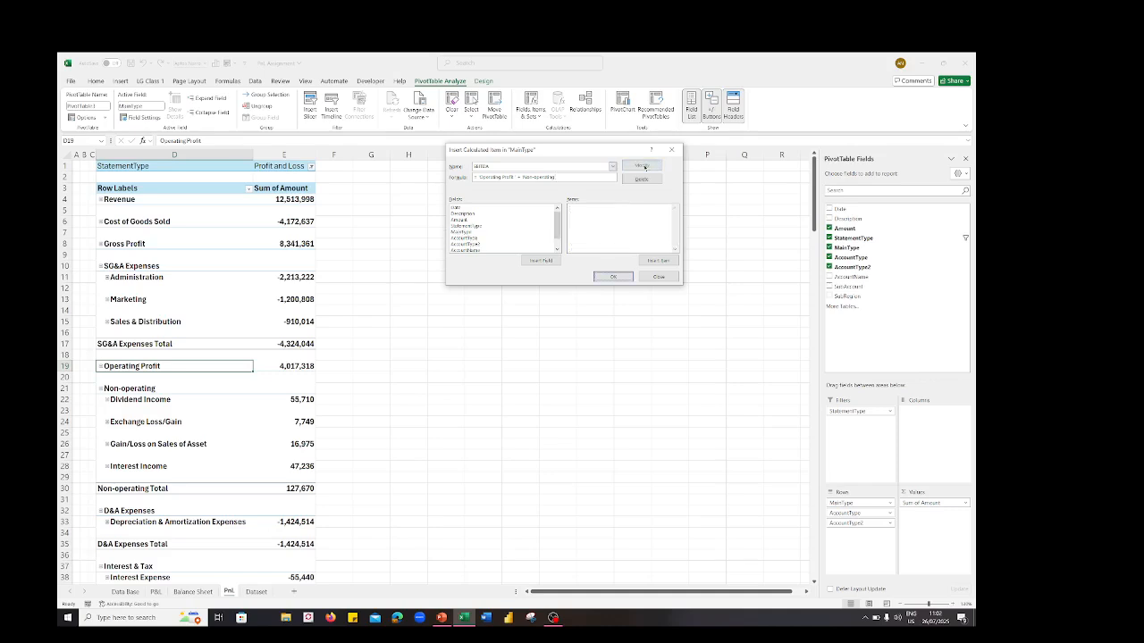
Step: Start another MainType calculated item named PBIT and clear the formula carried over from EBITDA
click(463, 232)
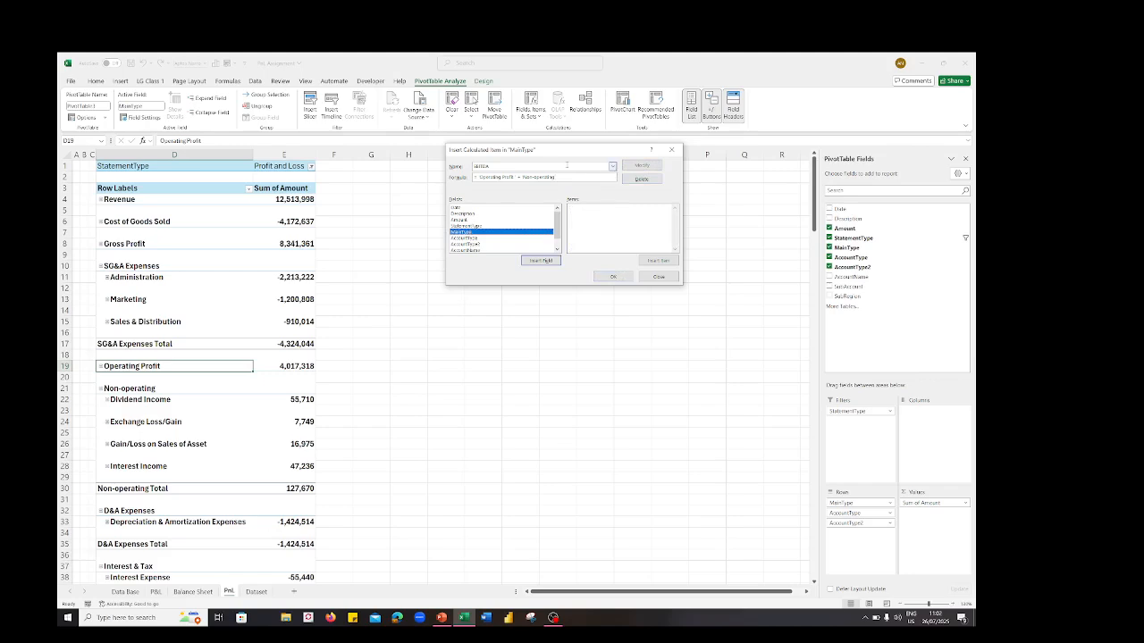
click(566, 165)
key(BackSpace)
key(BackSpace)
key(BackSpace)
key(BackSpace)
key(BackSpace)
key(BackSpace)
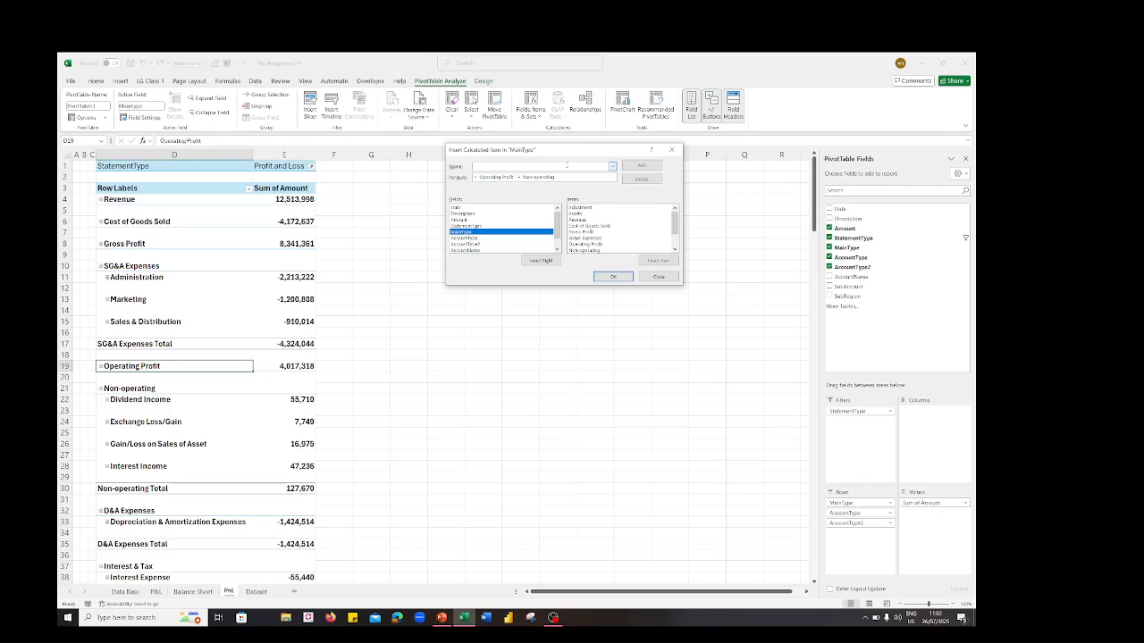
text(A)
key(BackSpace)
key(BackSpace)
key(BackSpace)
key(BackSpace)
key(BackSpace)
key(BackSpace)
key(BackSpace)
key(BackSpace)
key(BackSpace)
key(BackSpace)
key(BackSpace)
key(BackSpace)
key(BackSpace)
key(BackSpace)
key(BackSpace)
key(BackSpace)
key(BackSpace)
key(BackSpace)
key(BackSpace)
key(BackSpace)
Step: Set the PBIT item's formula to EBITDA + D&A Expenses and add it to MainType
scroll(596, 232, down, 2)
click(589, 251)
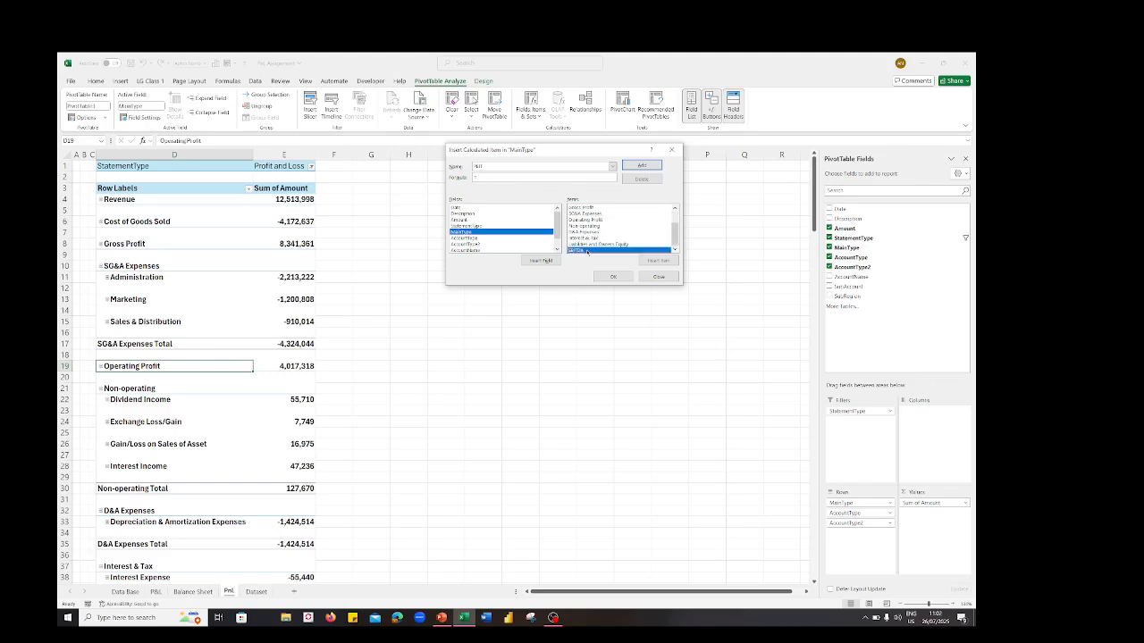
click(658, 260)
scroll(656, 247, up, 2)
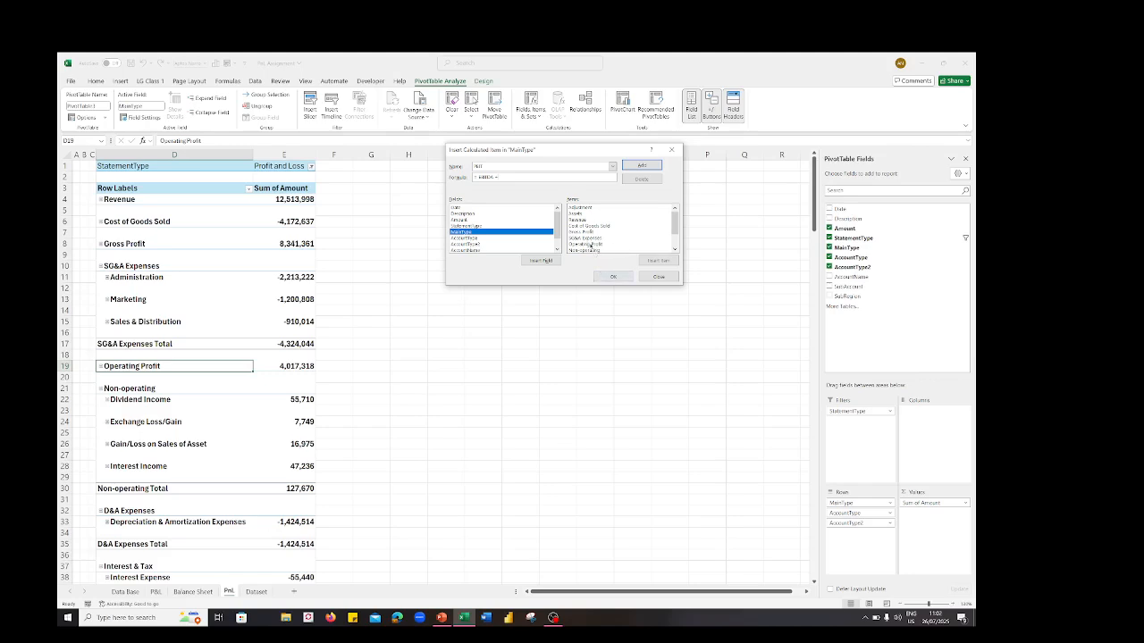
scroll(602, 239, down, 1)
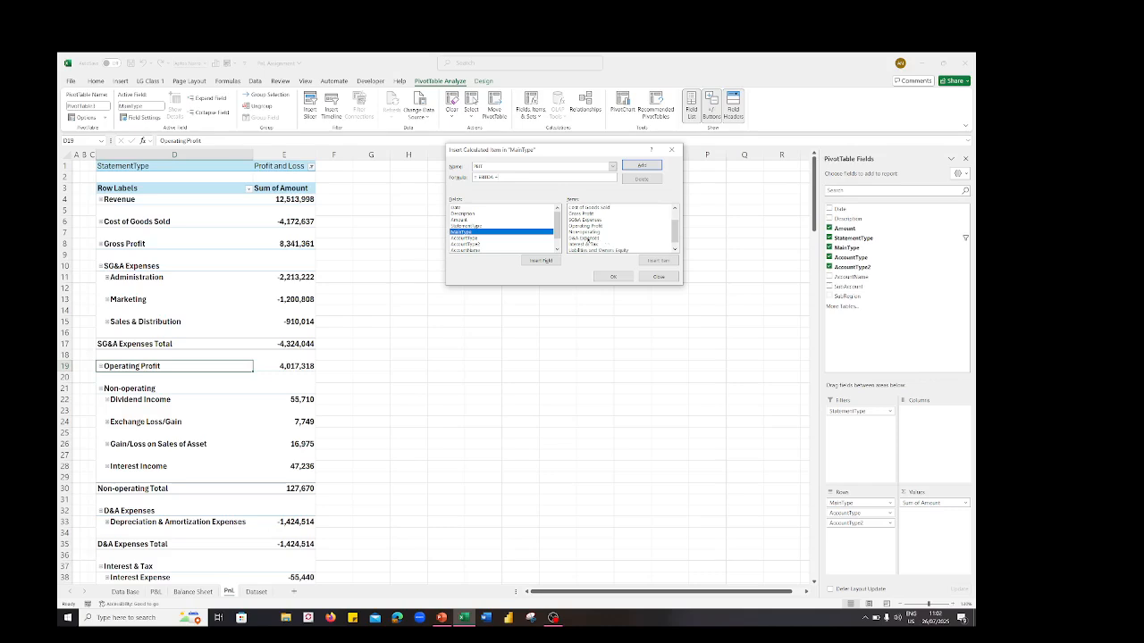
click(588, 237)
click(657, 260)
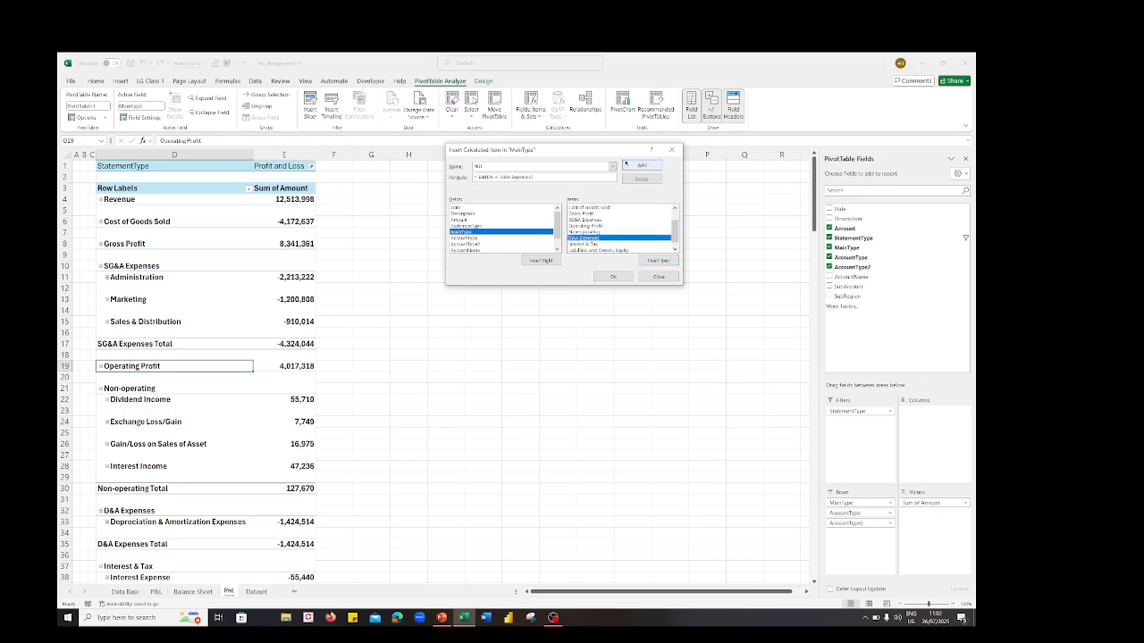
click(640, 167)
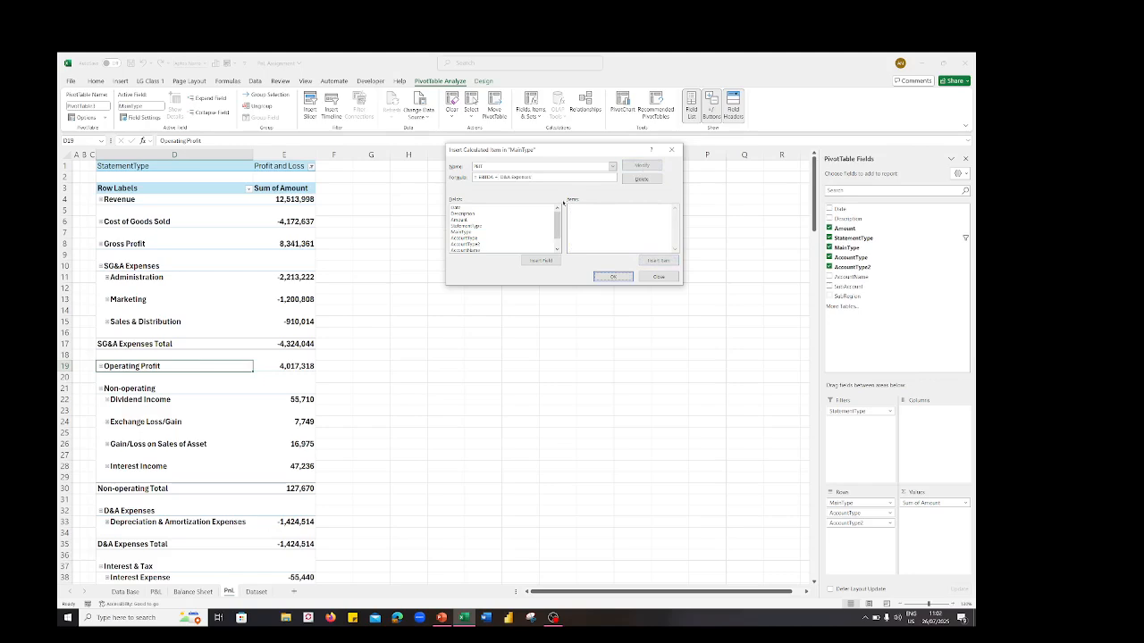
Step: Start a further MainType calculated item named Net Profit and clear the formula carried over from PBIT
click(527, 232)
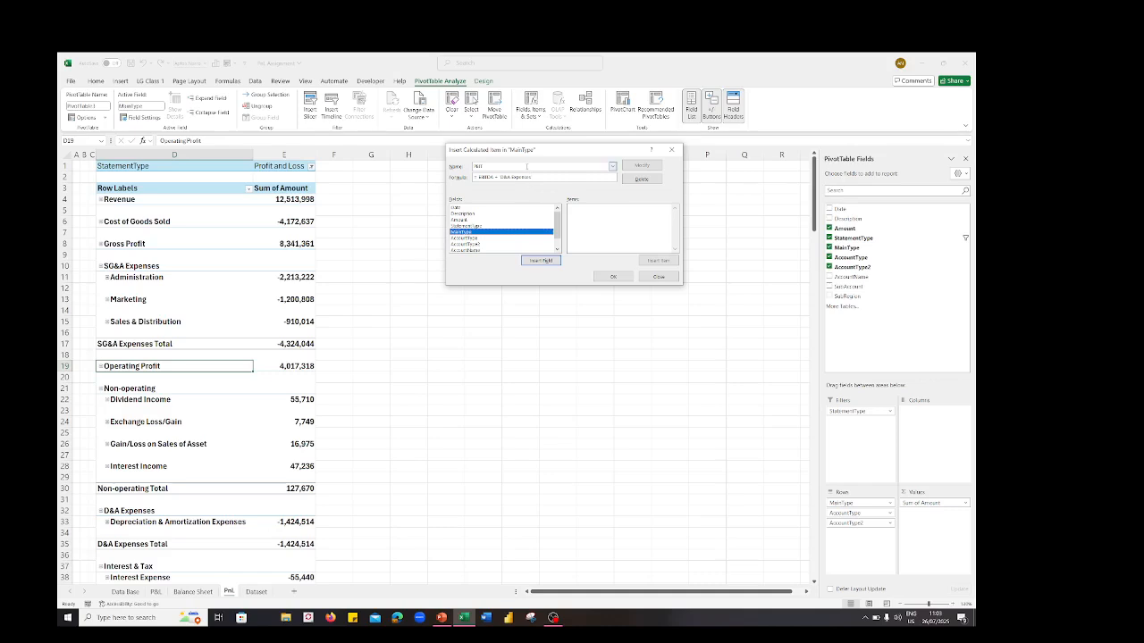
key(BackSpace)
key(BackSpace)
key(BackSpace)
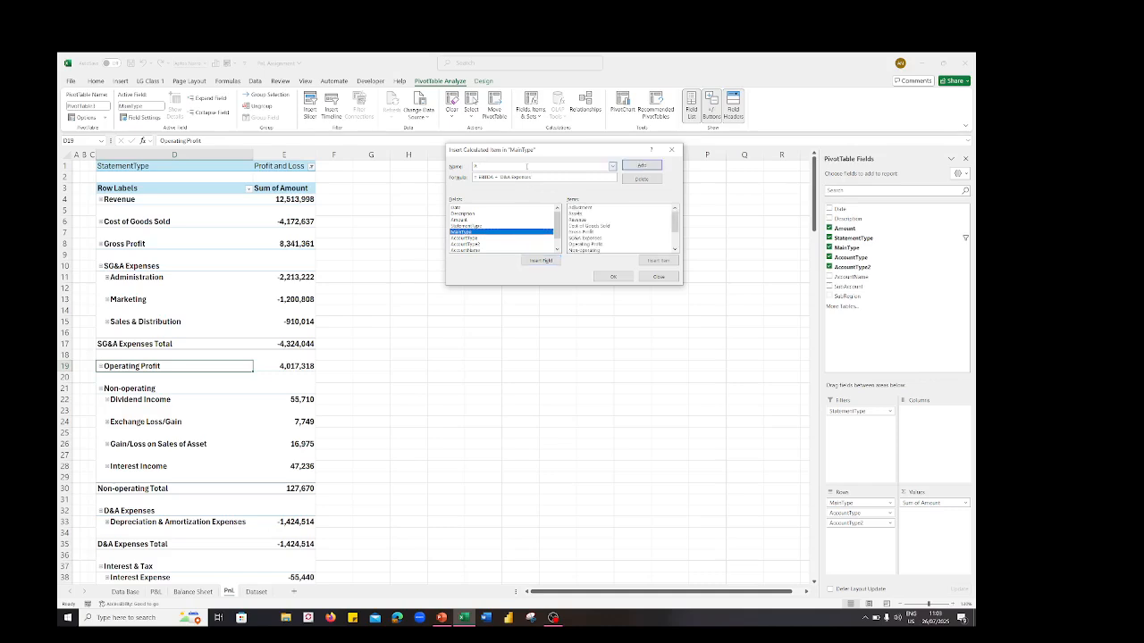
text(N)
key(BackSpace)
key(BackSpace)
key(BackSpace)
key(BackSpace)
key(BackSpace)
key(BackSpace)
key(BackSpace)
Step: Give Net Profit the formula PBIT + Interest & Tax, add the item and apply the calculated items to the PivotTable
scroll(616, 233, down, 2)
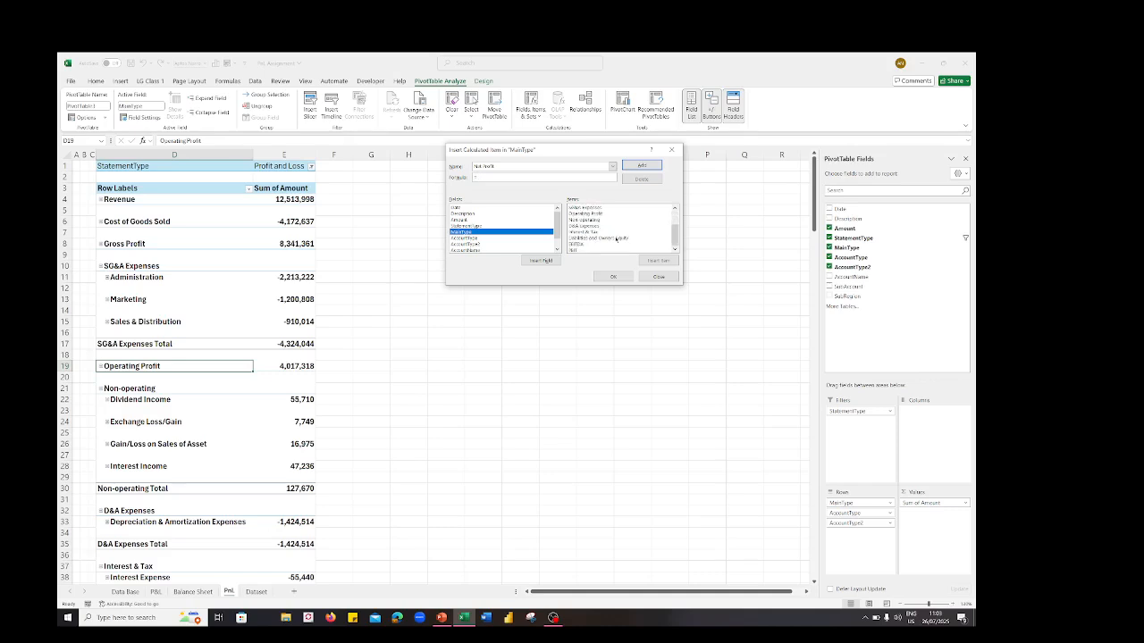
click(594, 249)
click(653, 260)
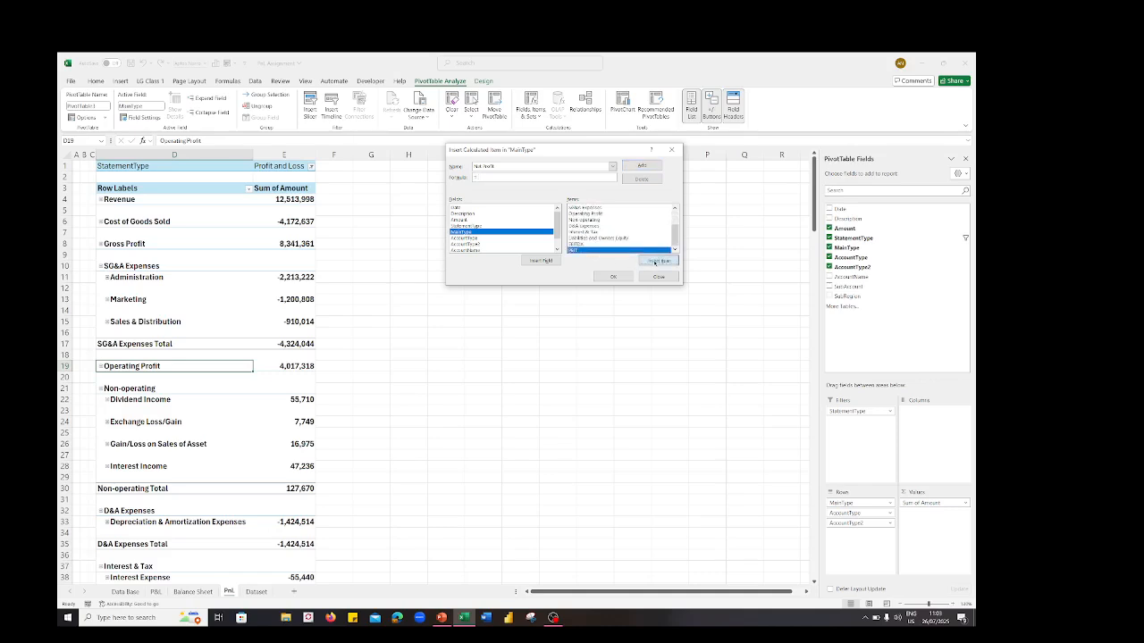
scroll(650, 252, up, 3)
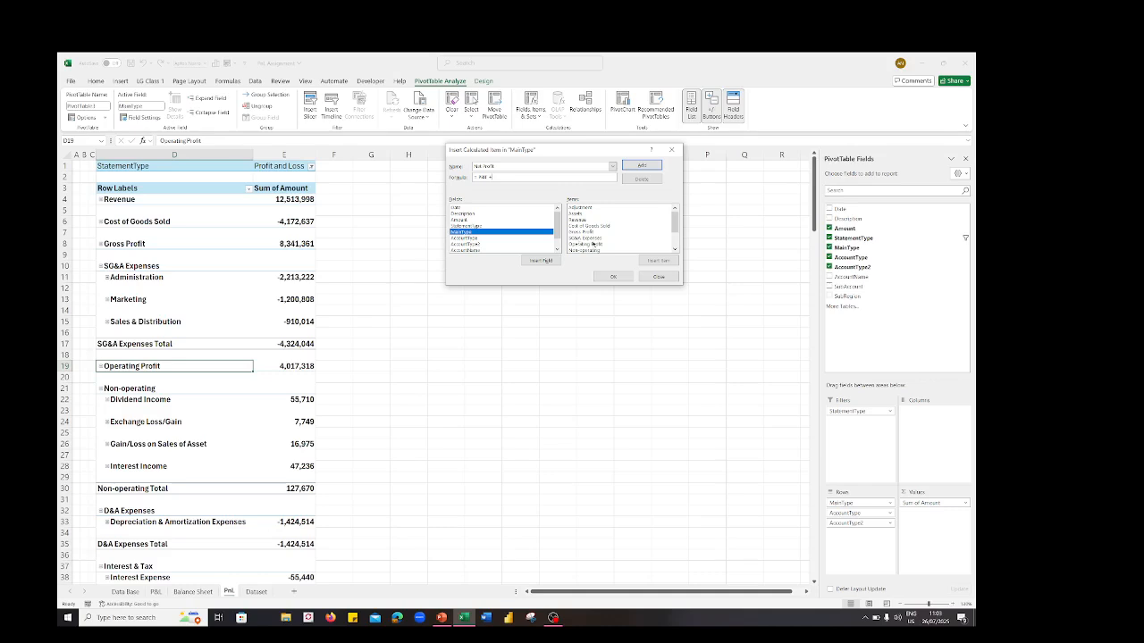
scroll(593, 243, down, 3)
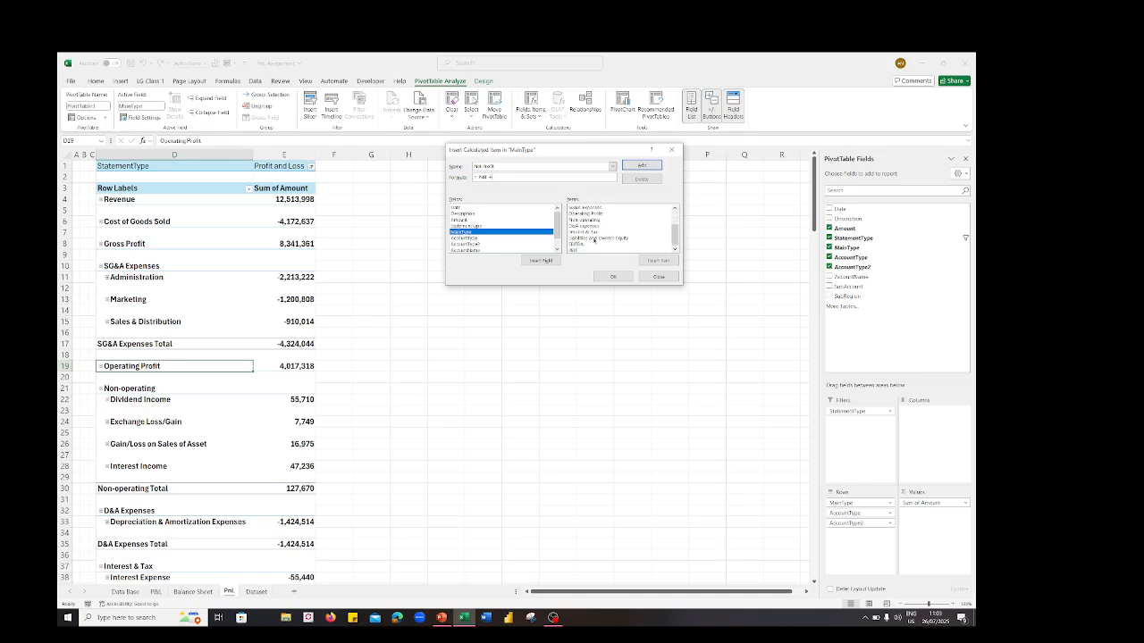
click(593, 232)
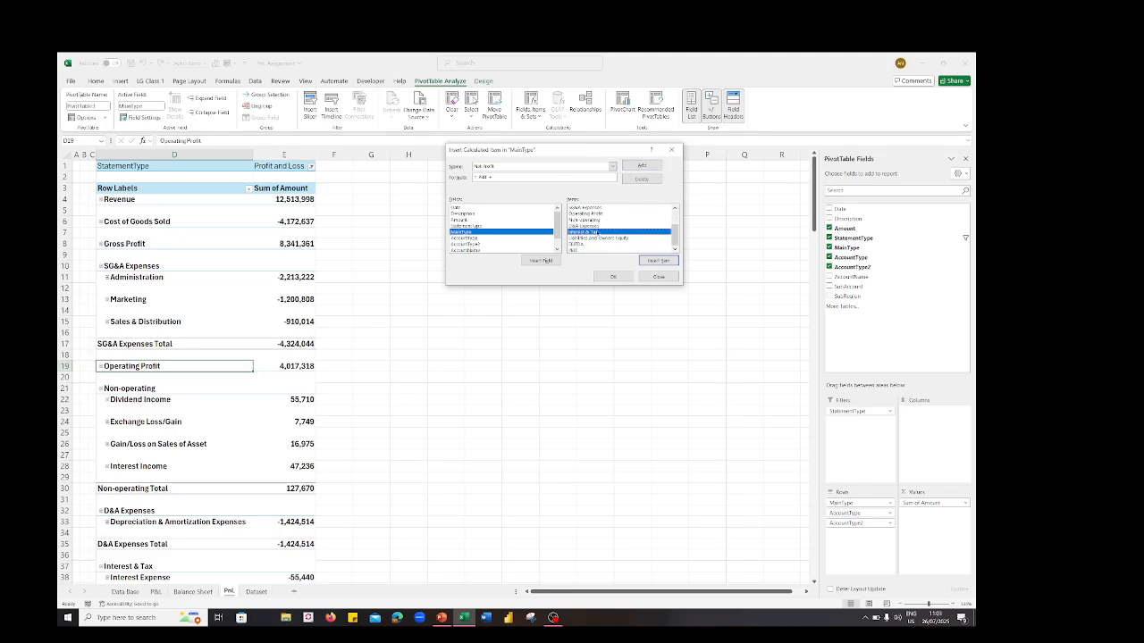
click(652, 261)
click(643, 166)
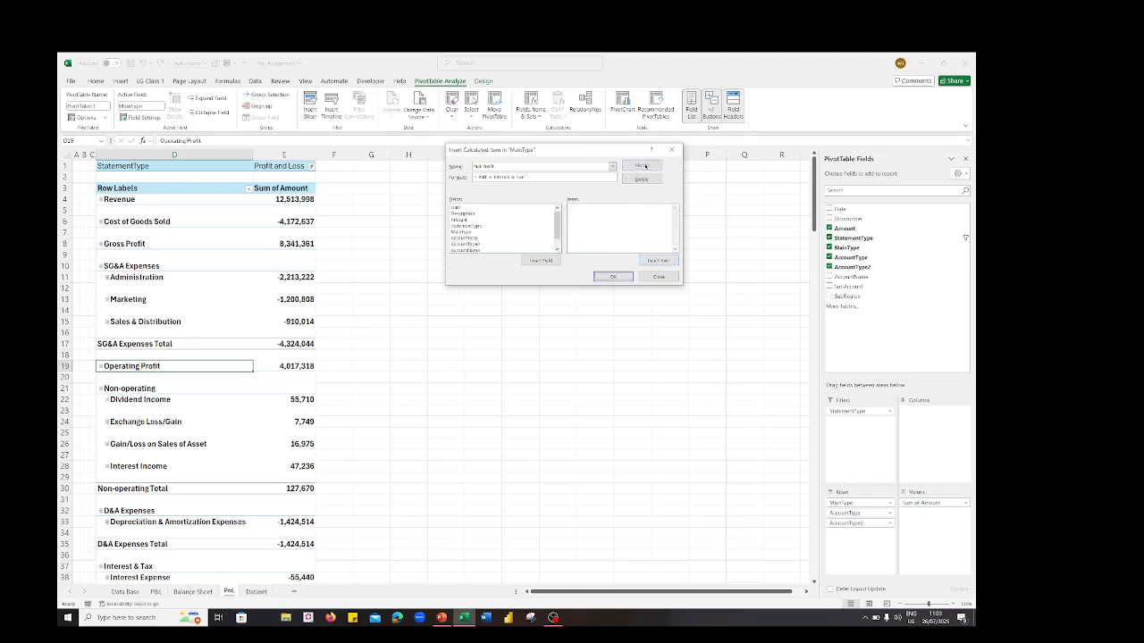
click(613, 277)
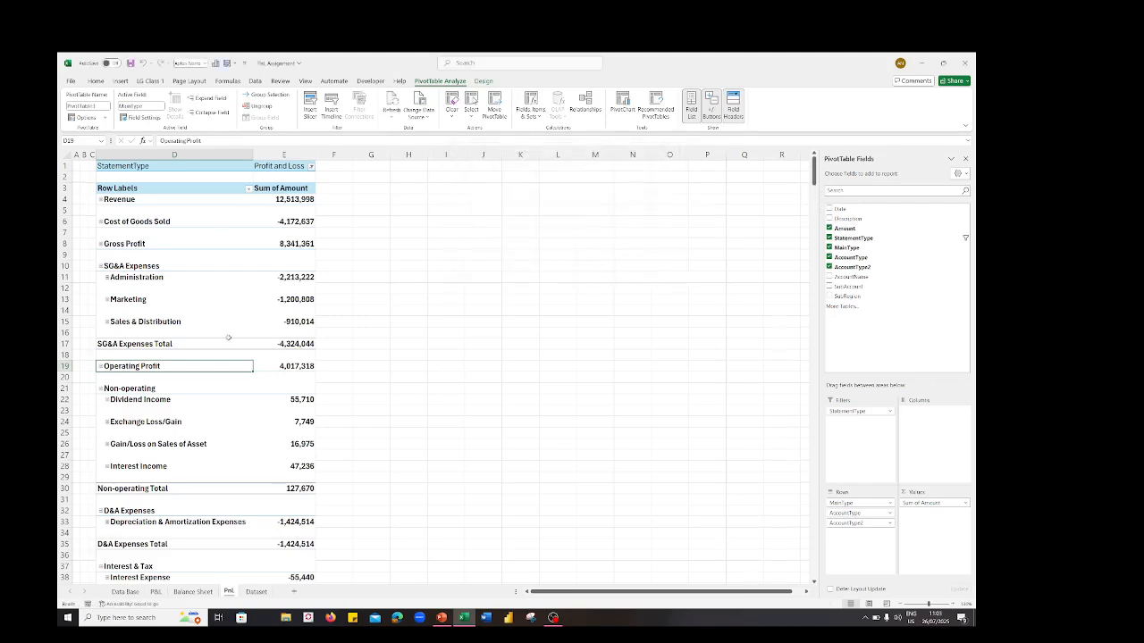
Step: Collapse the EBITDA and PBIT groups and move EBITDA between the Non-operating and D&A Expenses groups
scroll(228, 337, down, 5)
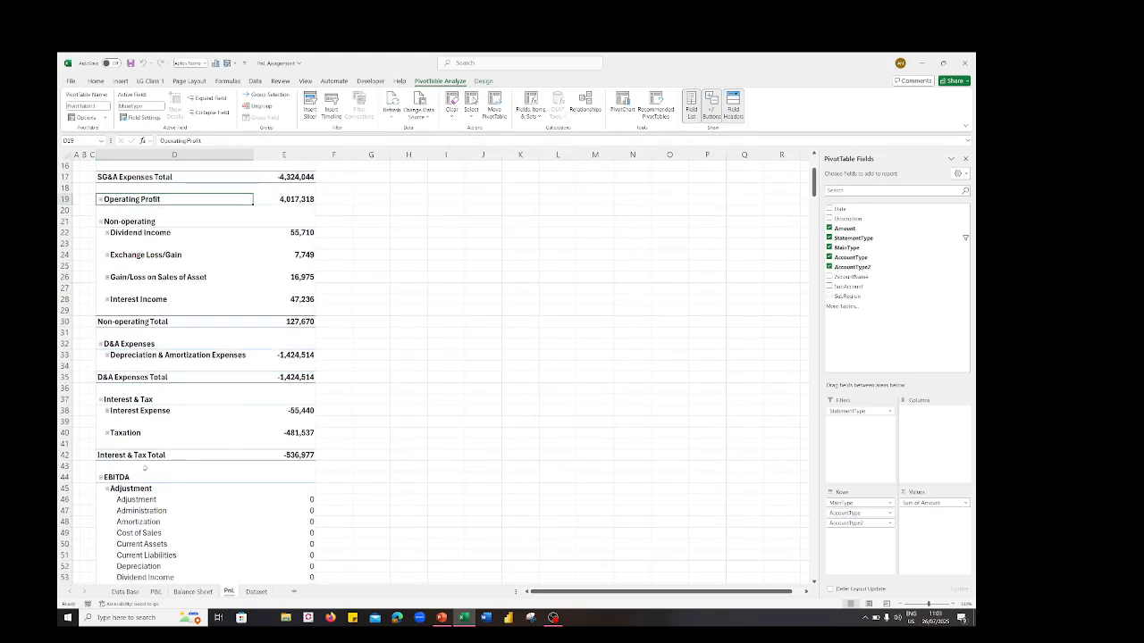
click(101, 477)
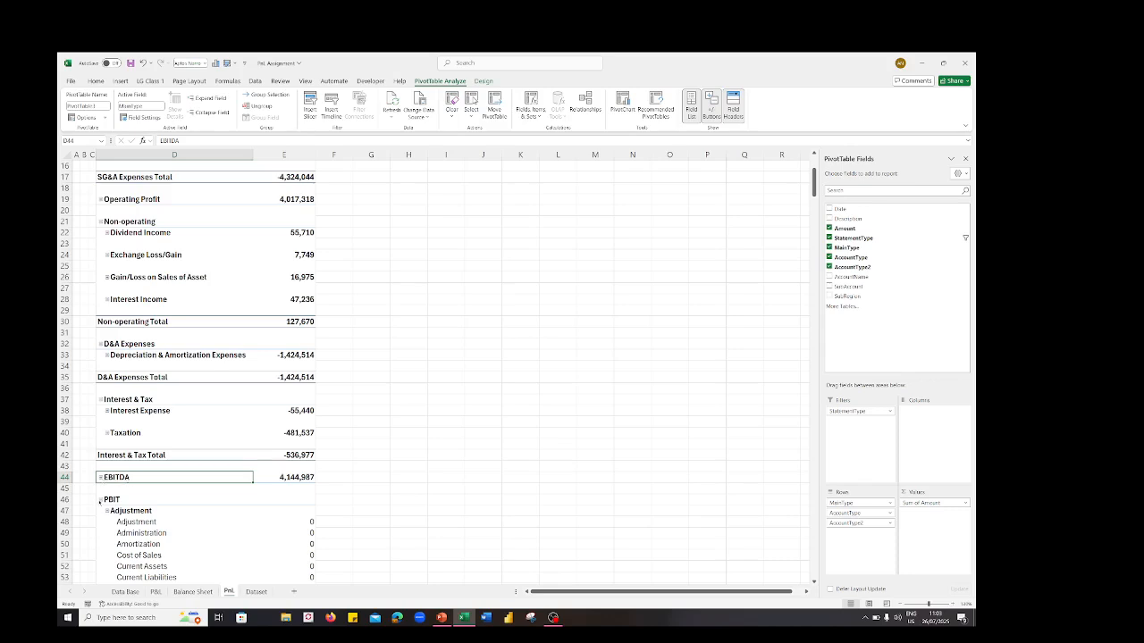
click(100, 501)
click(134, 477)
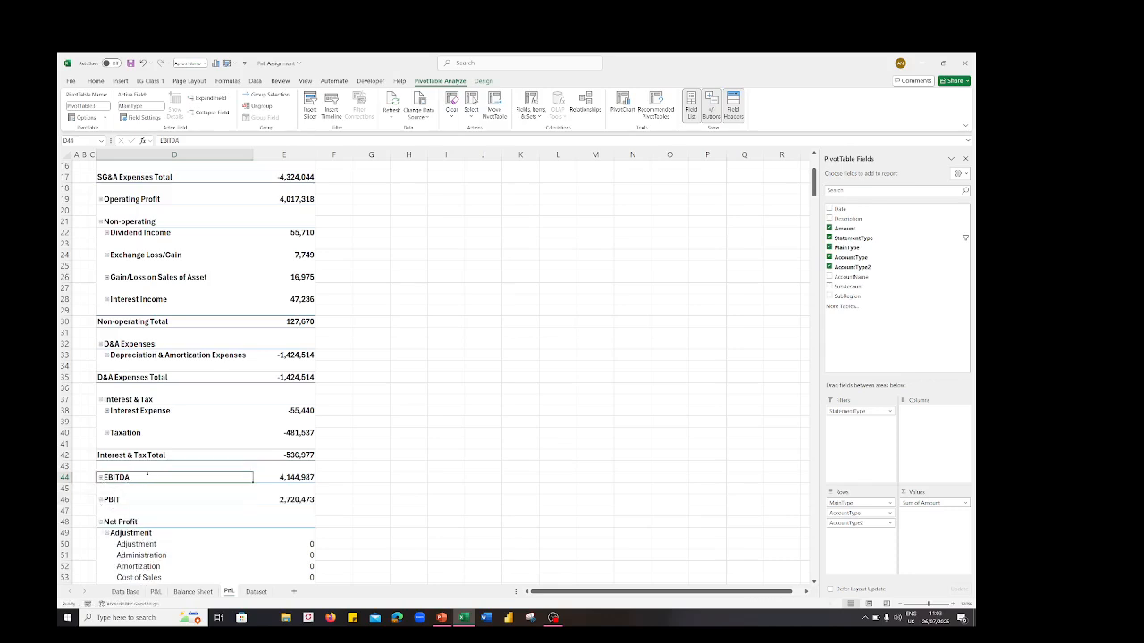
drag(148, 473, 170, 358)
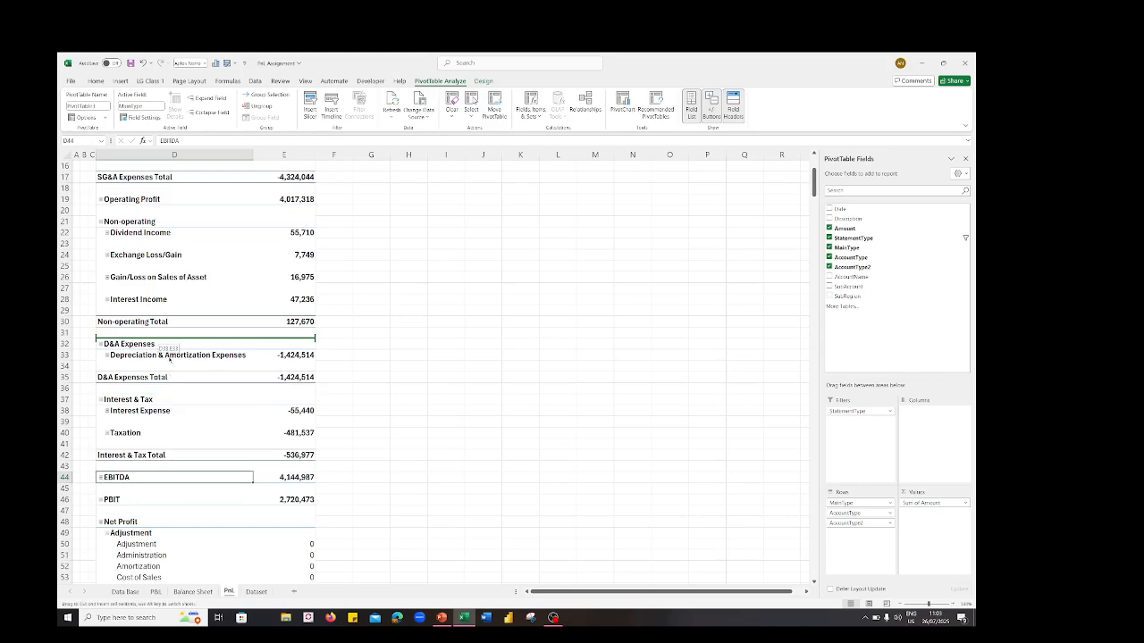
drag(170, 358, 168, 356)
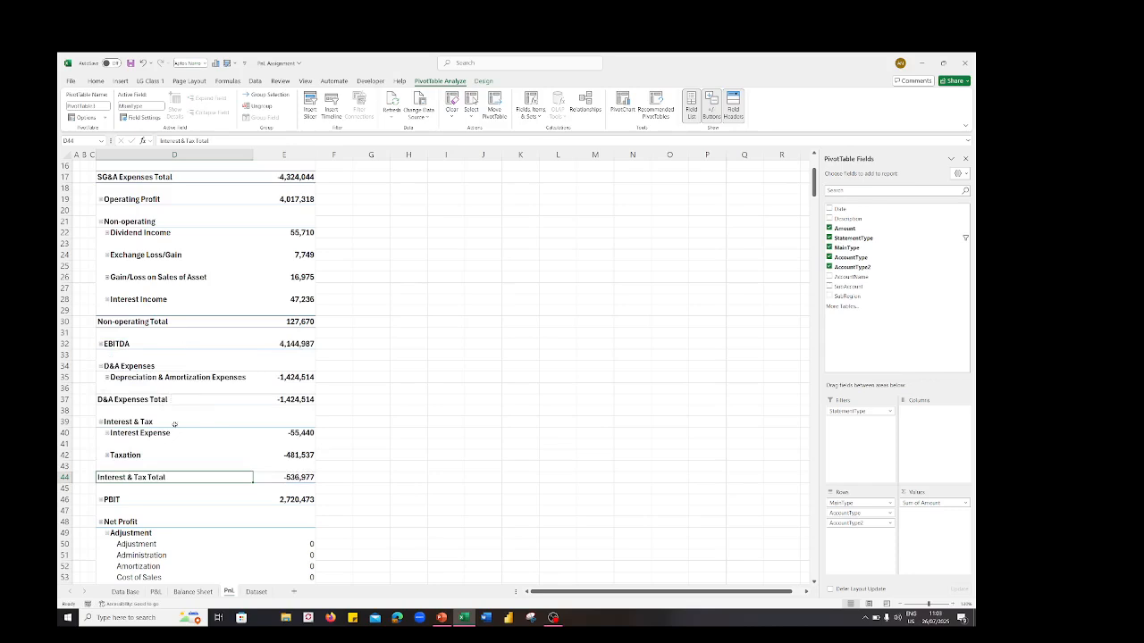
Step: Collapse the Net Profit group and move PBIT between the D&A Expenses and Interest & Tax groups
click(100, 522)
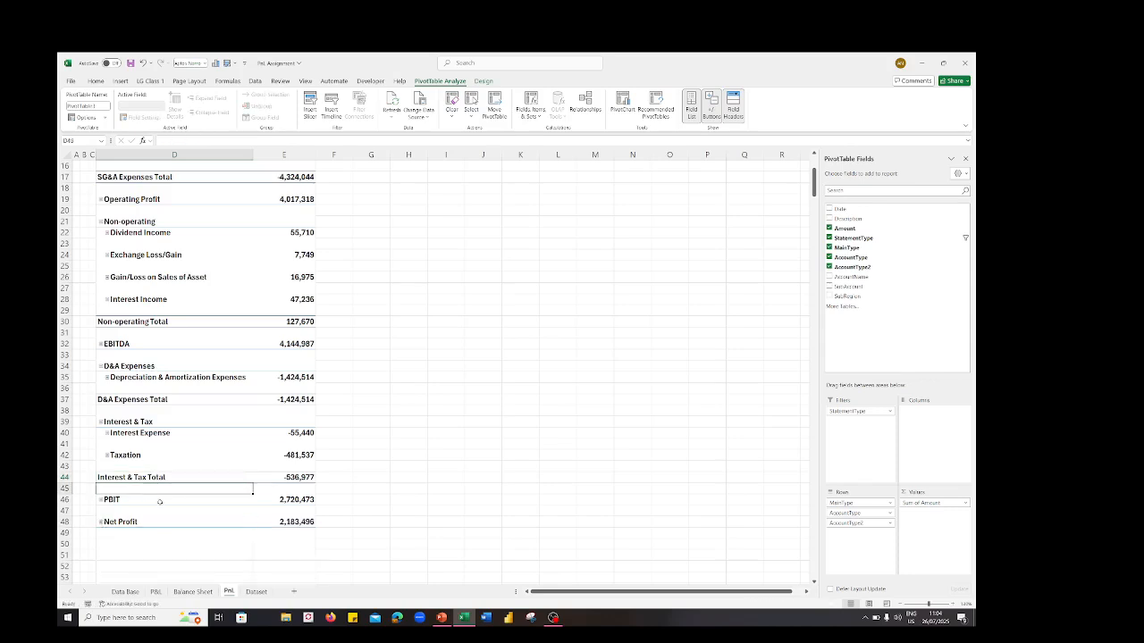
click(203, 503)
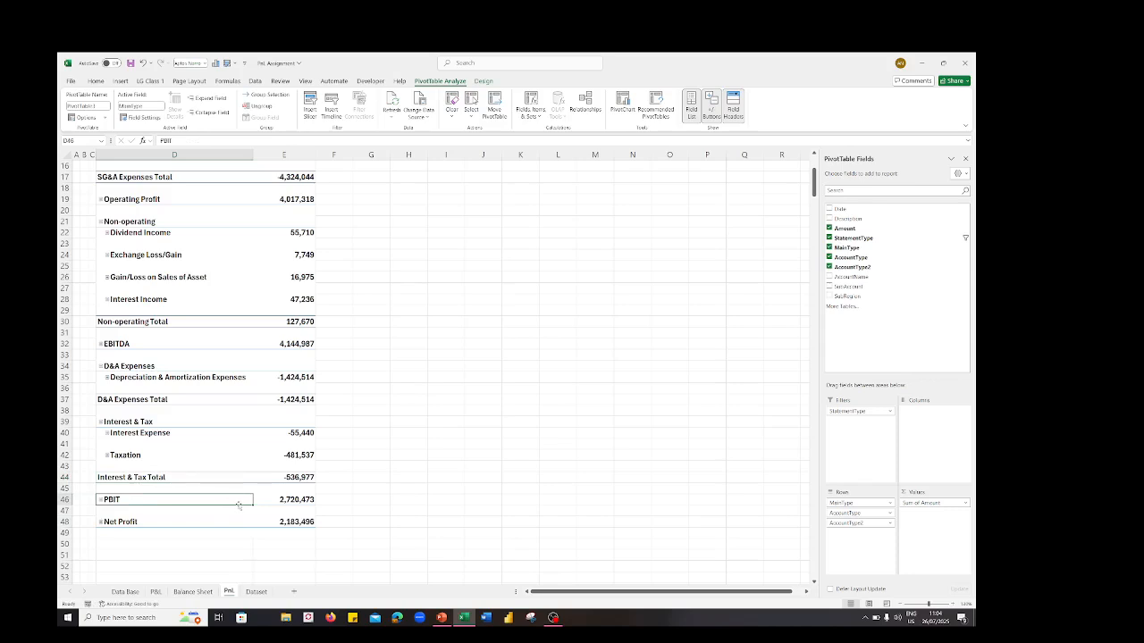
drag(242, 500, 236, 407)
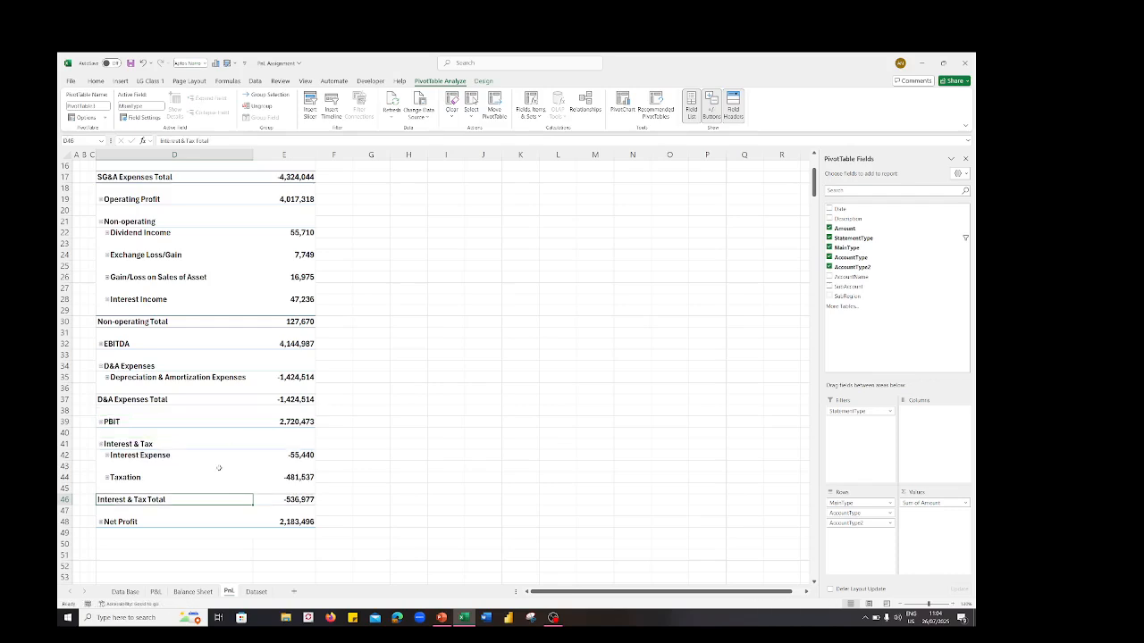
scroll(218, 467, down, 1)
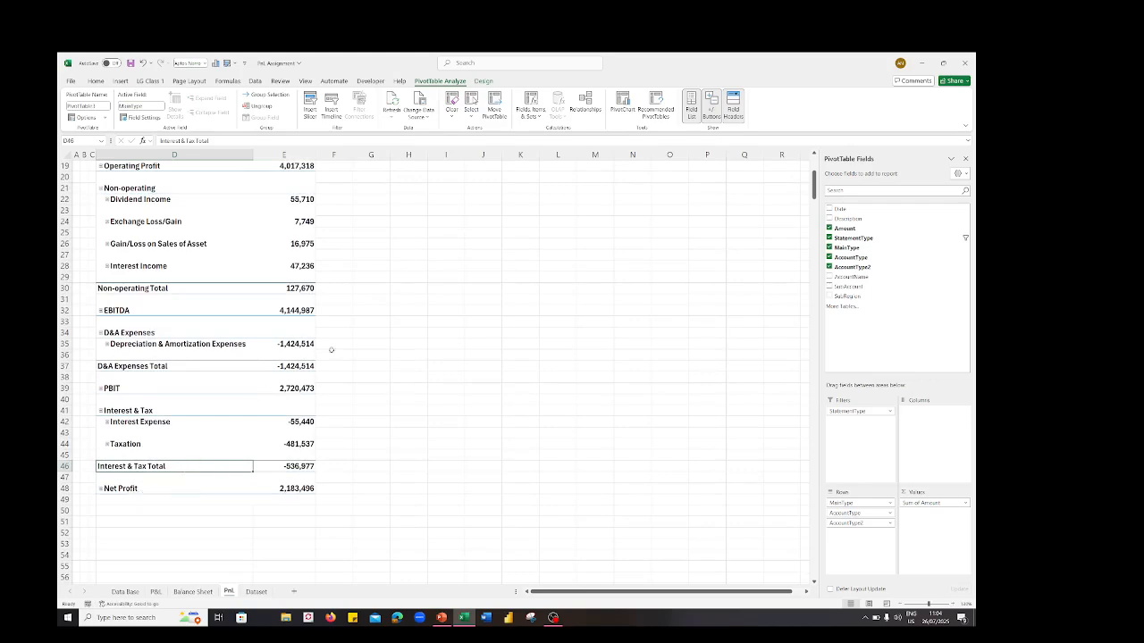
Step: Switch to the Assignment presentation in PowerPoint and review the slides explaining EBITDA and its formula
click(404, 345)
scroll(375, 312, up, 6)
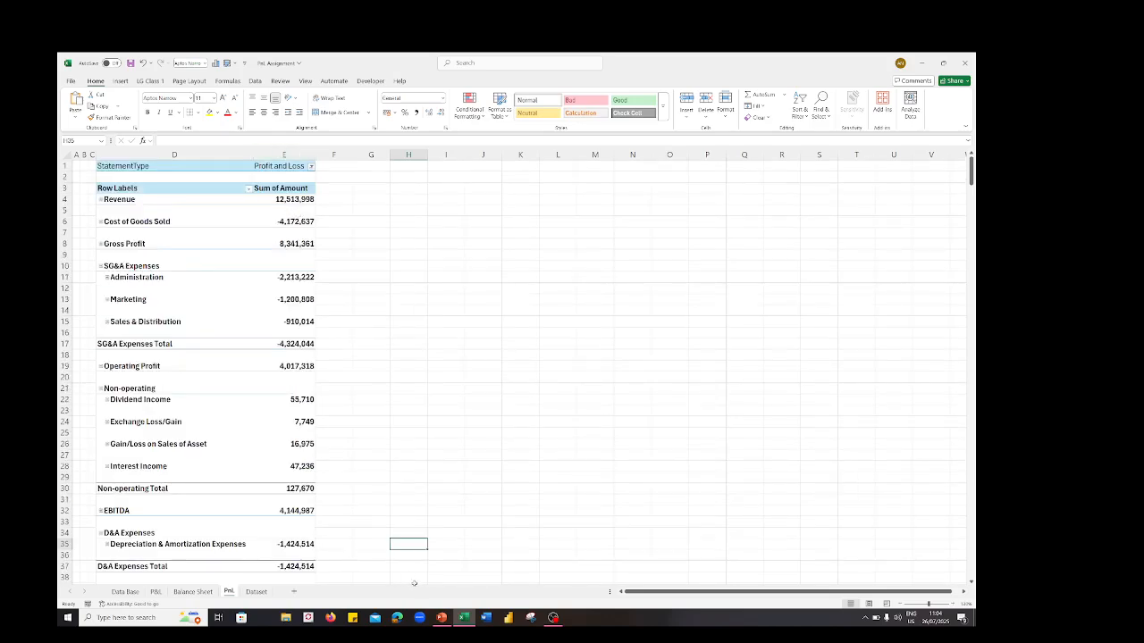
mouse_move(445, 619)
click(448, 577)
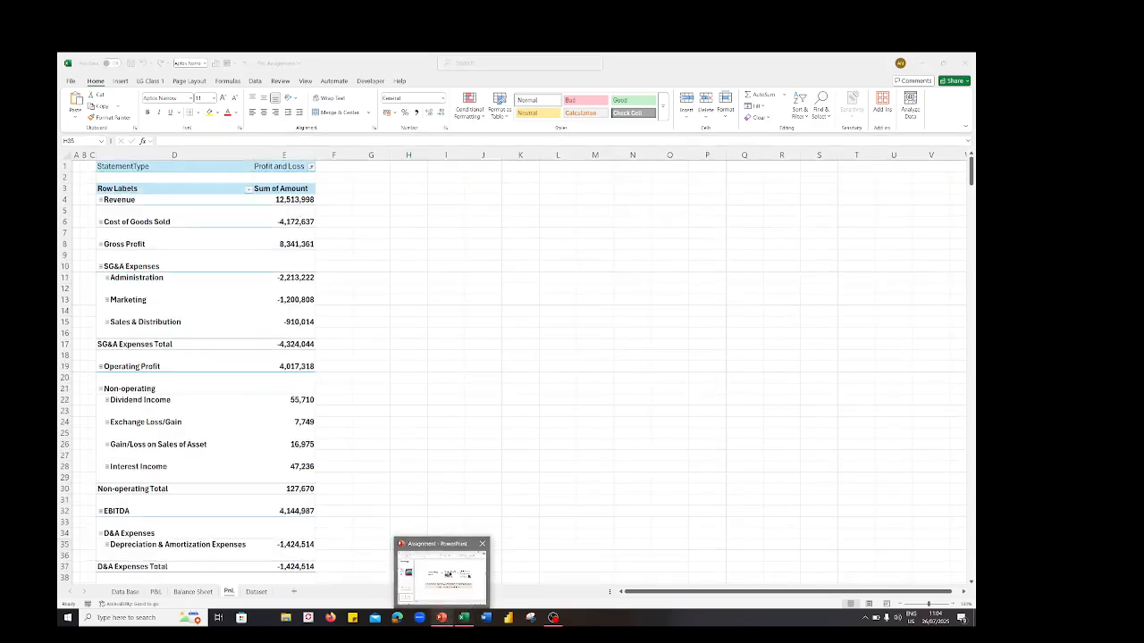
scroll(207, 498, down, 3)
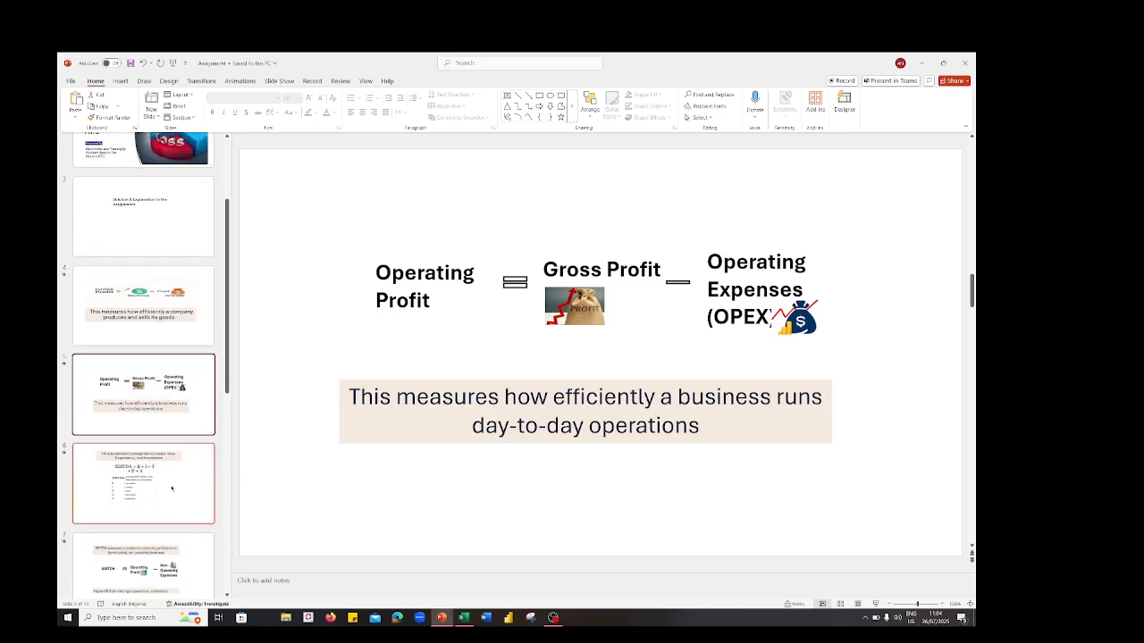
click(184, 511)
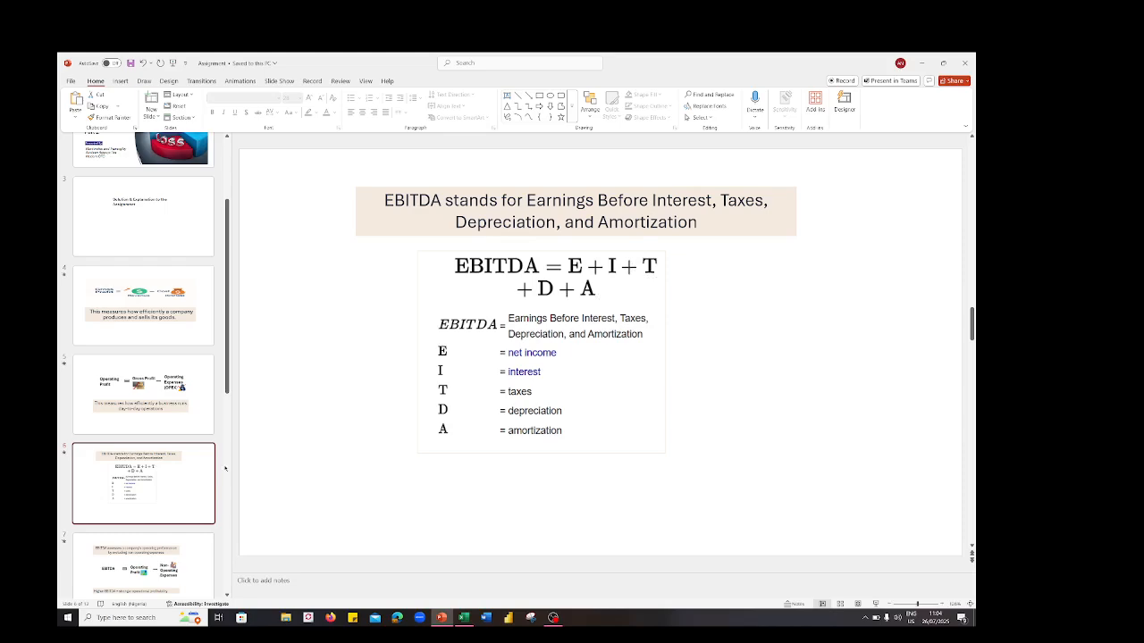
click(186, 554)
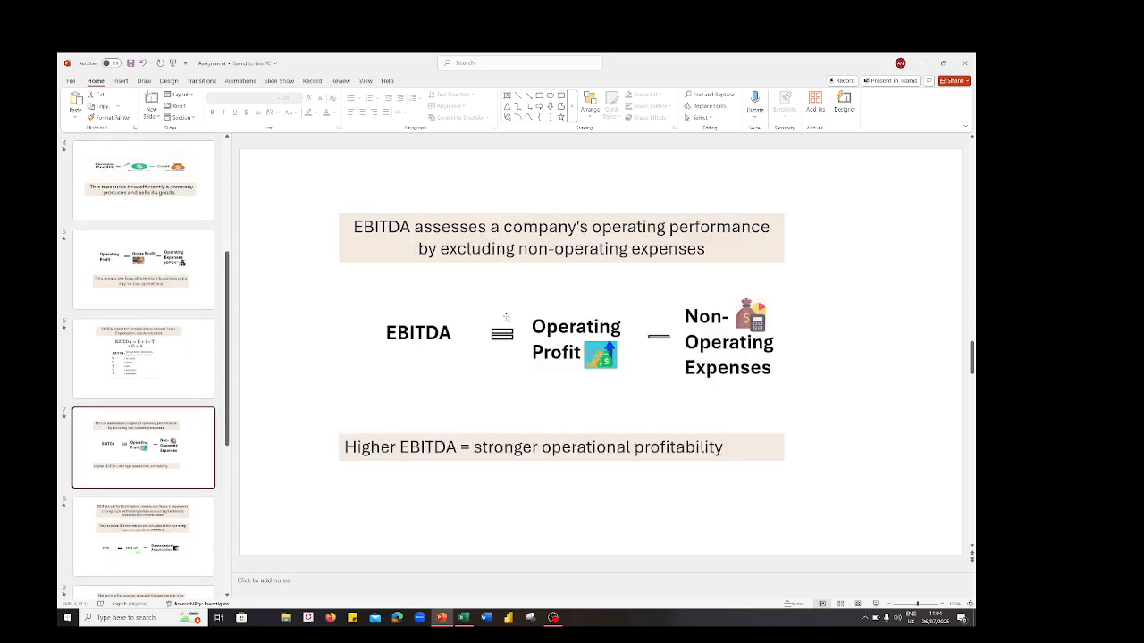
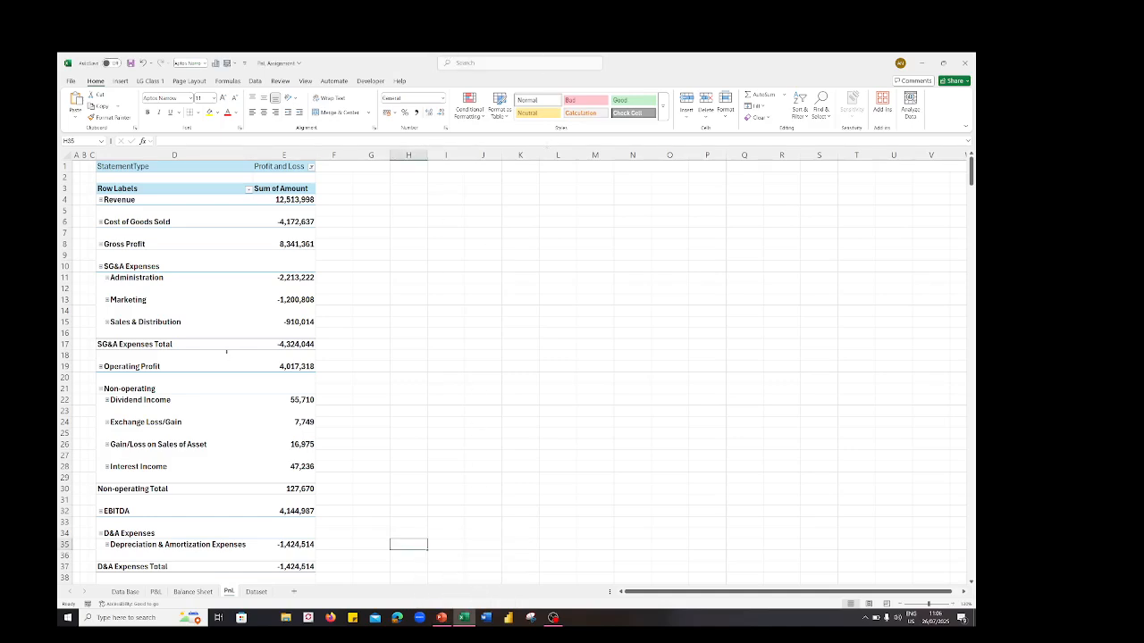
Step: Review the PnL PivotTable from Revenue through Interest & Tax and compare its look with the formatted P&L sheet
scroll(226, 351, down, 3)
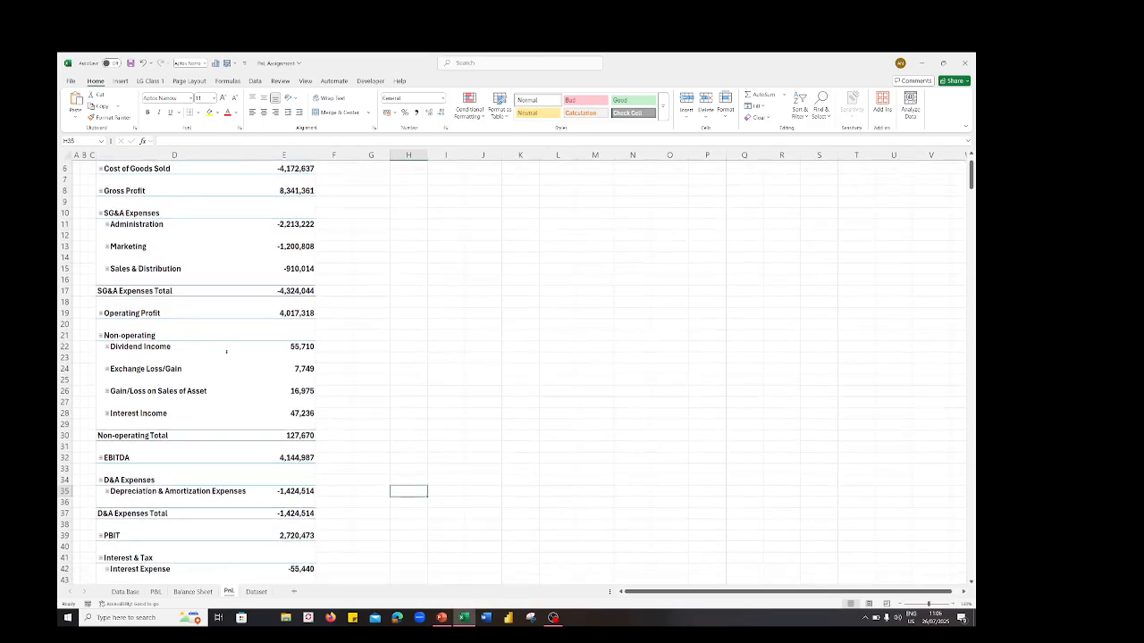
scroll(226, 352, up, 2)
scroll(226, 353, up, 1)
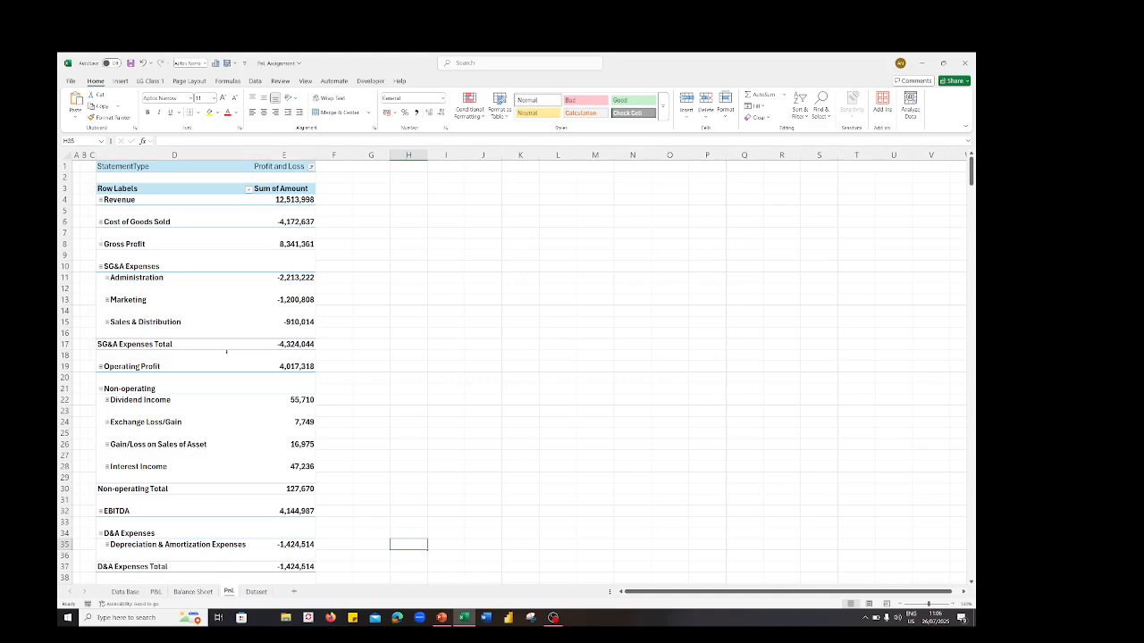
scroll(226, 351, down, 6)
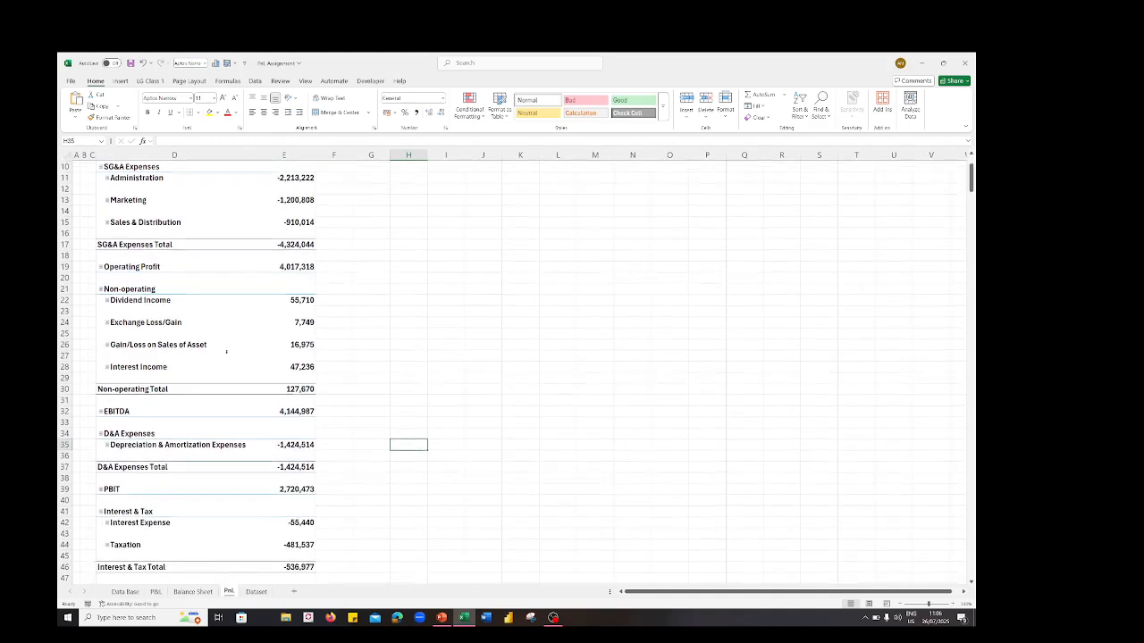
scroll(226, 351, up, 6)
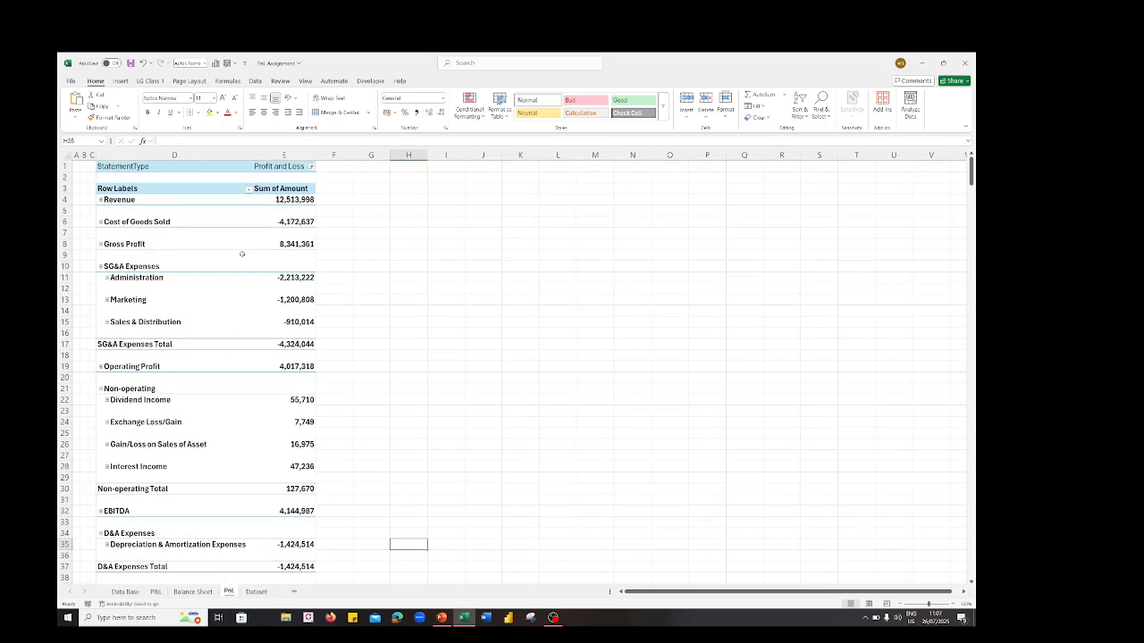
click(241, 255)
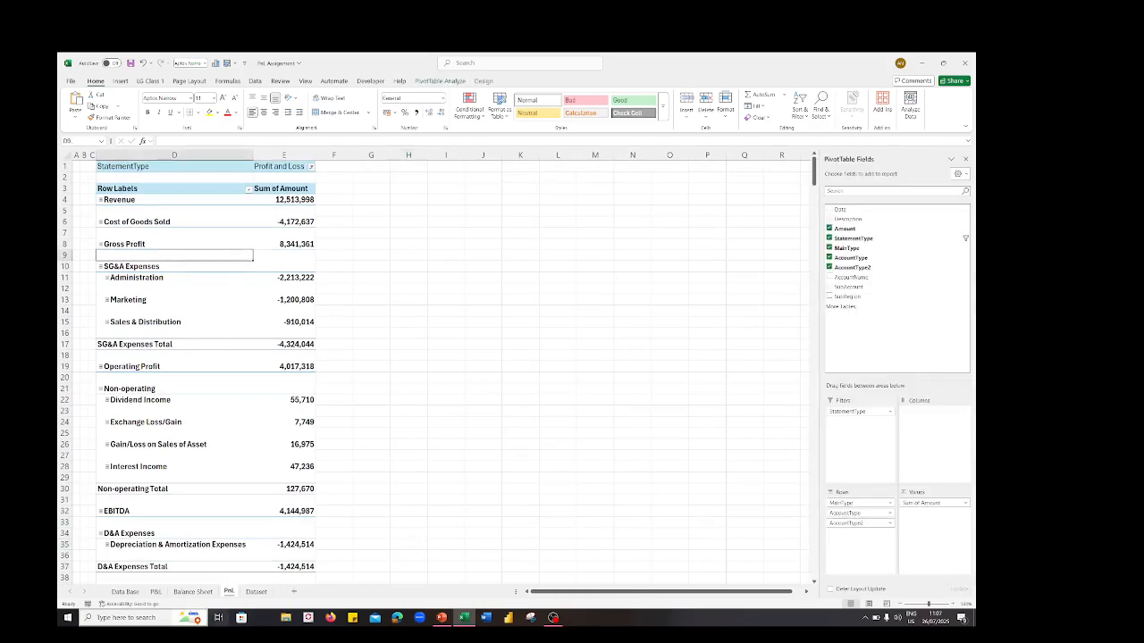
click(155, 591)
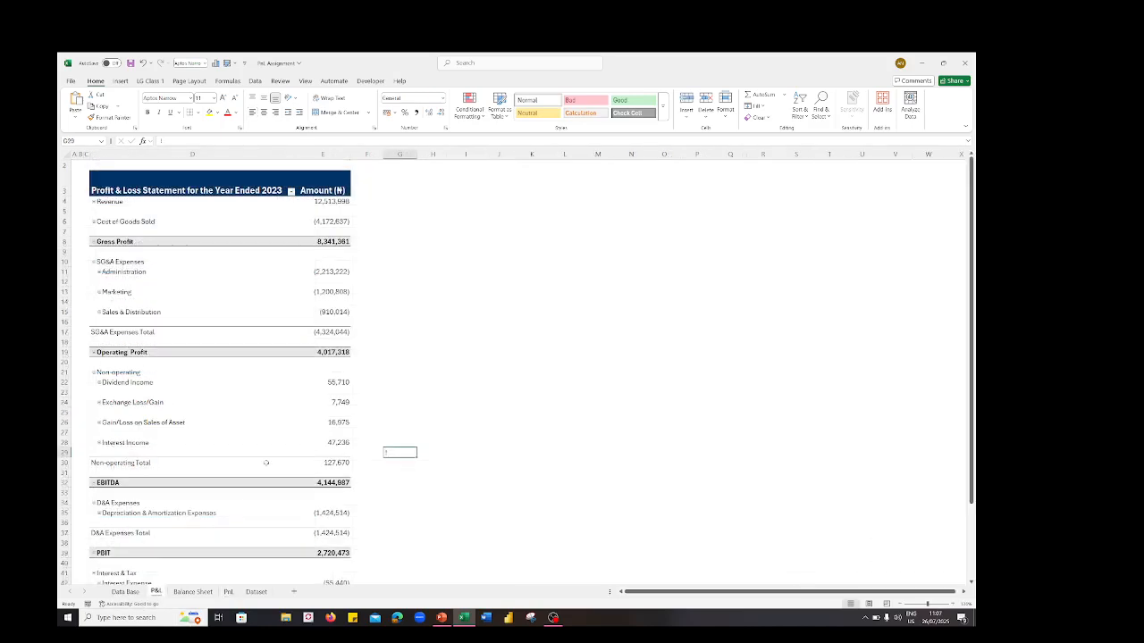
scroll(265, 463, down, 4)
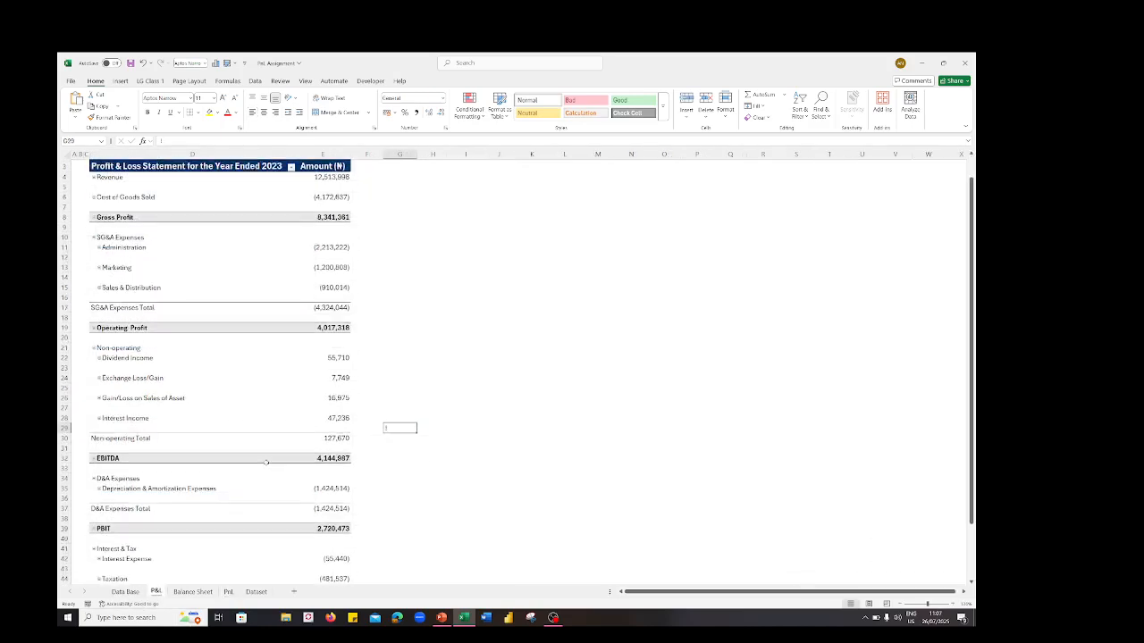
click(229, 592)
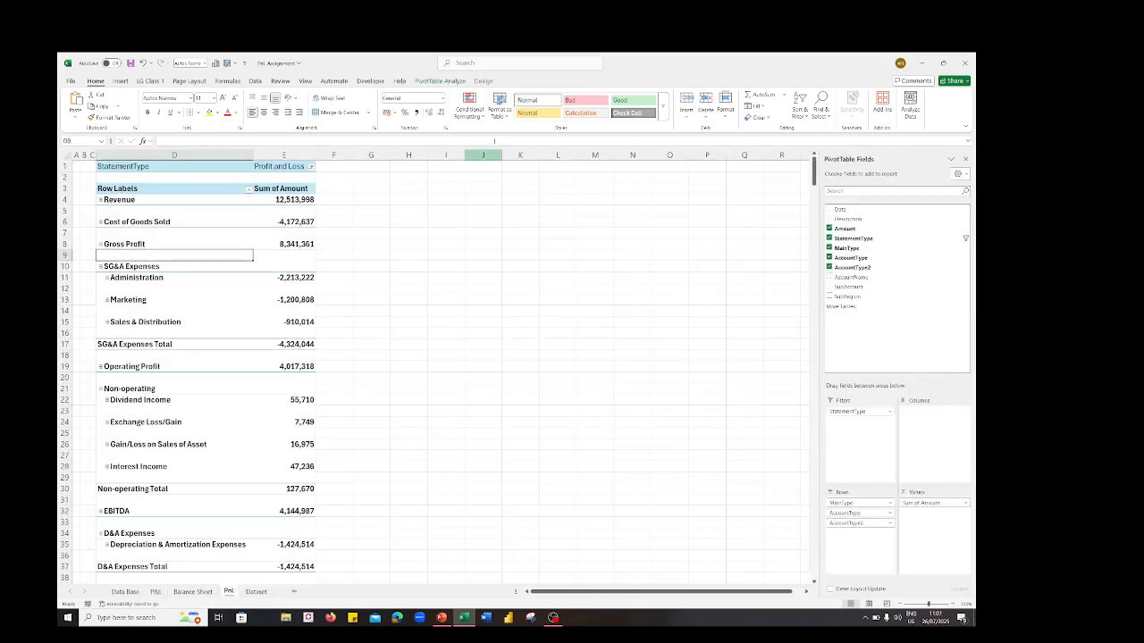
Step: Duplicate the second PivotTable style in the first row of the Light group as a base for a custom style
click(483, 81)
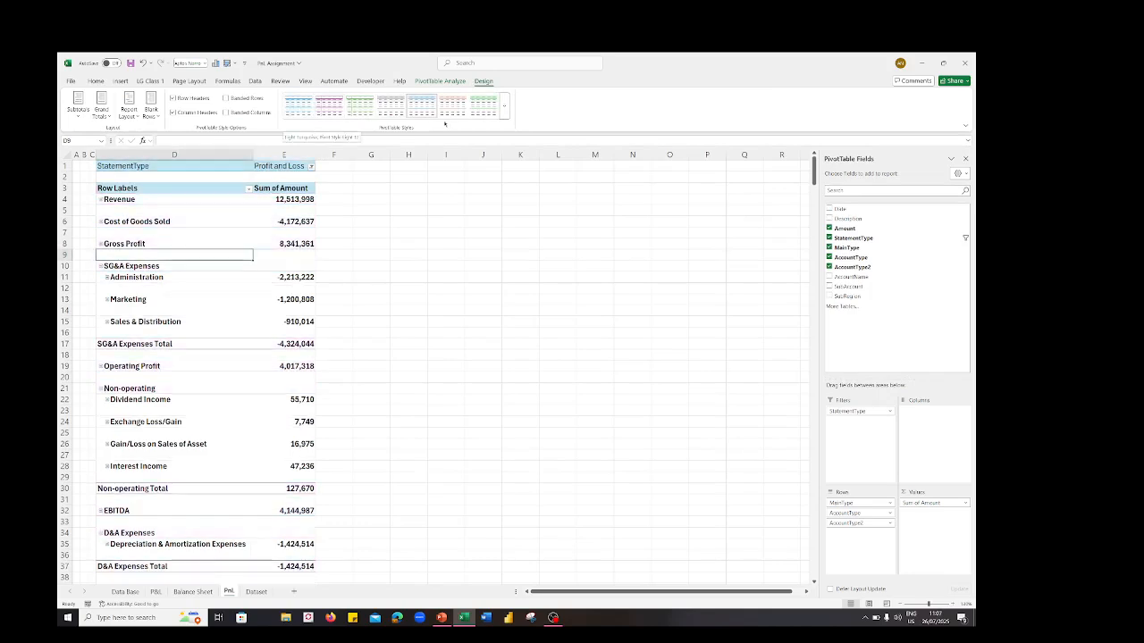
click(505, 111)
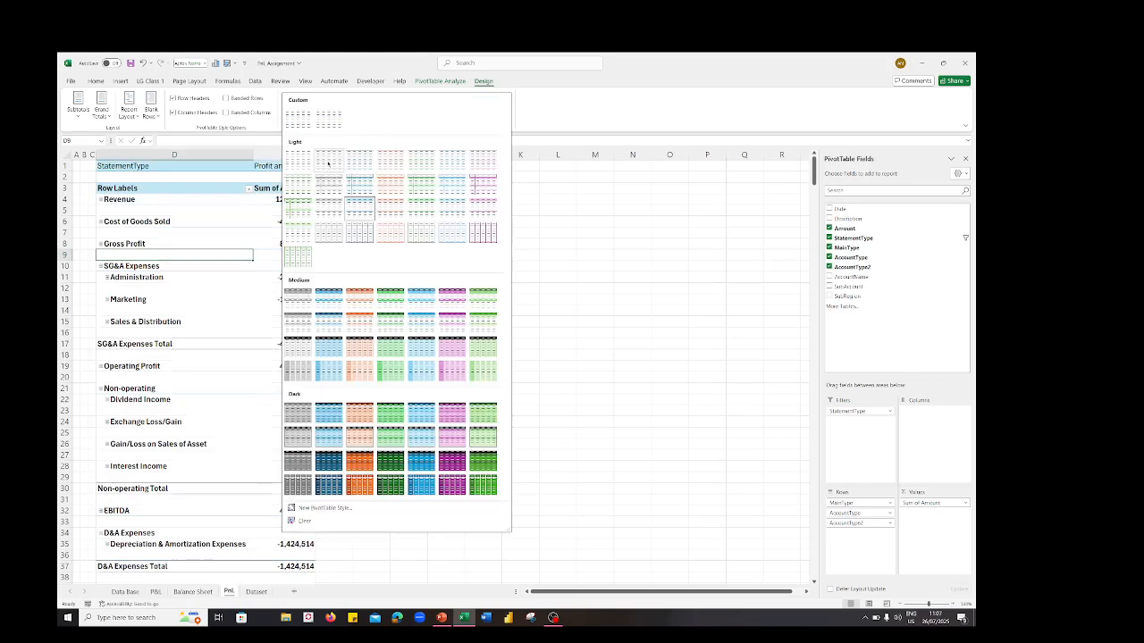
right_click(328, 163)
click(356, 207)
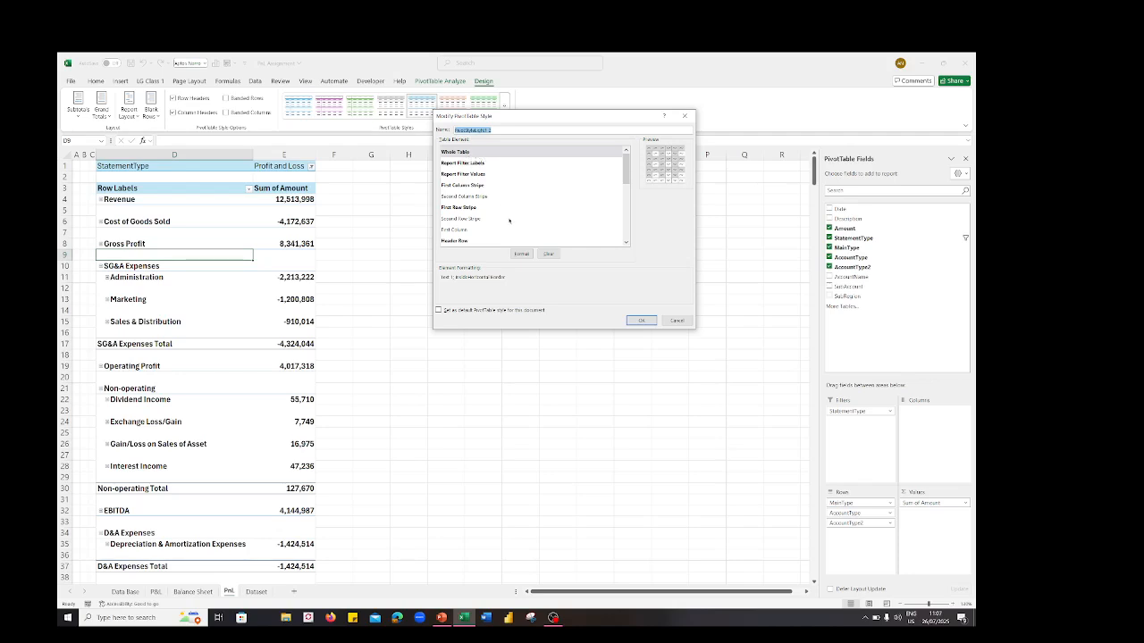
Step: Clear the style formatting of Whole Table, Report Filter Labels, Report Filter Values, First Column Stripe and First Row Stripe
click(497, 163)
click(548, 254)
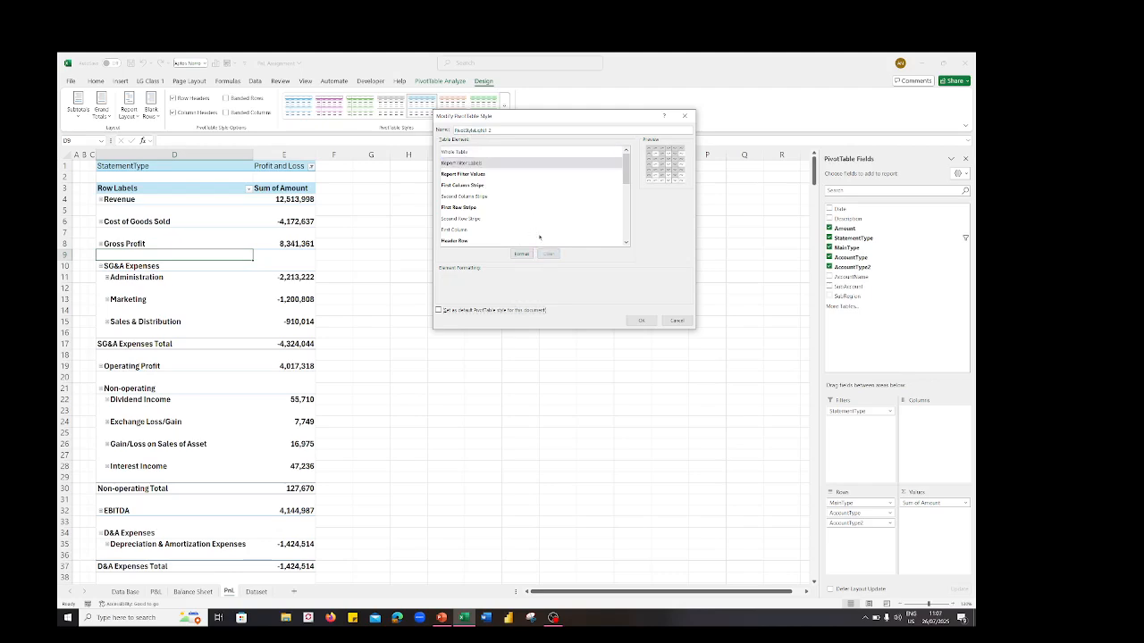
click(486, 174)
click(548, 254)
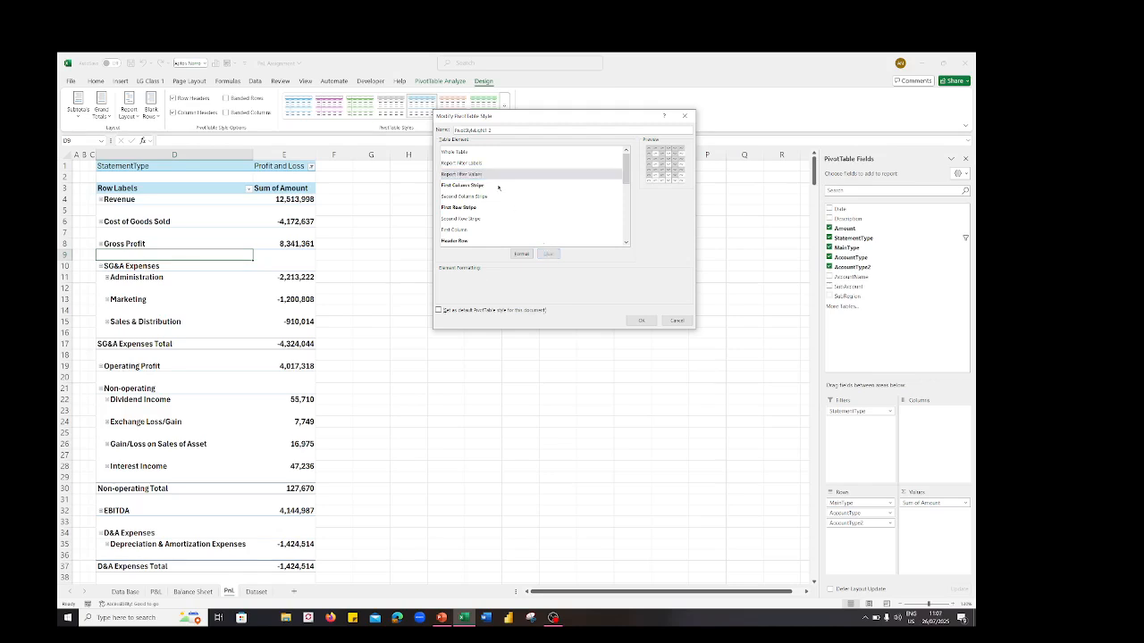
click(480, 185)
click(548, 253)
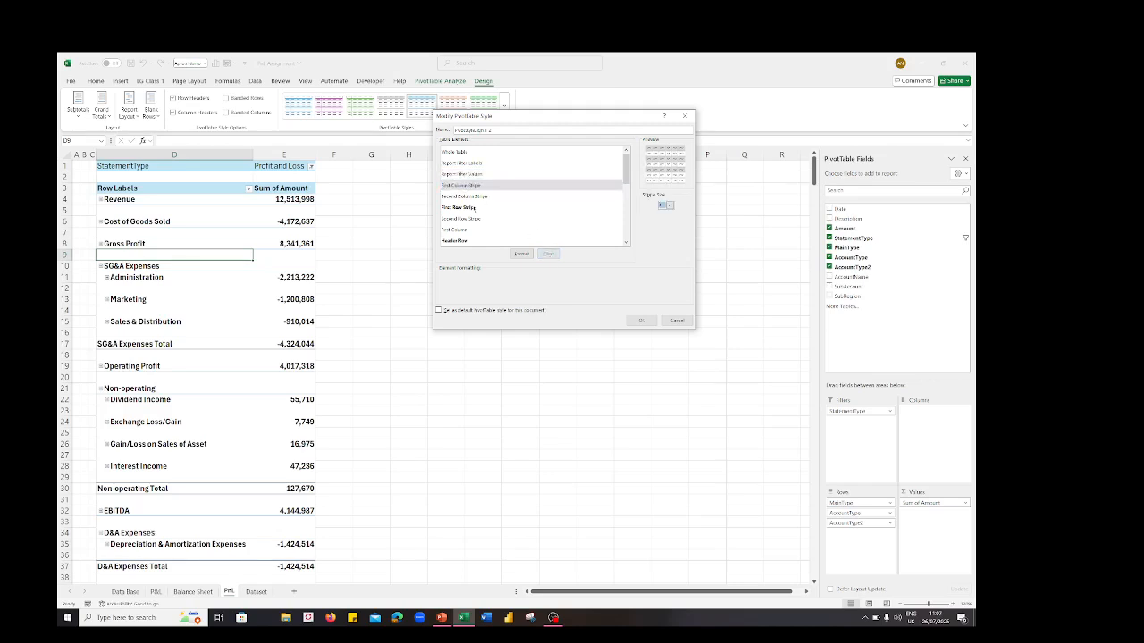
click(472, 207)
click(548, 254)
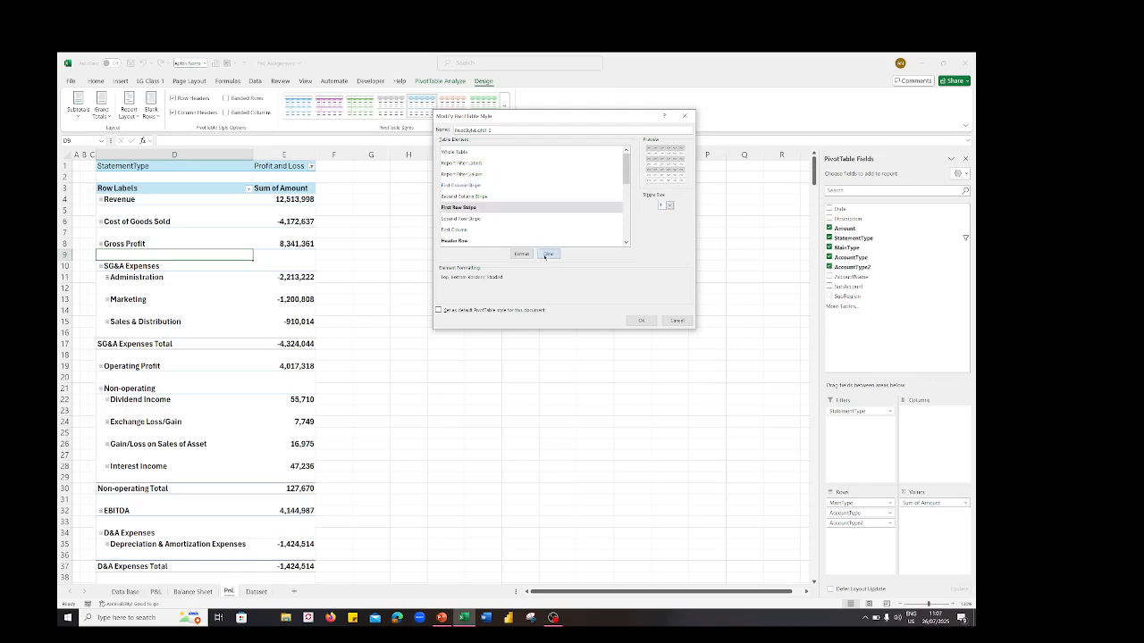
Step: Clear the formatting of the Header Row, Subtotal Row 1 and Subtotal Row 2 elements in the duplicated style
click(458, 241)
click(548, 254)
scroll(539, 232, down, 2)
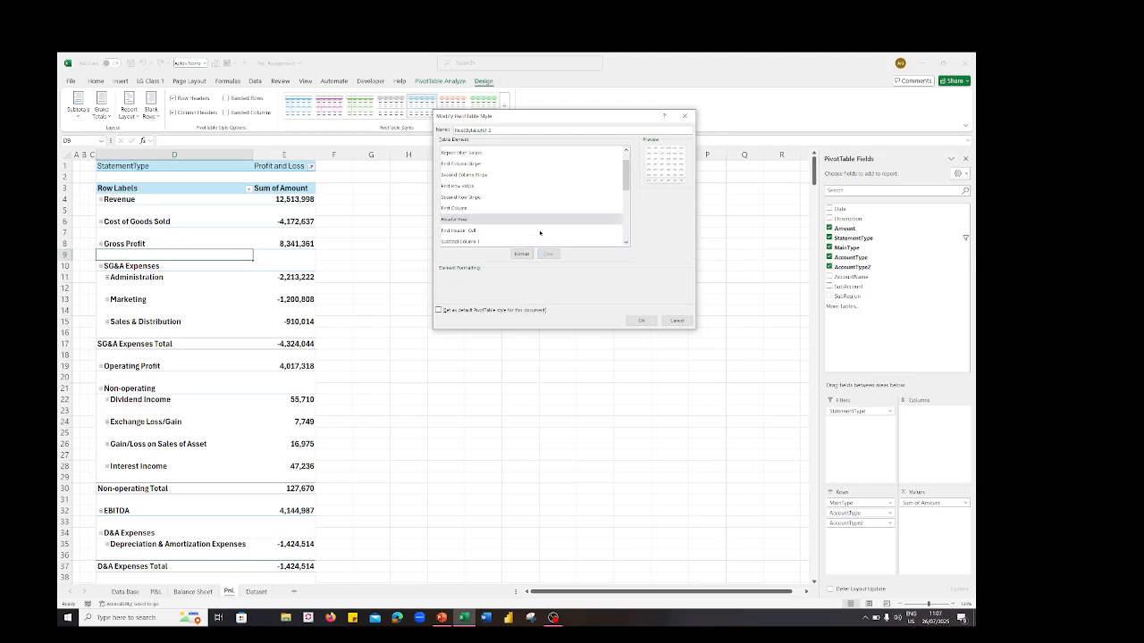
scroll(510, 228, down, 2)
click(474, 177)
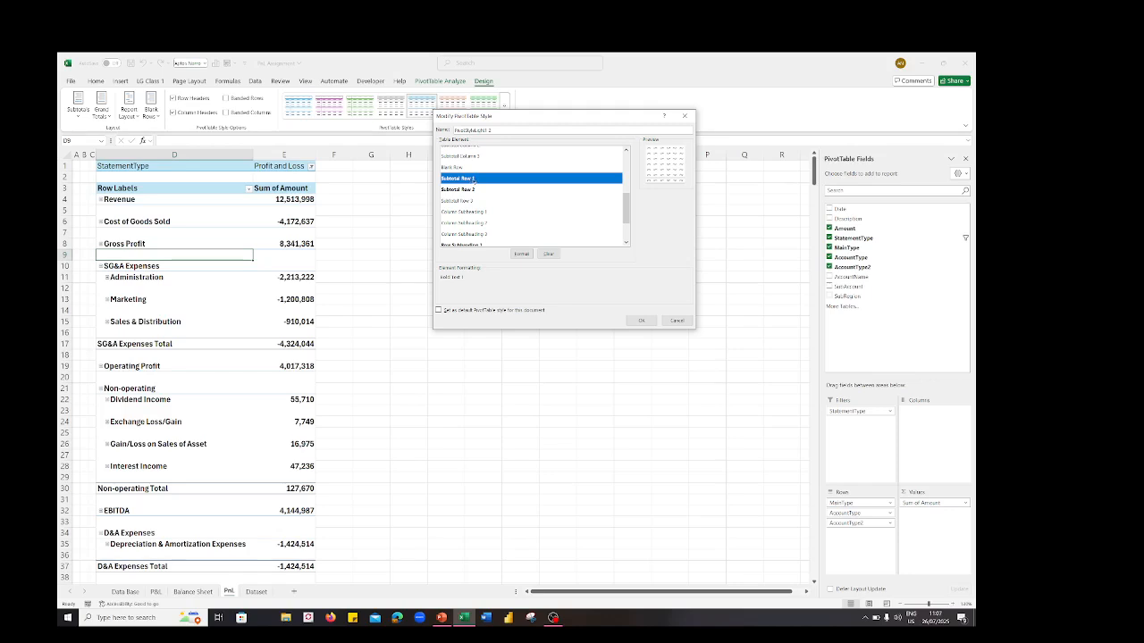
click(548, 254)
click(460, 189)
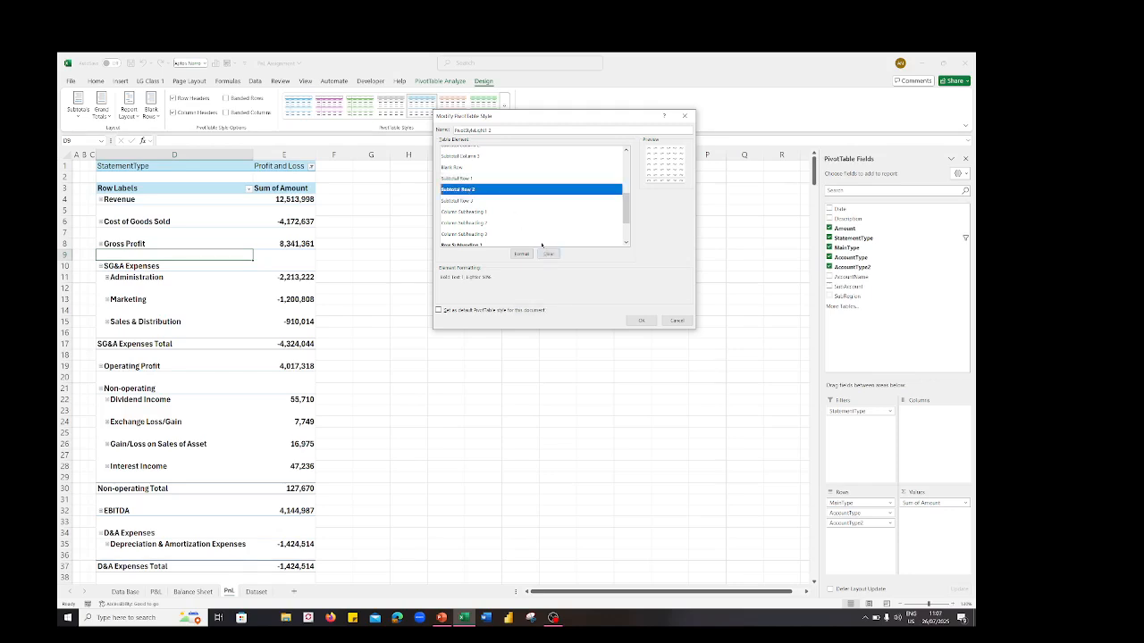
click(548, 255)
Step: Clear the formatting of the Row Subheading 1, Row Subheading 2 and Grand Total Row elements in the duplicated style
scroll(501, 214, down, 2)
click(471, 196)
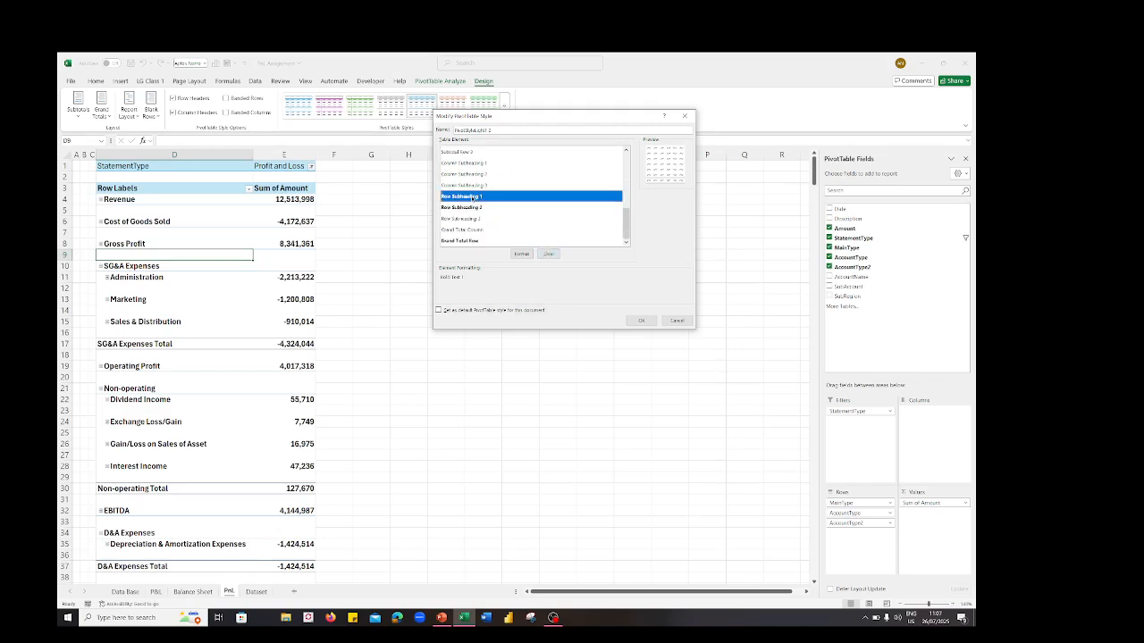
click(548, 255)
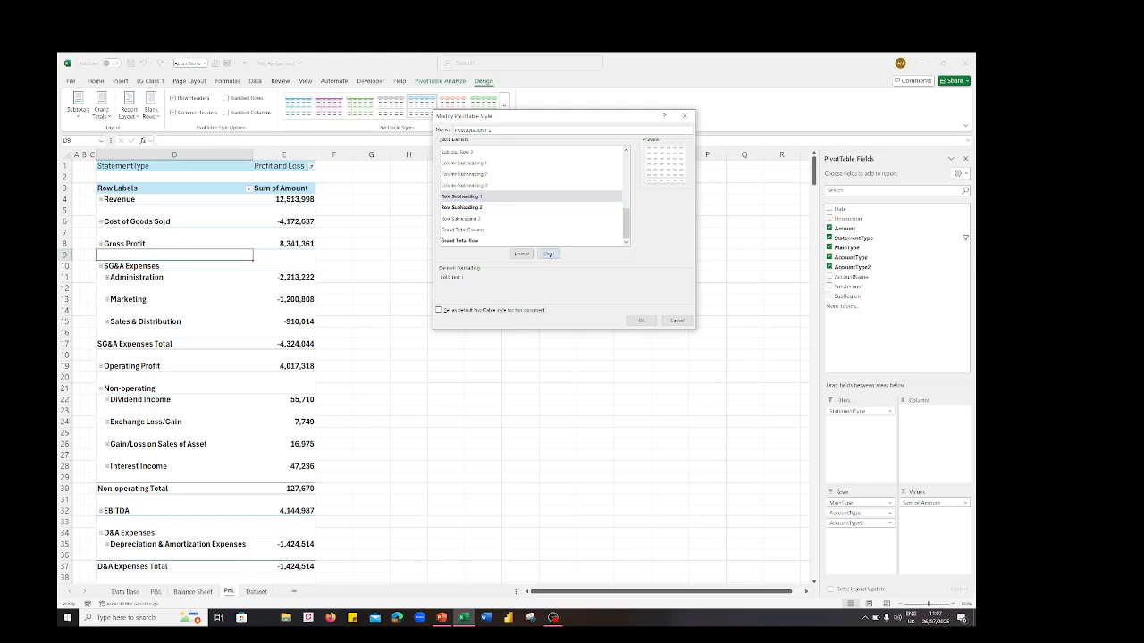
click(472, 207)
click(548, 255)
click(471, 241)
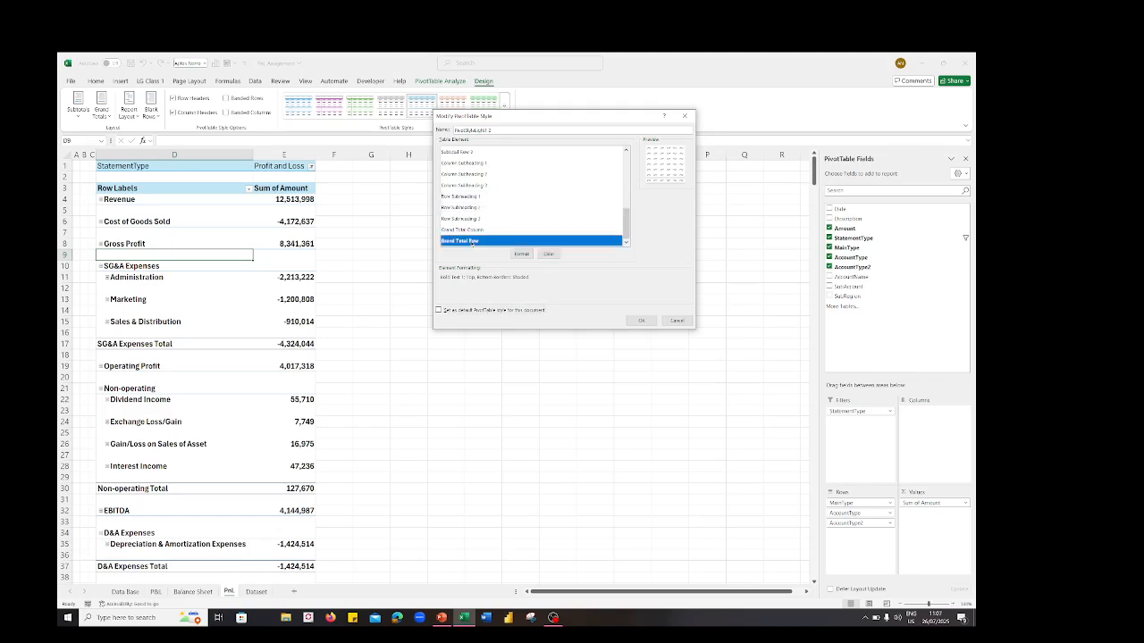
click(544, 253)
Step: Save the cleared custom style under the name Bala and apply it to the Profit and Loss PivotTable
scroll(530, 217, up, 6)
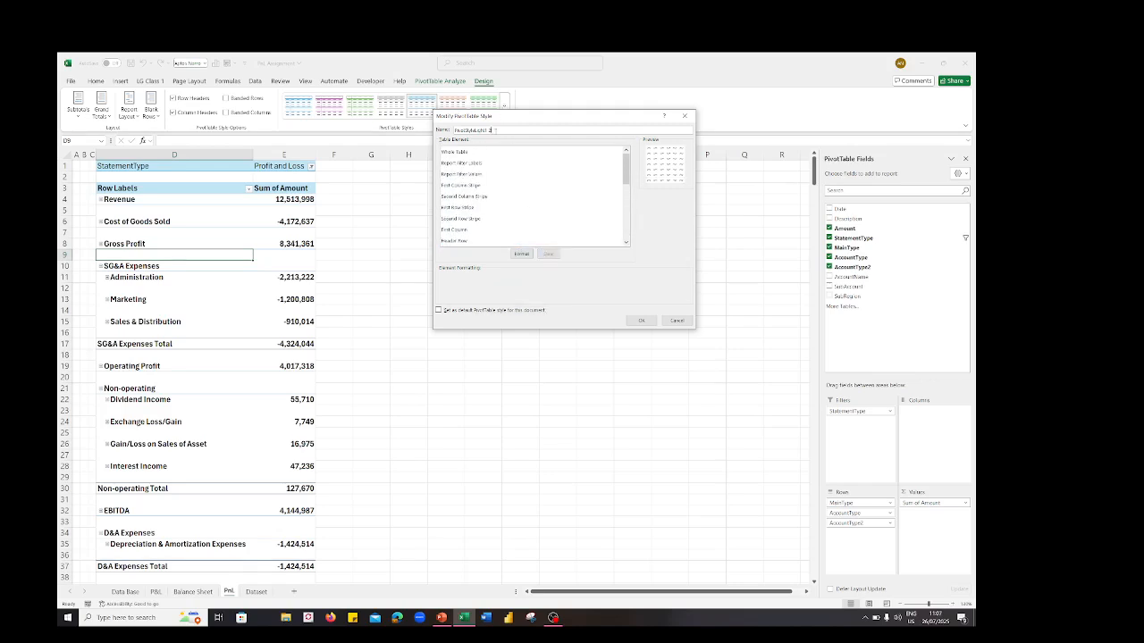
drag(495, 130, 454, 131)
text(Bal)
text(a)
click(641, 319)
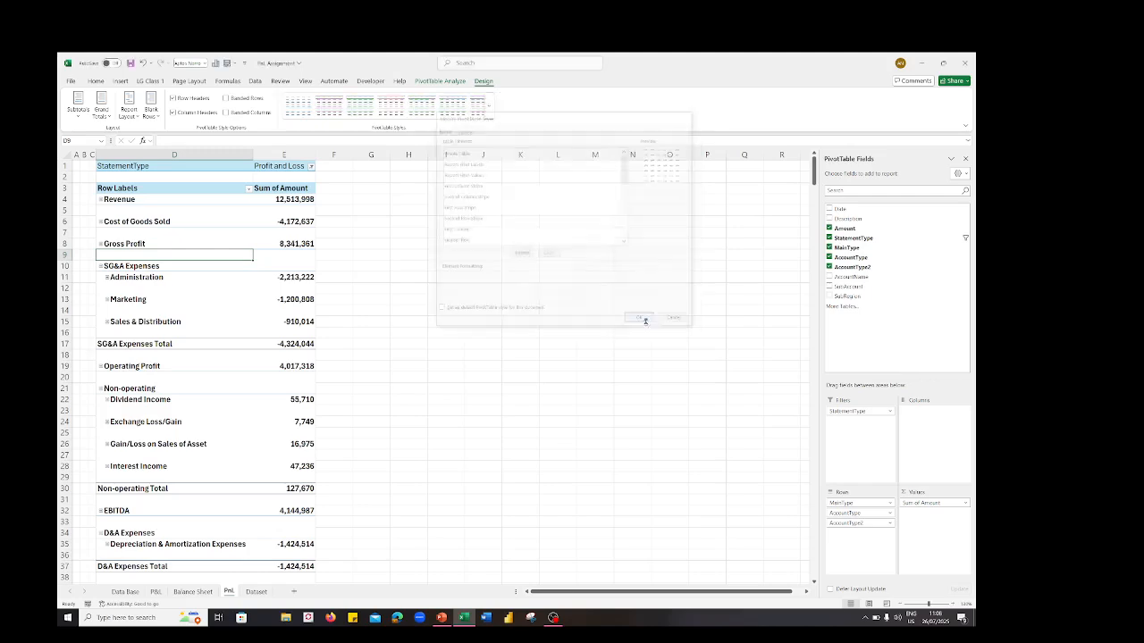
click(504, 106)
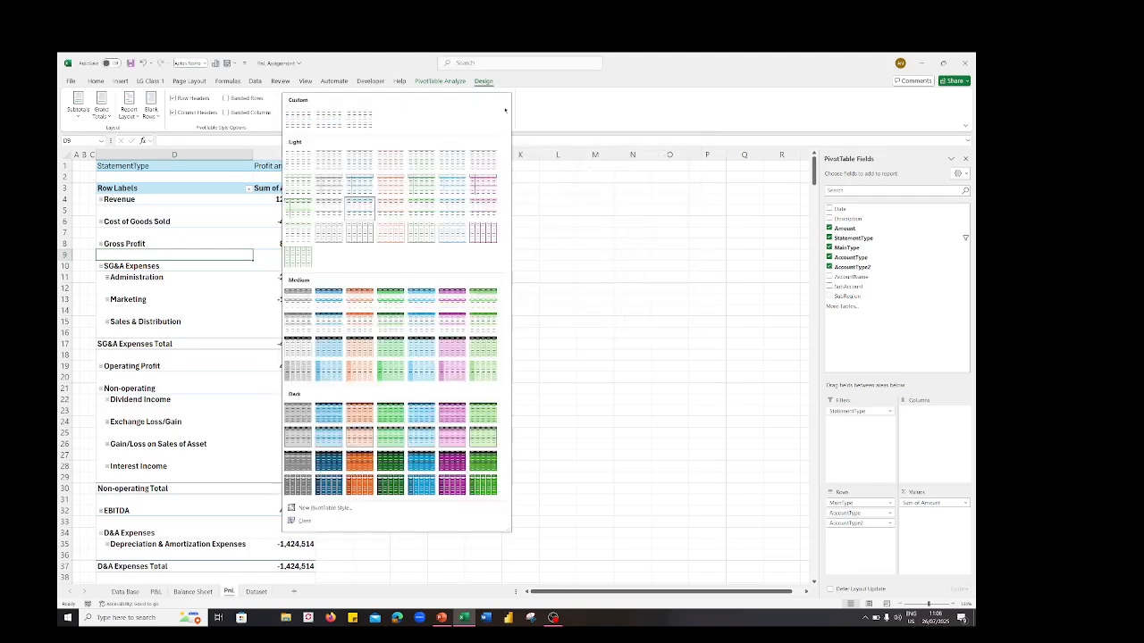
click(354, 115)
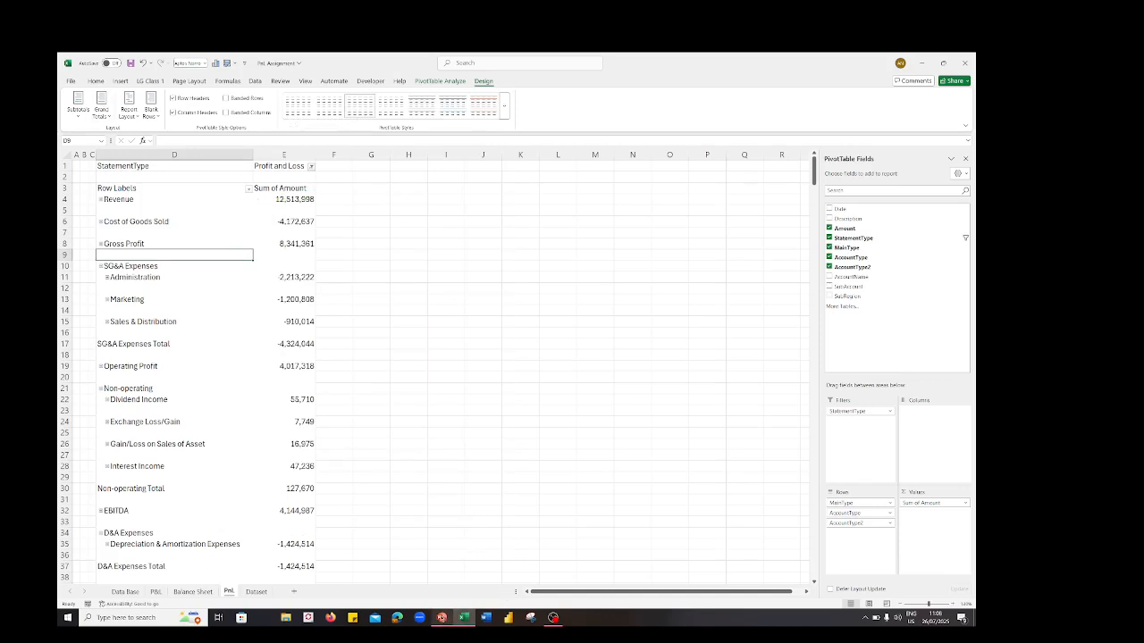
Step: Check the presentation slides on borders for the subtotals and Net Profit in PowerPoint, and return to the PnL sheet in Excel
click(443, 615)
scroll(109, 440, down, 2)
click(139, 442)
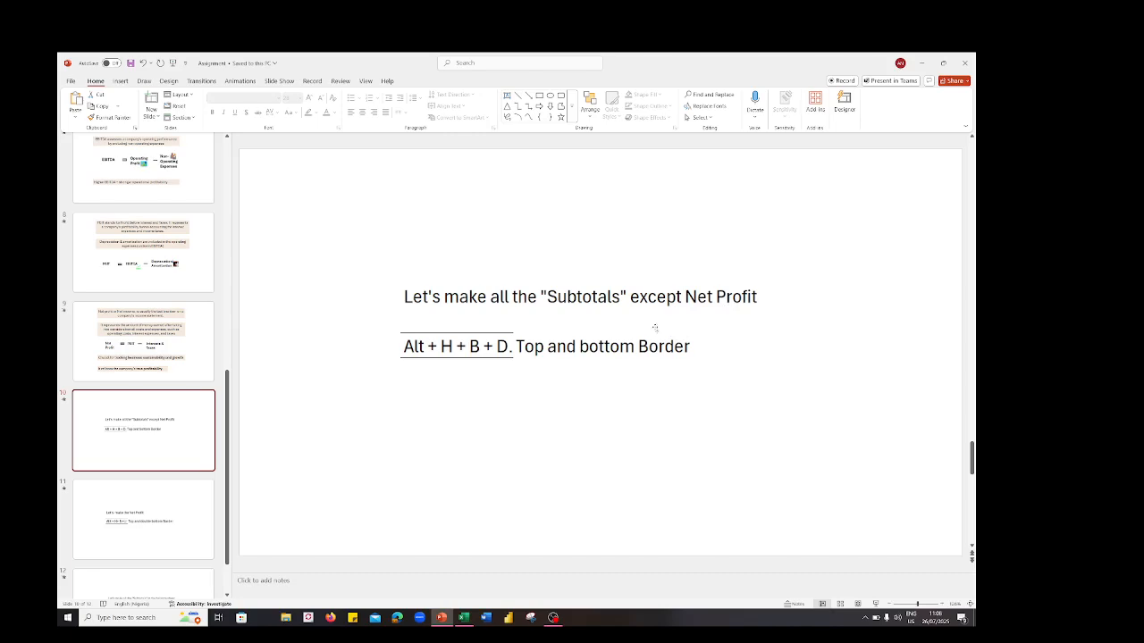
click(157, 511)
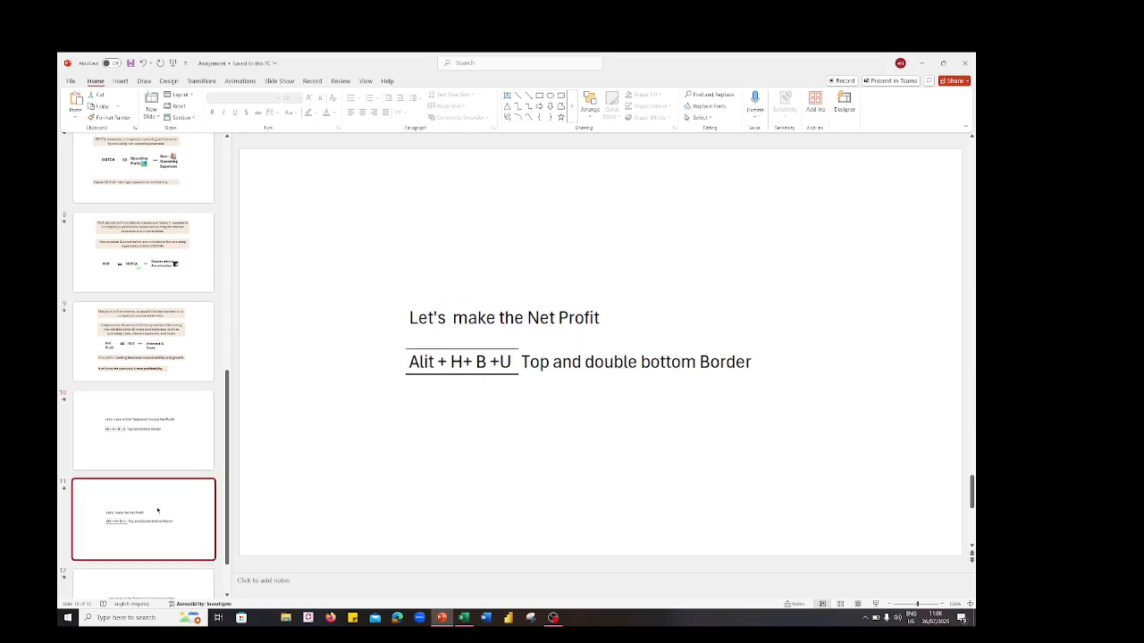
click(183, 452)
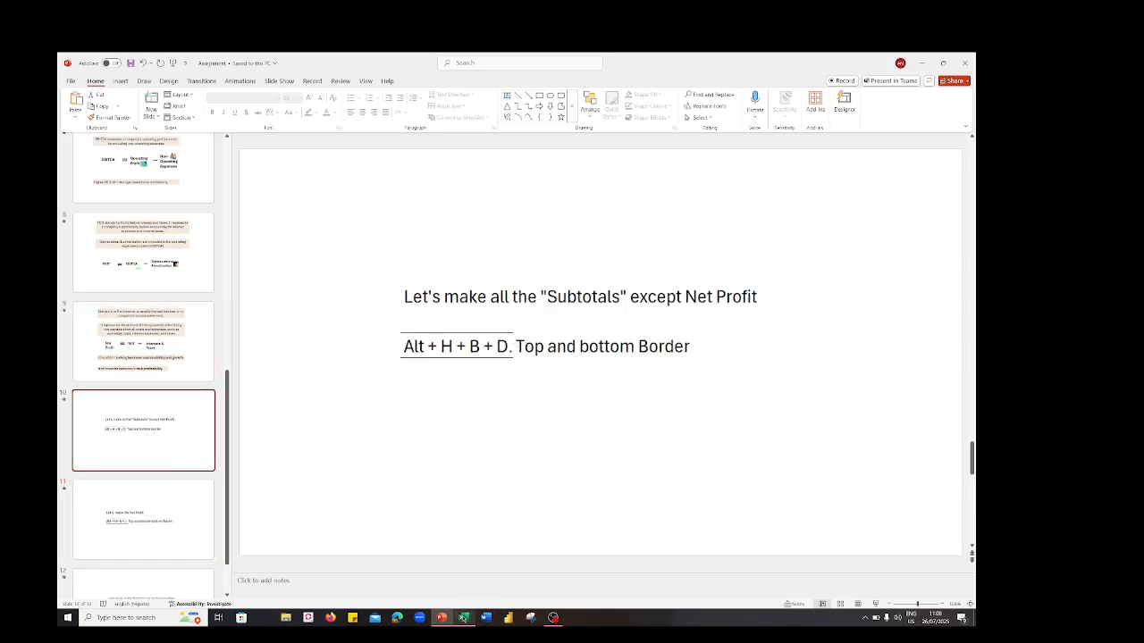
mouse_move(465, 619)
click(465, 576)
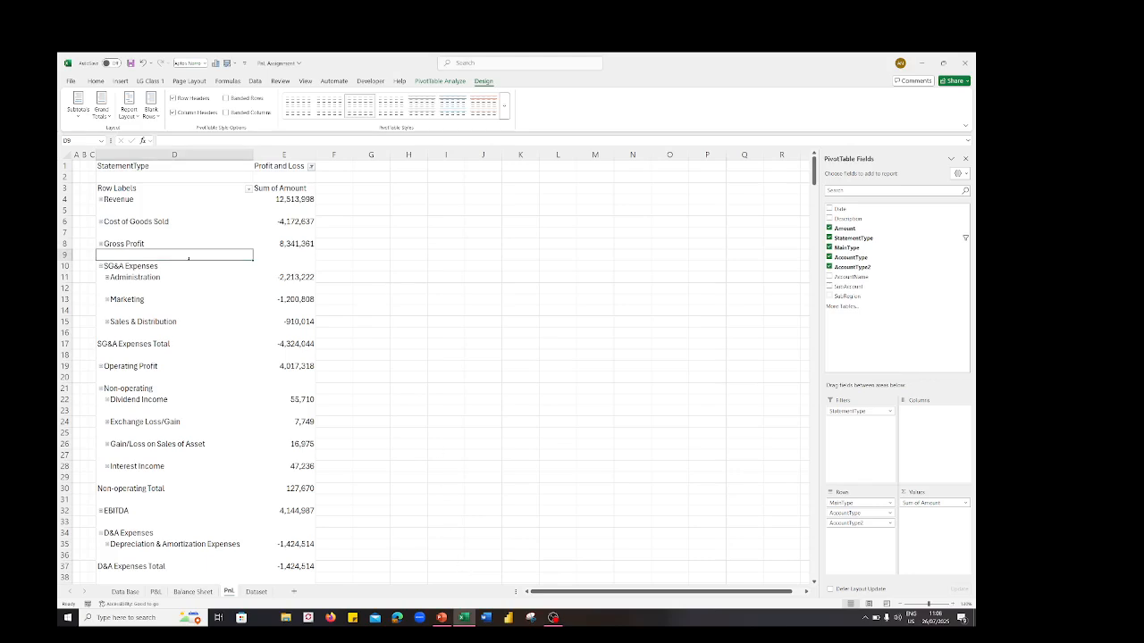
click(128, 243)
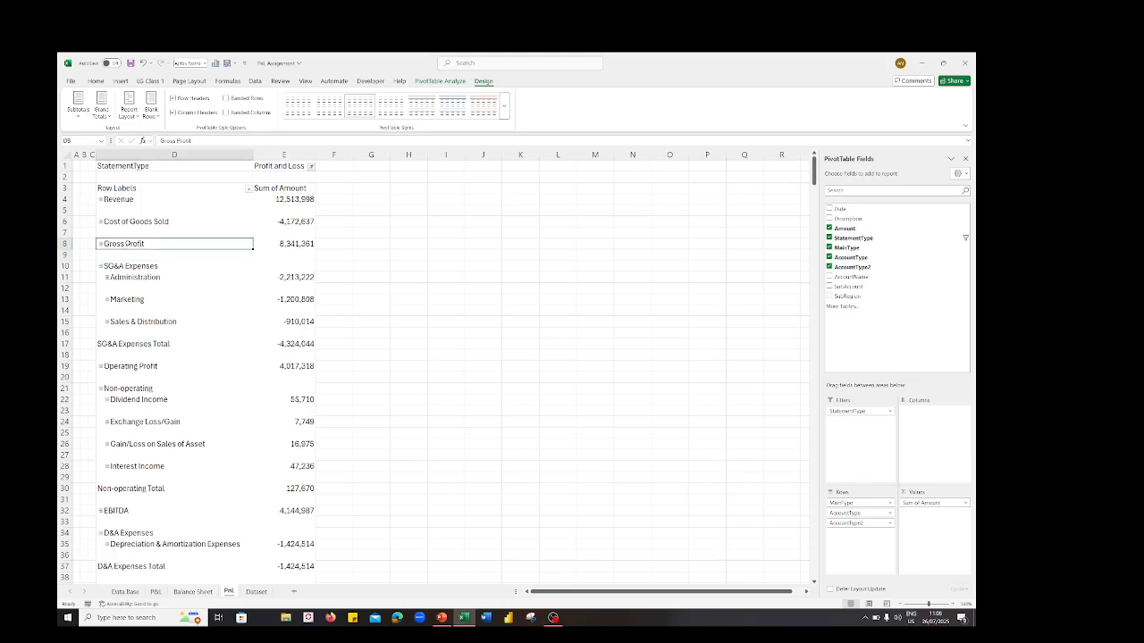
drag(238, 242, 266, 242)
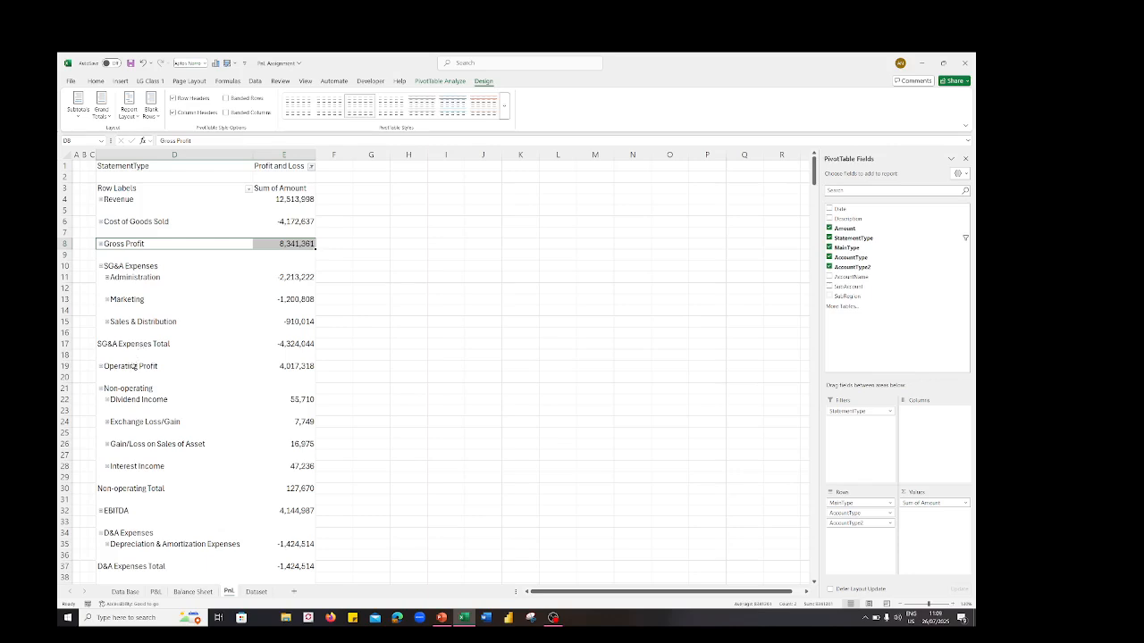
drag(132, 367, 261, 363)
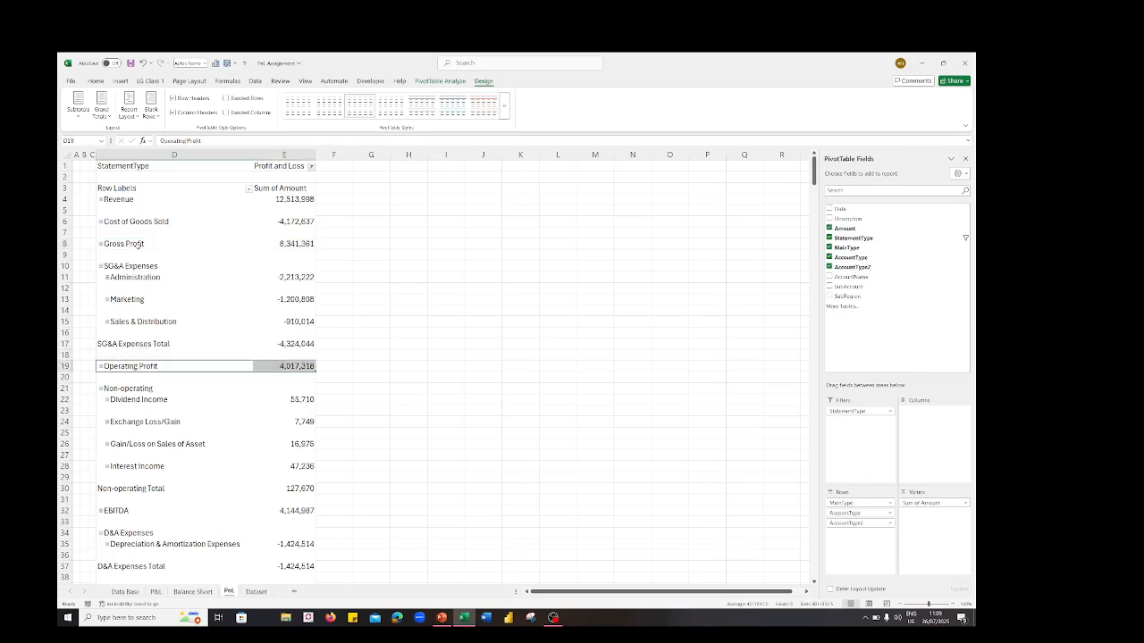
ctrl+click(139, 246)
drag(254, 249, 268, 248)
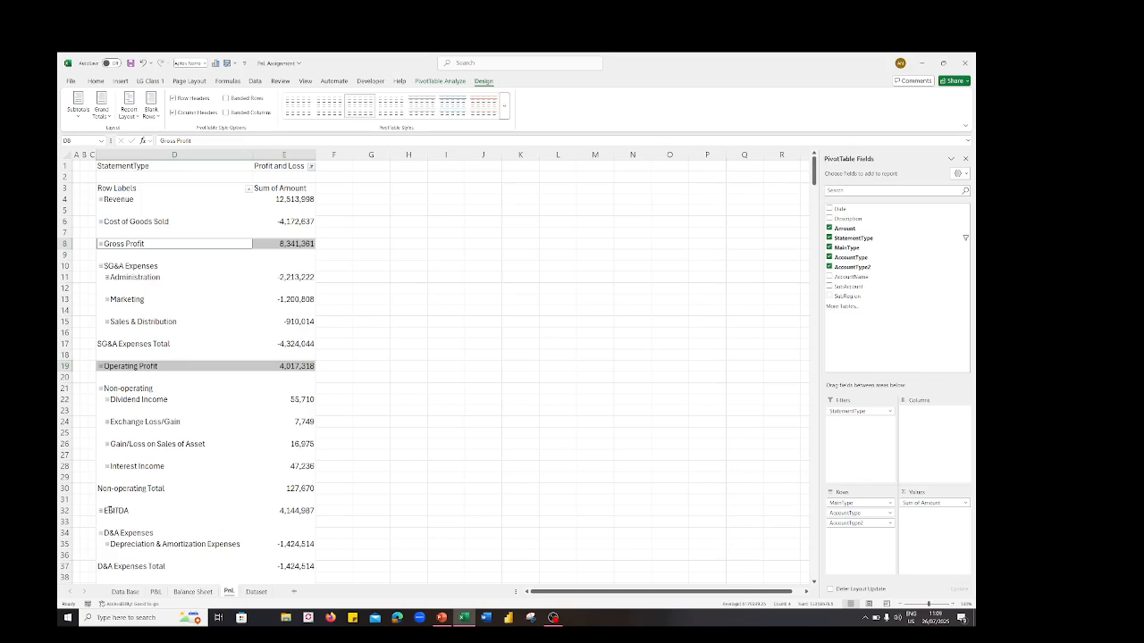
Step: Select the Gross Profit, Operating Profit, EBITDA and PBIT rows of the PivotTable together, including their amounts
click(109, 511)
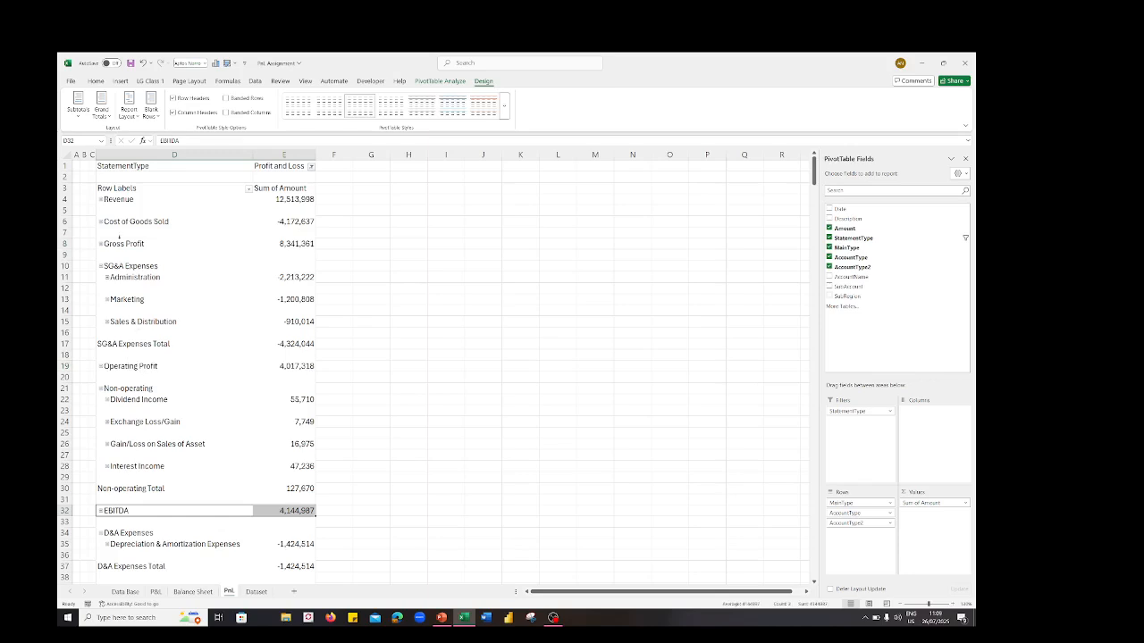
ctrl+click(118, 244)
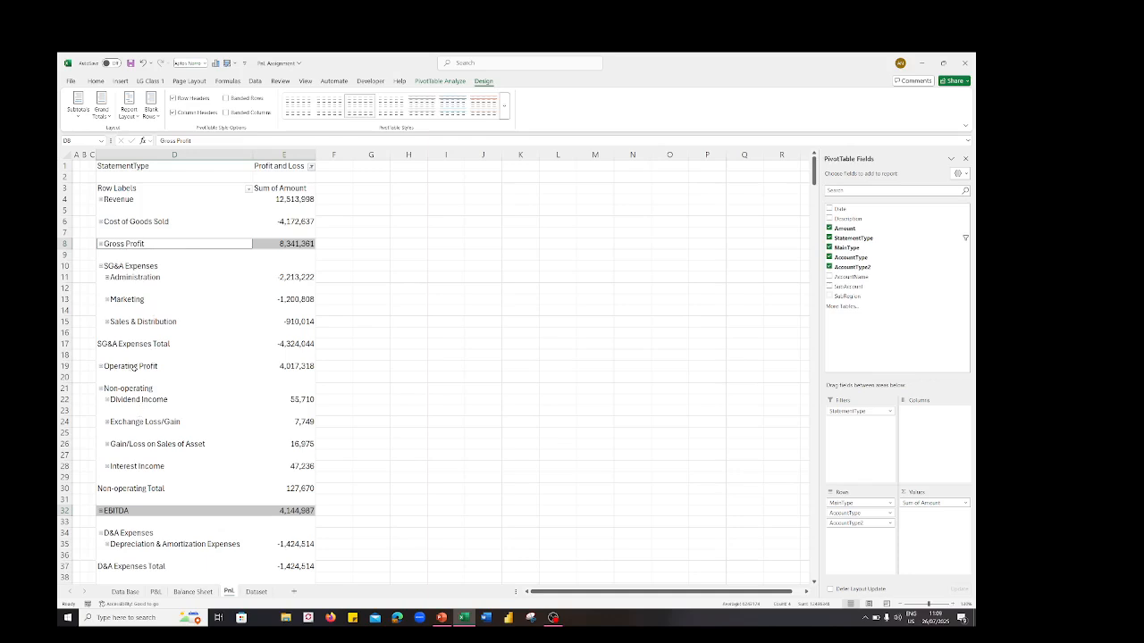
ctrl+click(132, 367)
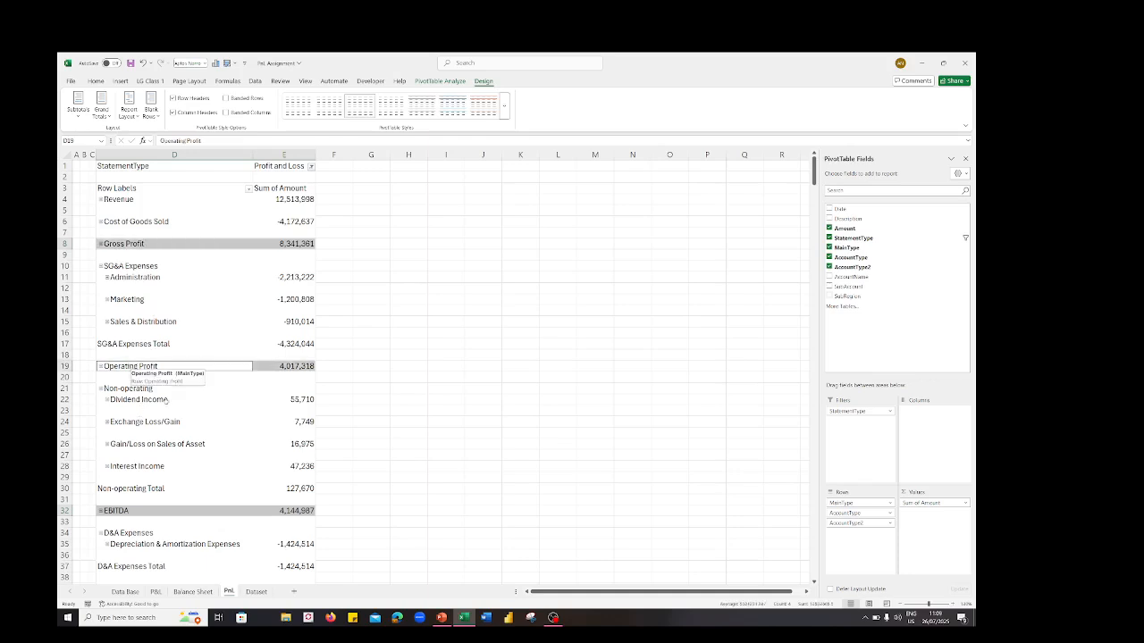
scroll(170, 411, down, 5)
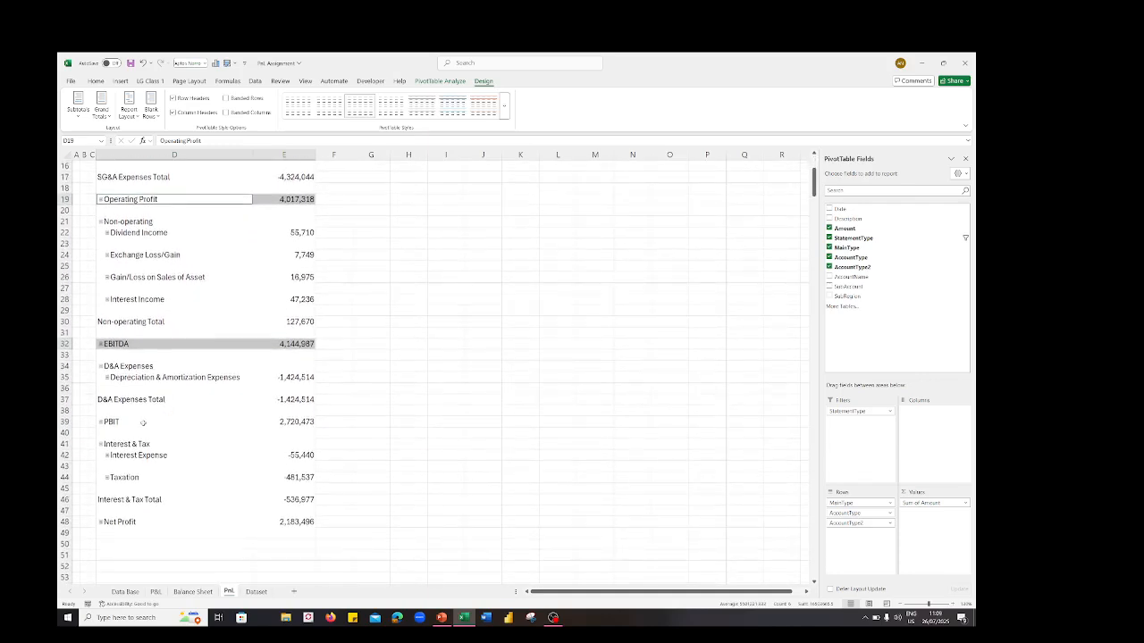
ctrl+click(142, 422)
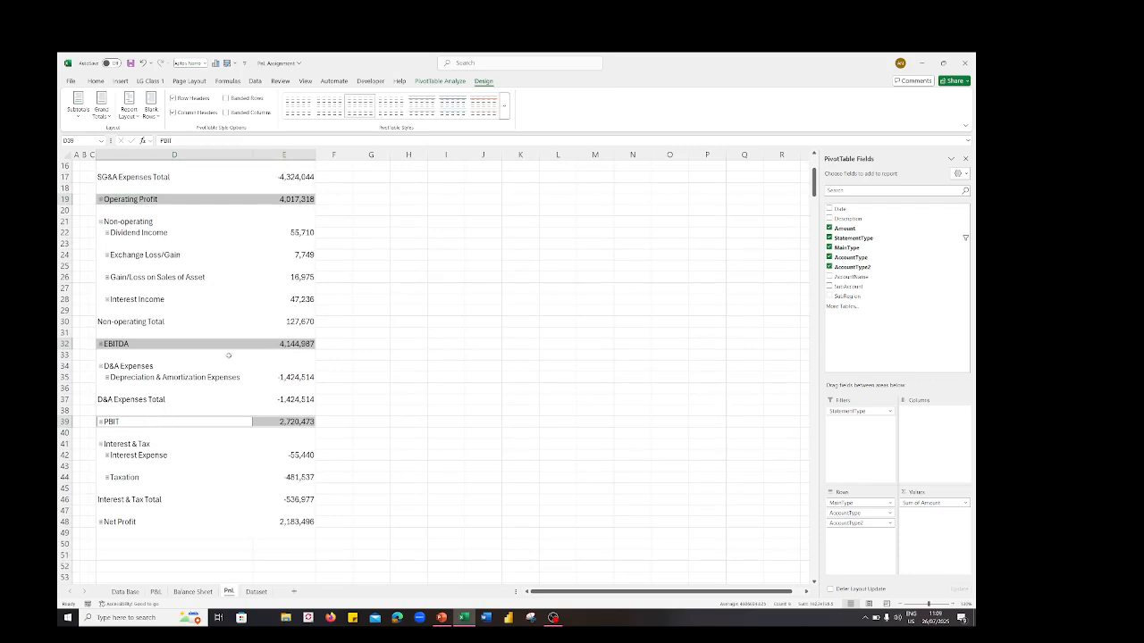
scroll(229, 355, up, 5)
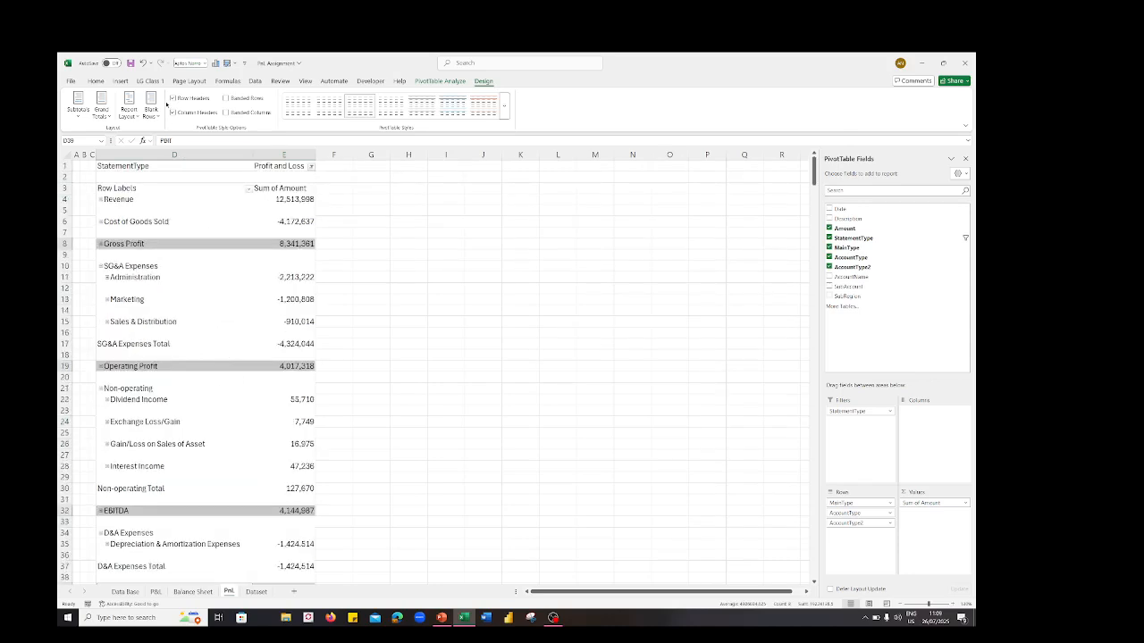
click(94, 81)
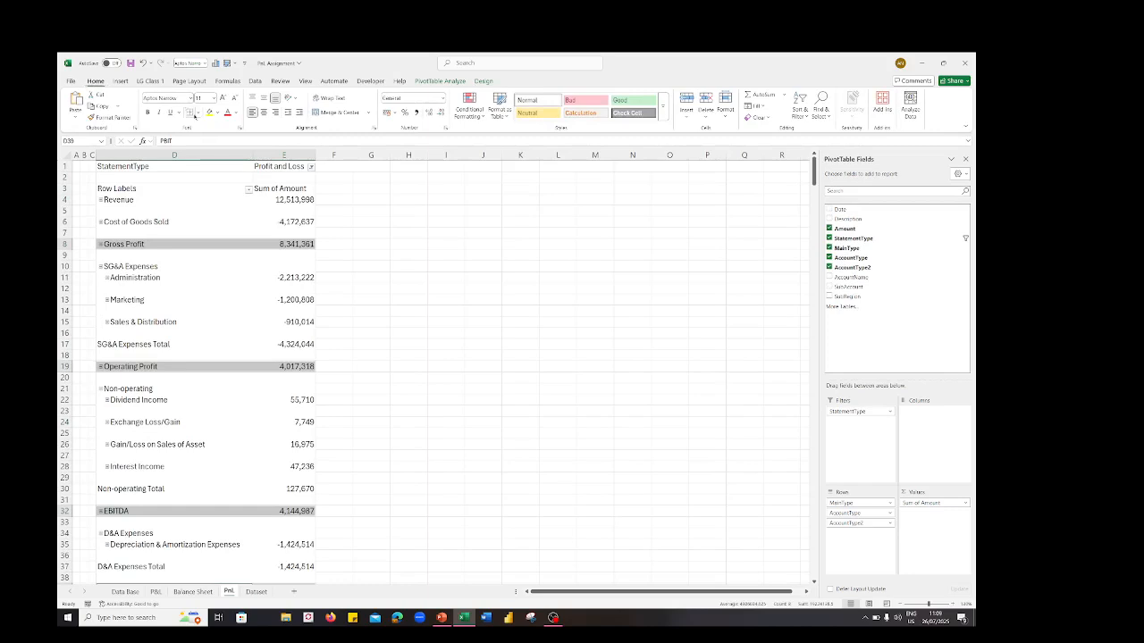
click(195, 114)
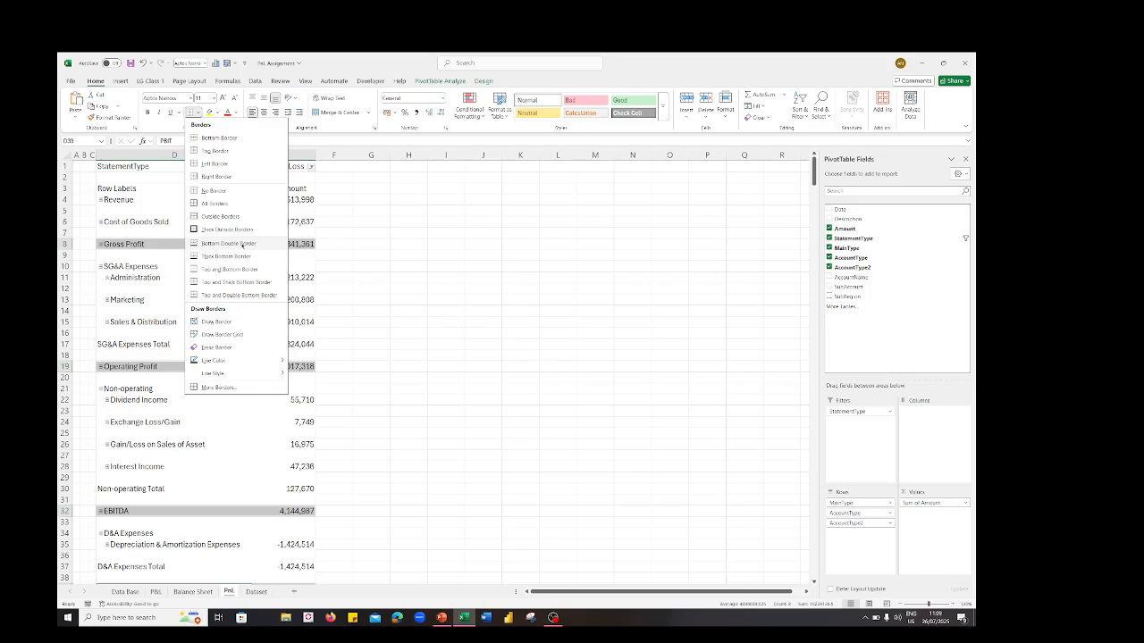
click(230, 243)
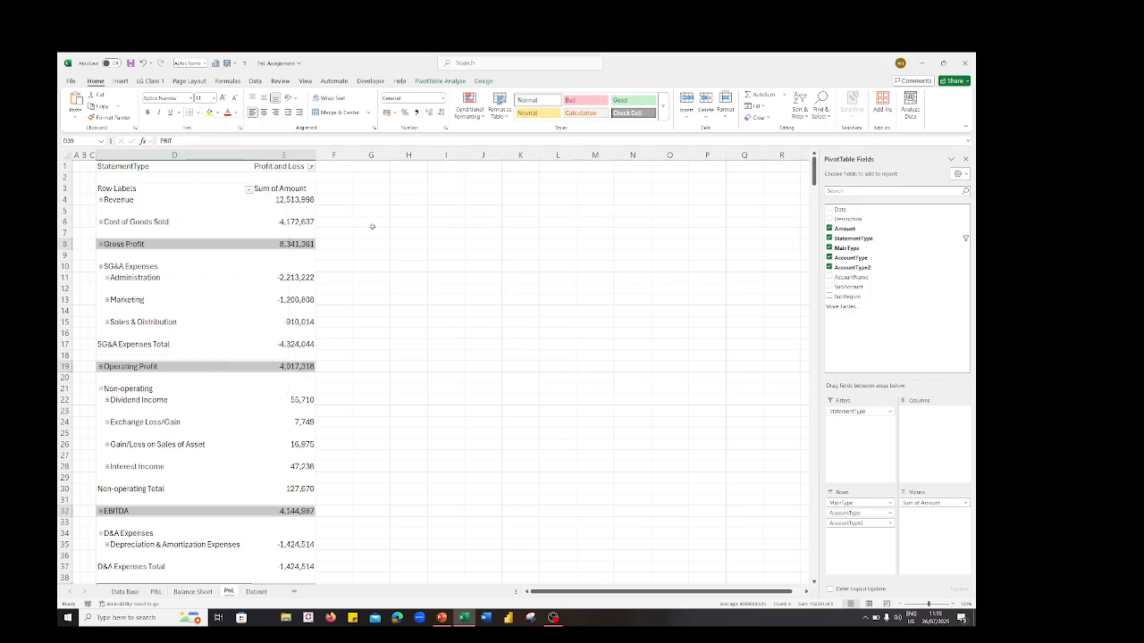
key(alt)
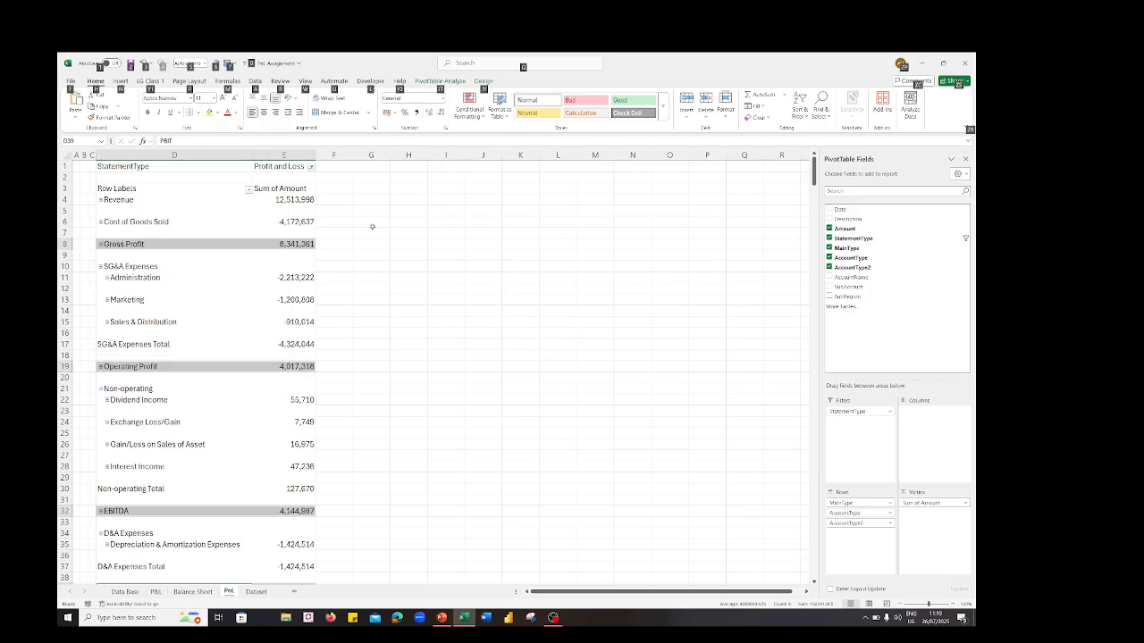
key(h)
key(h)
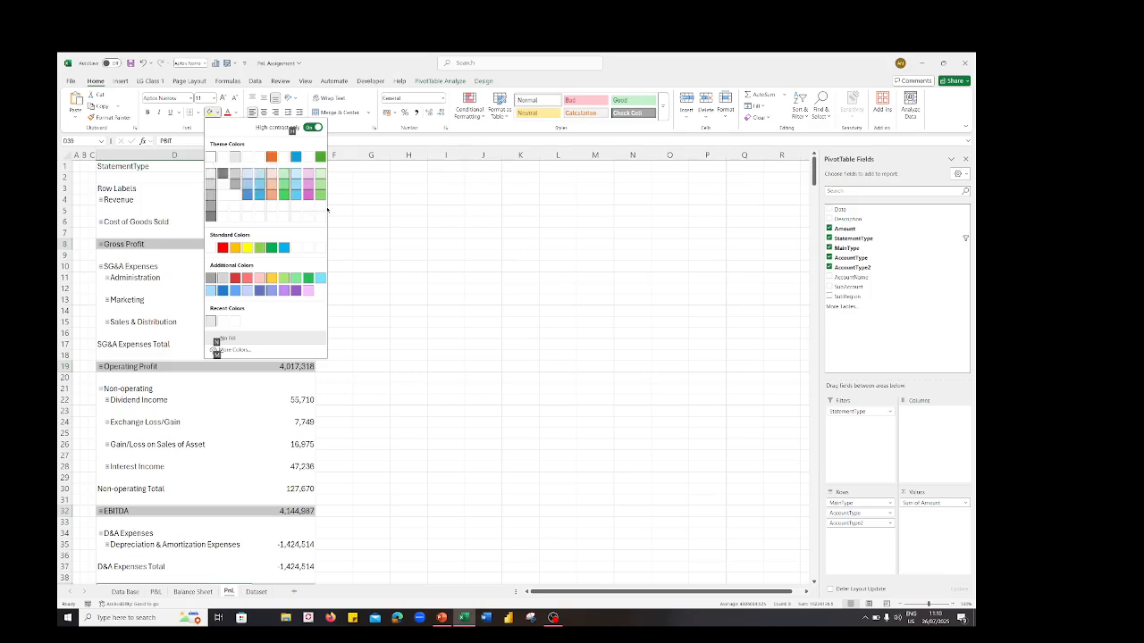
click(337, 182)
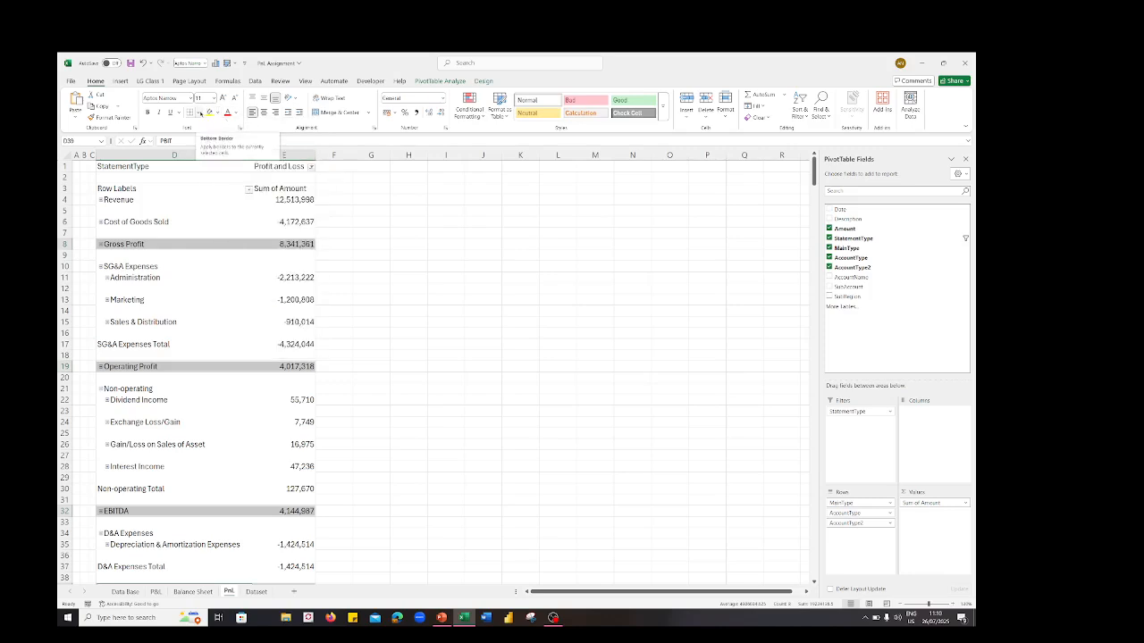
Step: Try a Top and Double Bottom Border on the selected Gross Profit, Operating Profit, EBITDA and PBIT rows, and undo it
click(199, 114)
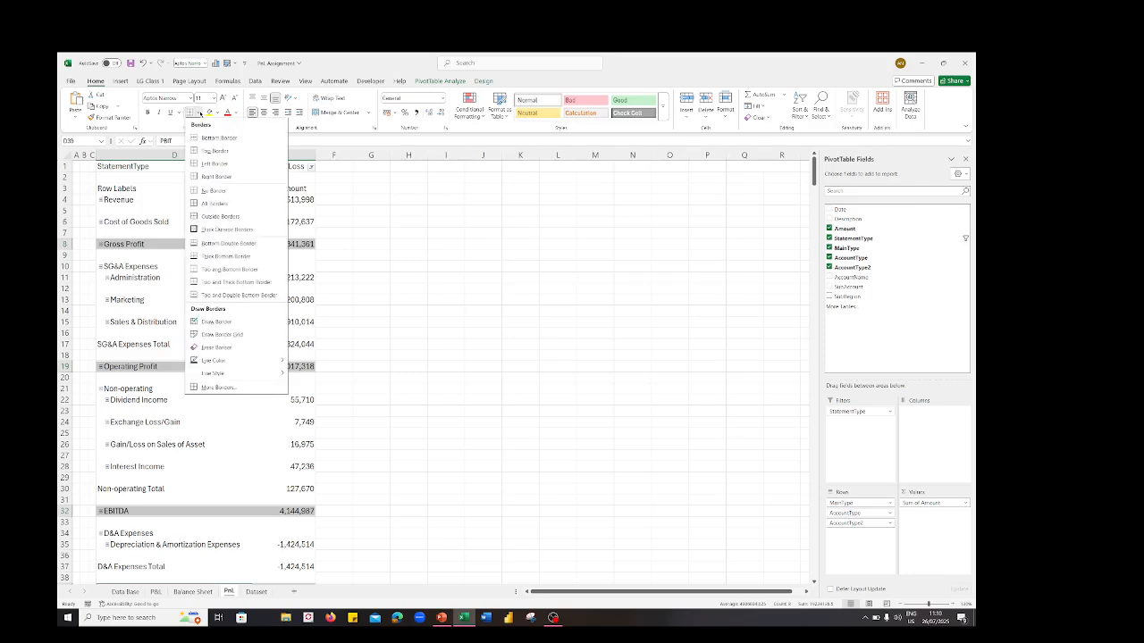
click(234, 298)
scroll(234, 297, down, 6)
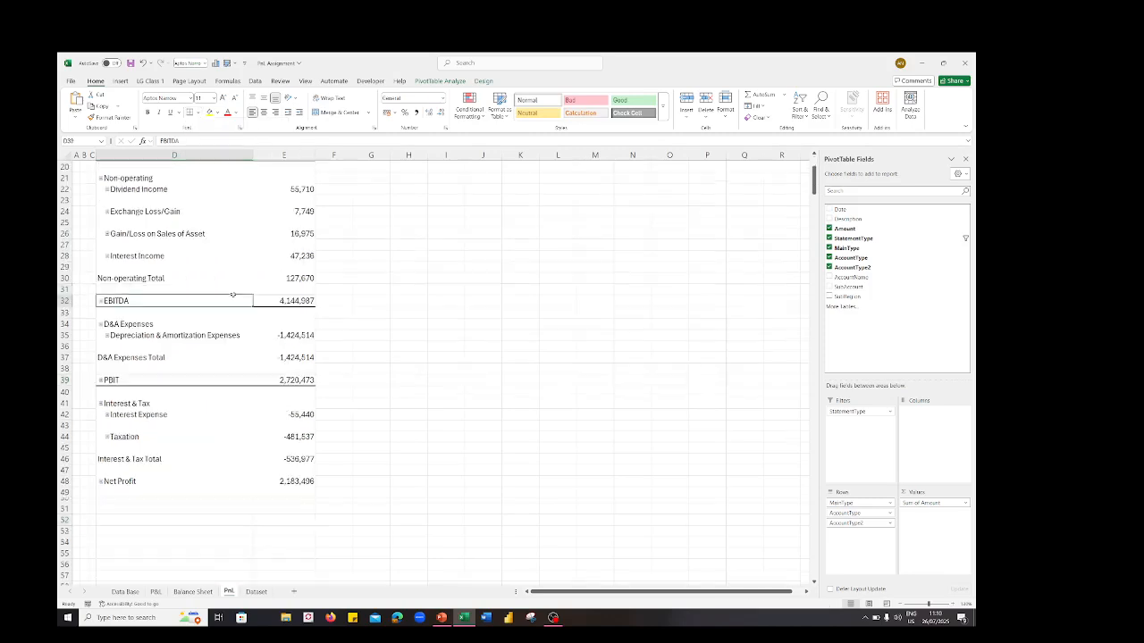
drag(246, 300, 246, 272)
click(358, 244)
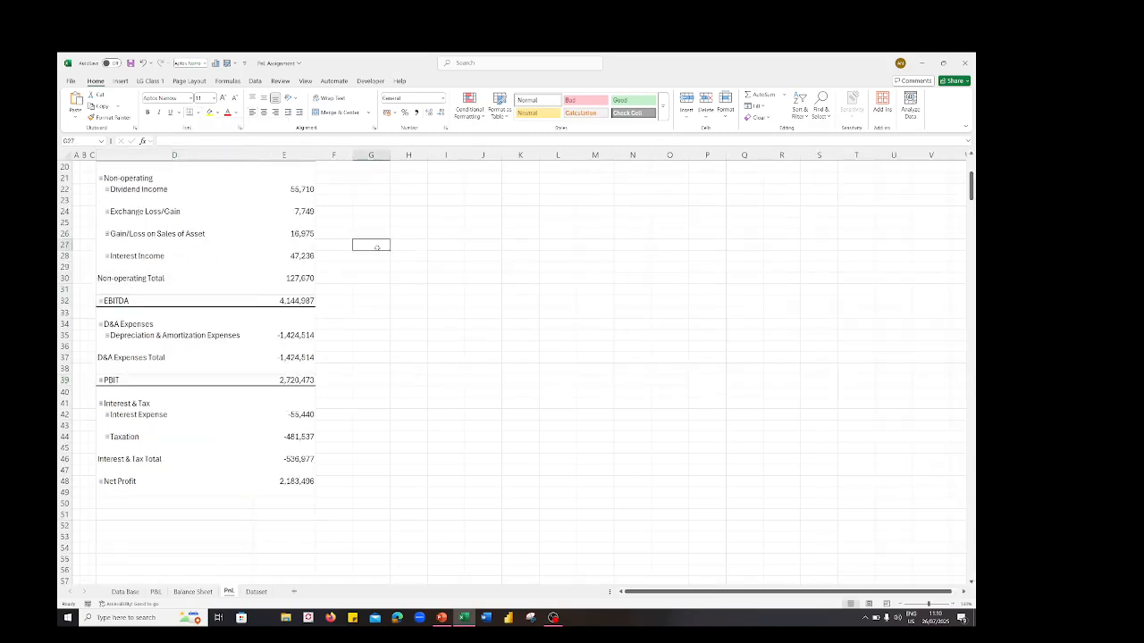
scroll(370, 286, up, 5)
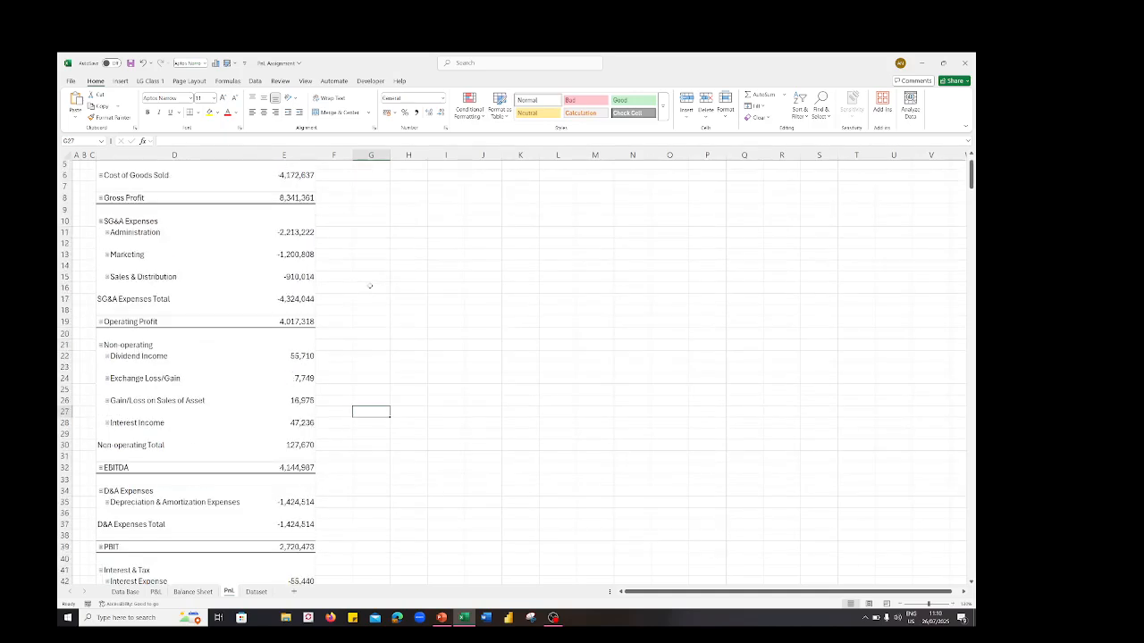
scroll(369, 286, up, 2)
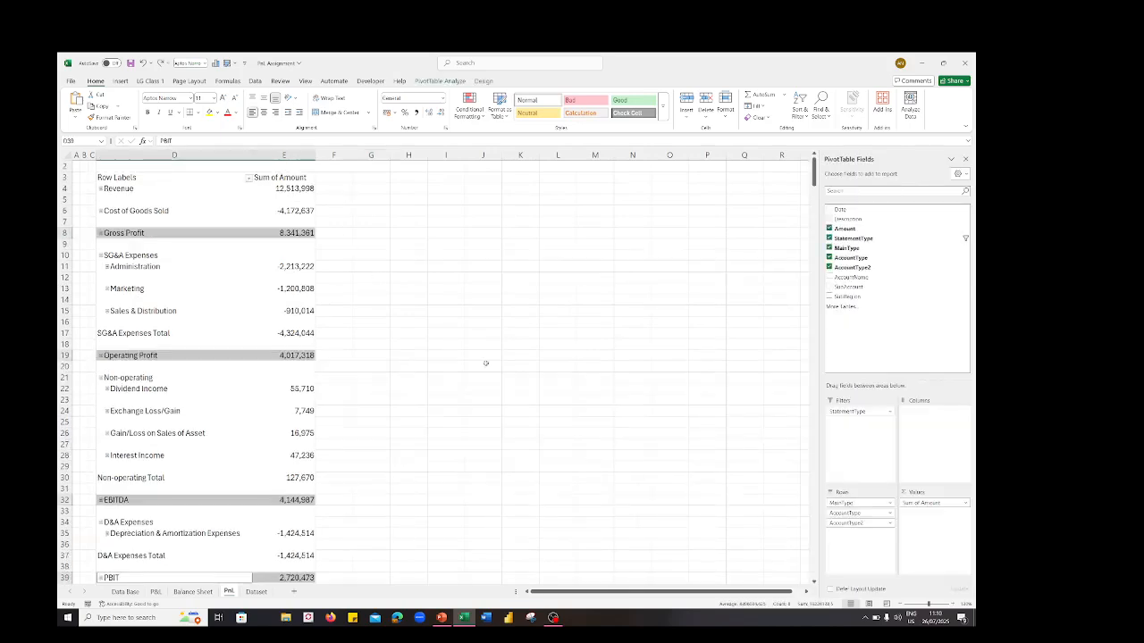
Step: Check the slide on the subtotal border type in PowerPoint and return to the PnL sheet in Excel
click(441, 617)
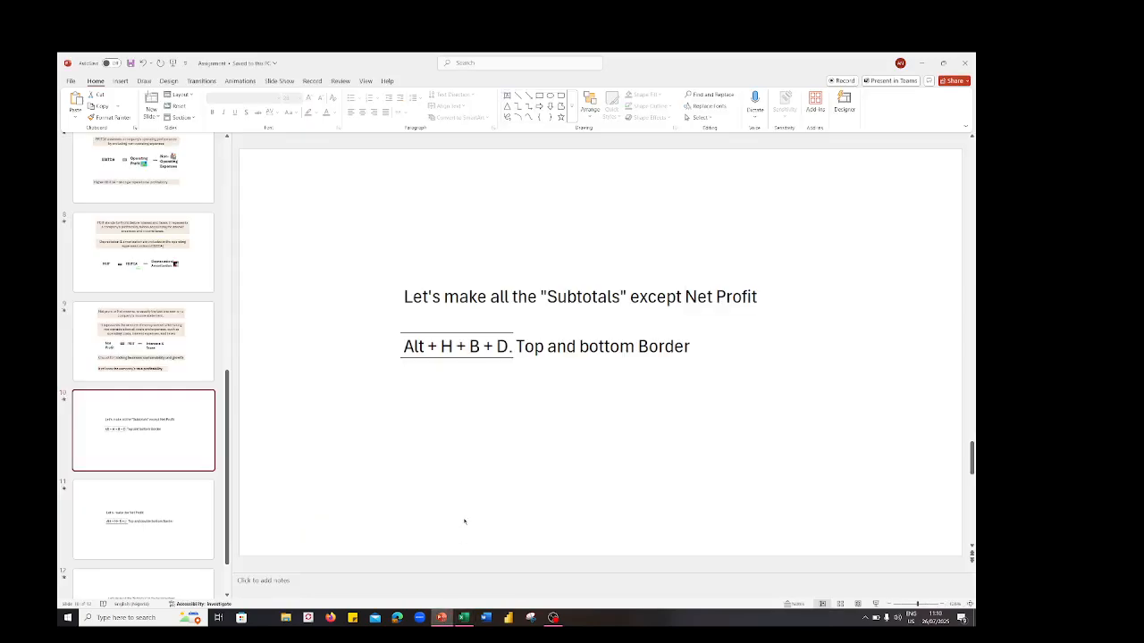
click(464, 618)
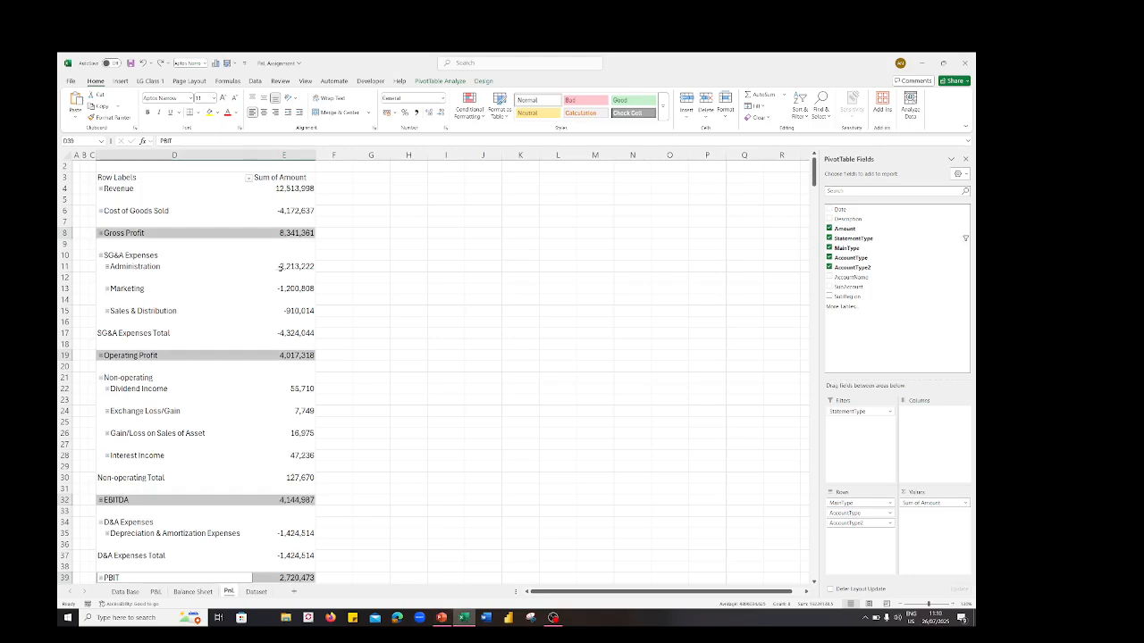
mouse_move(272, 264)
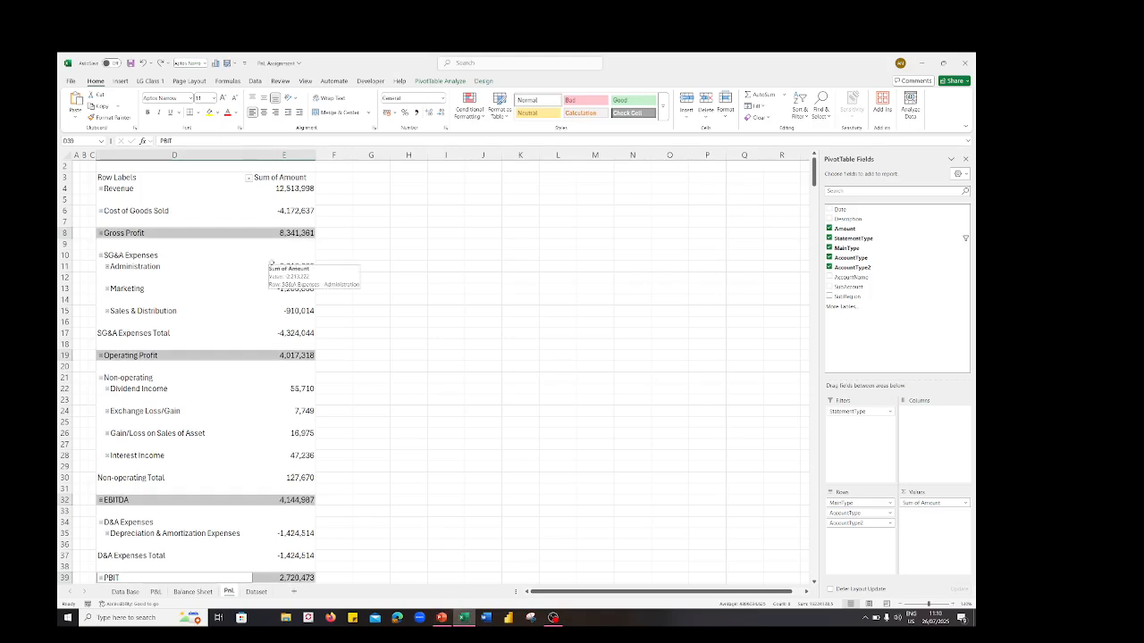
key(alt)
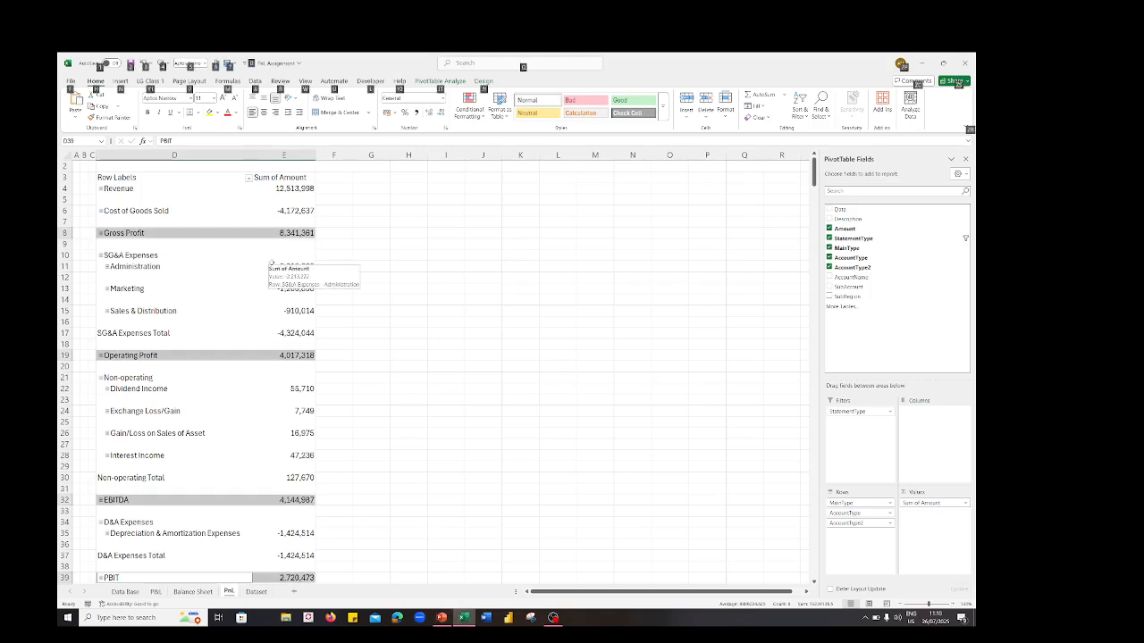
key(h)
key(a)
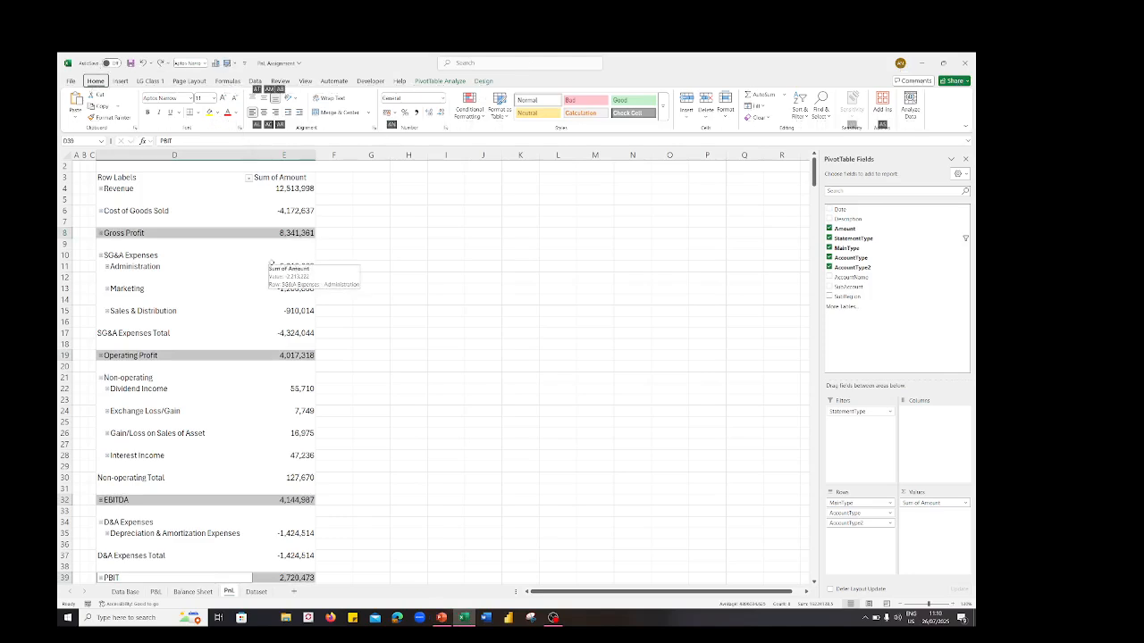
key(alt+d)
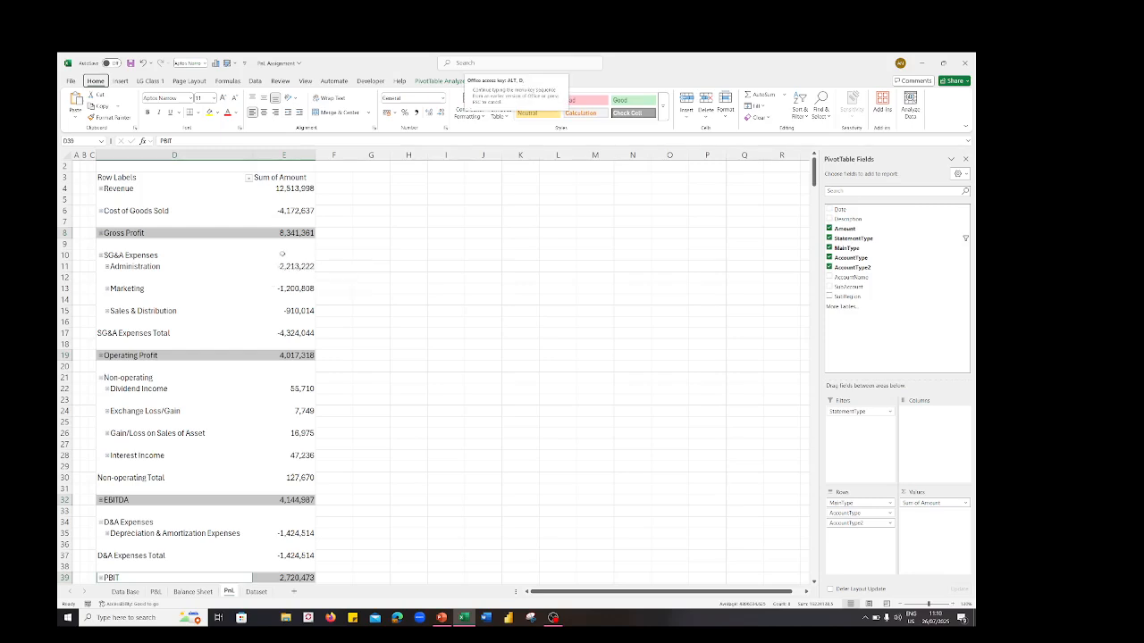
Step: Apply a Top and Bottom Border to the selected Gross Profit, Operating Profit, EBITDA and PBIT rows and review them
click(199, 115)
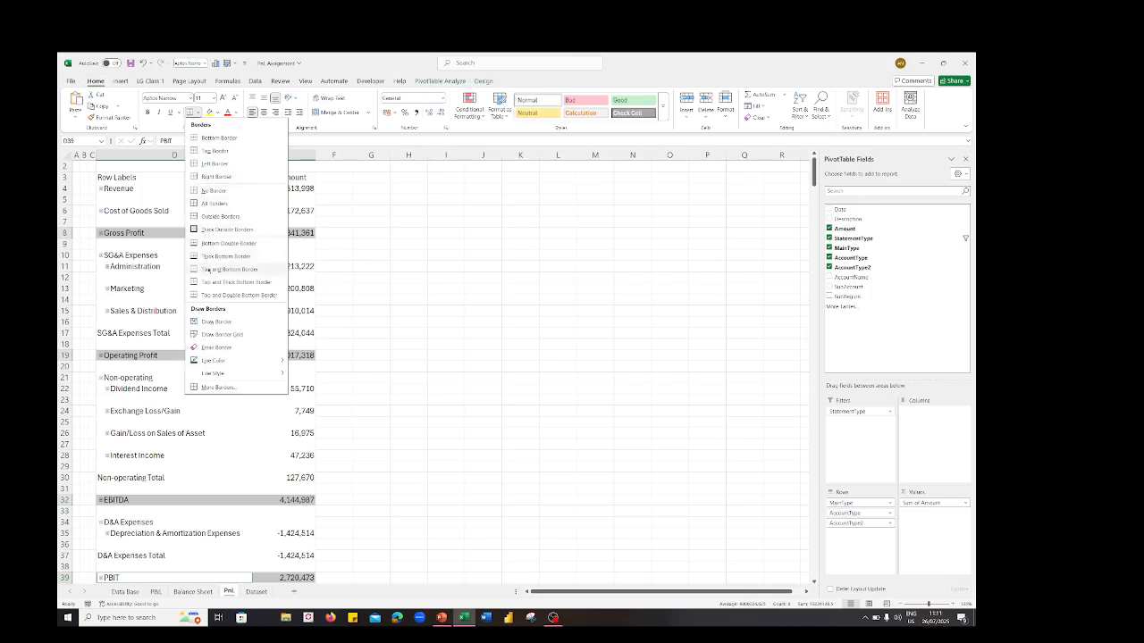
click(208, 269)
click(371, 267)
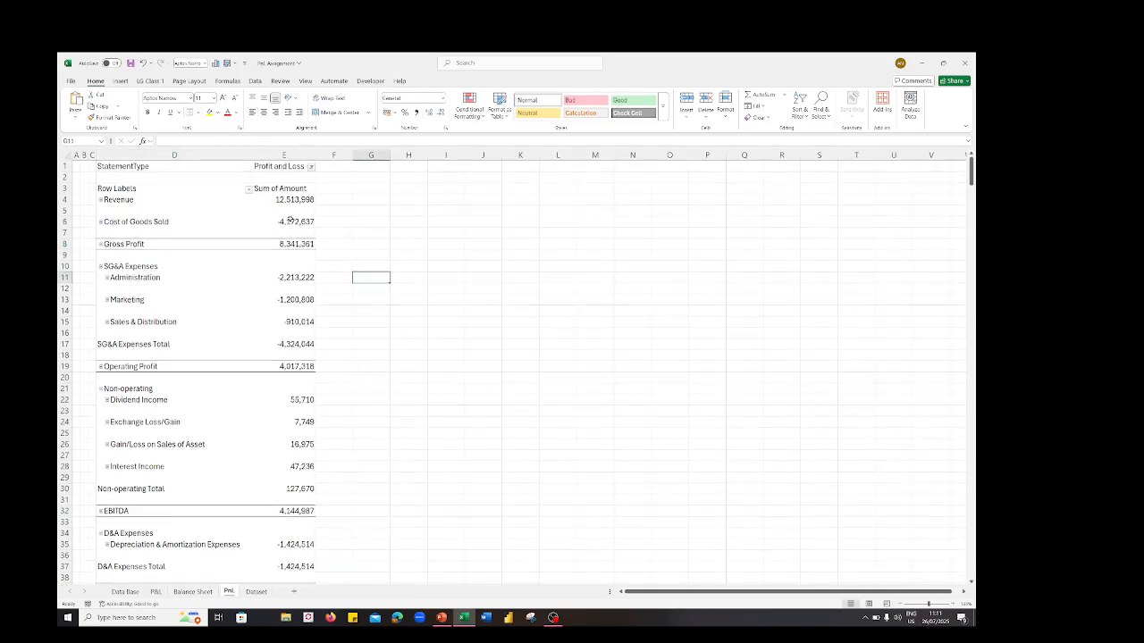
scroll(332, 300, down, 4)
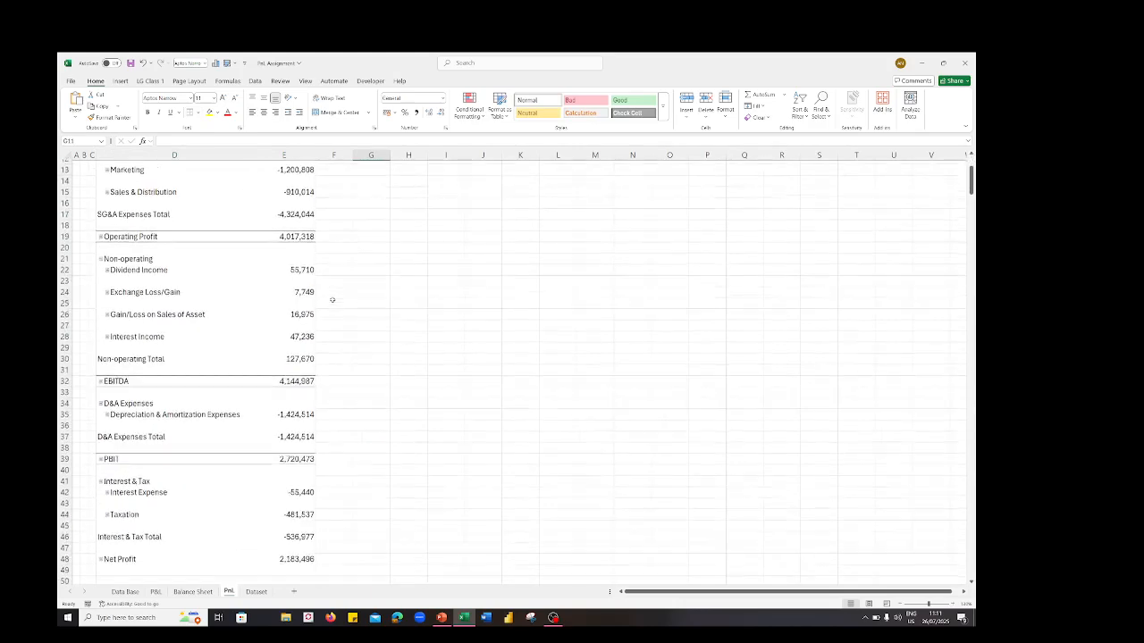
scroll(331, 300, up, 4)
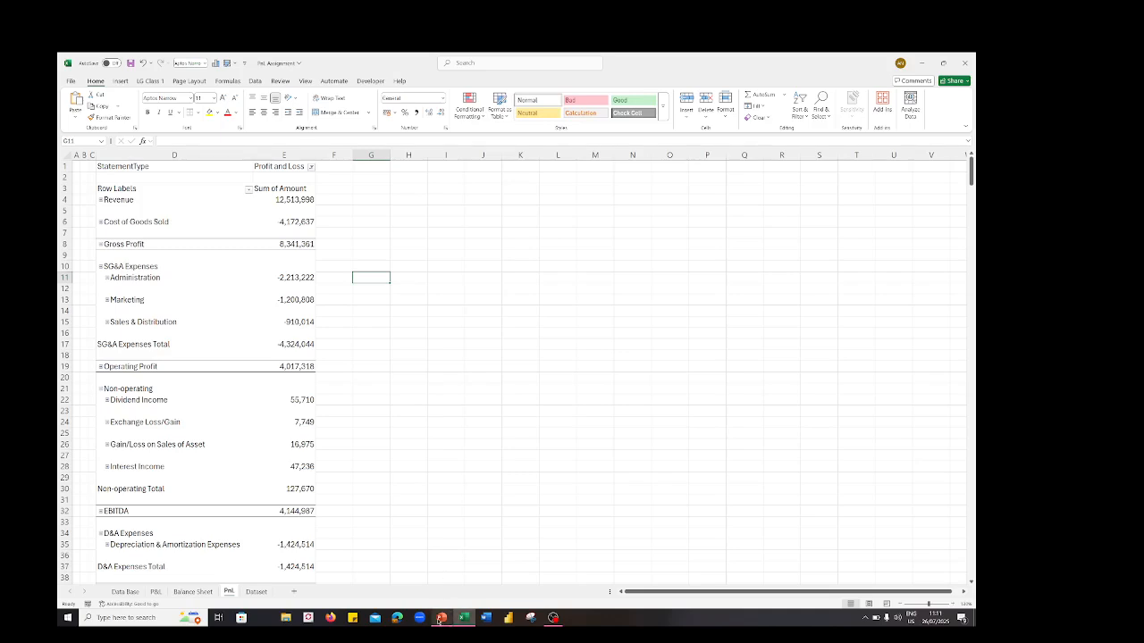
Step: Apply a Top and Double Bottom Border to the Net Profit row, including its amount
mouse_move(441, 617)
scroll(340, 401, down, 8)
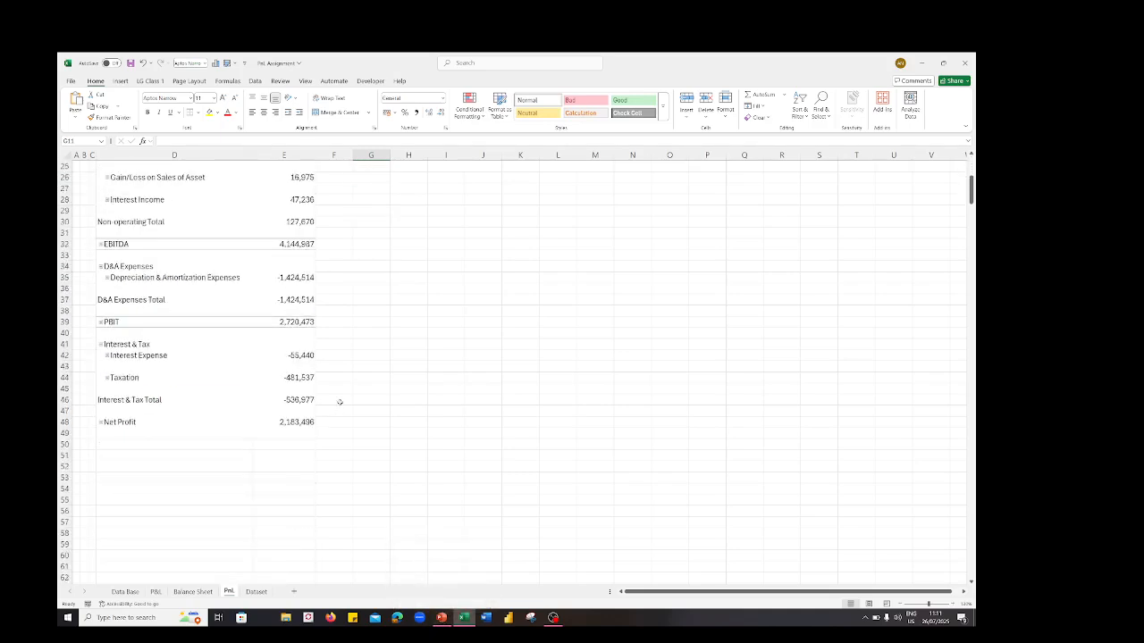
click(91, 422)
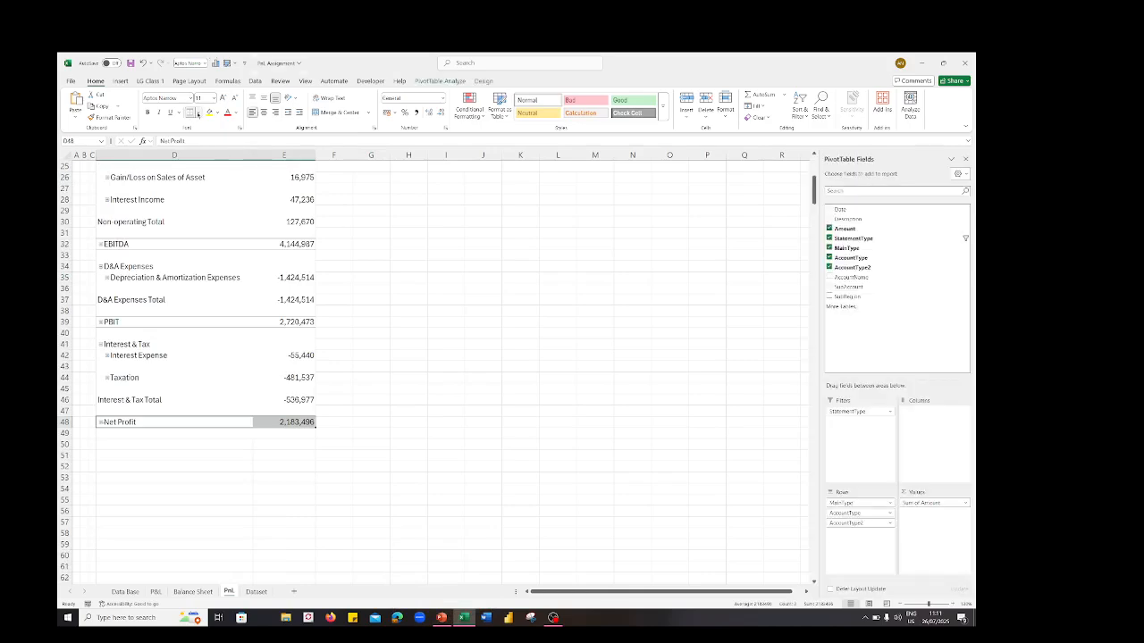
click(197, 112)
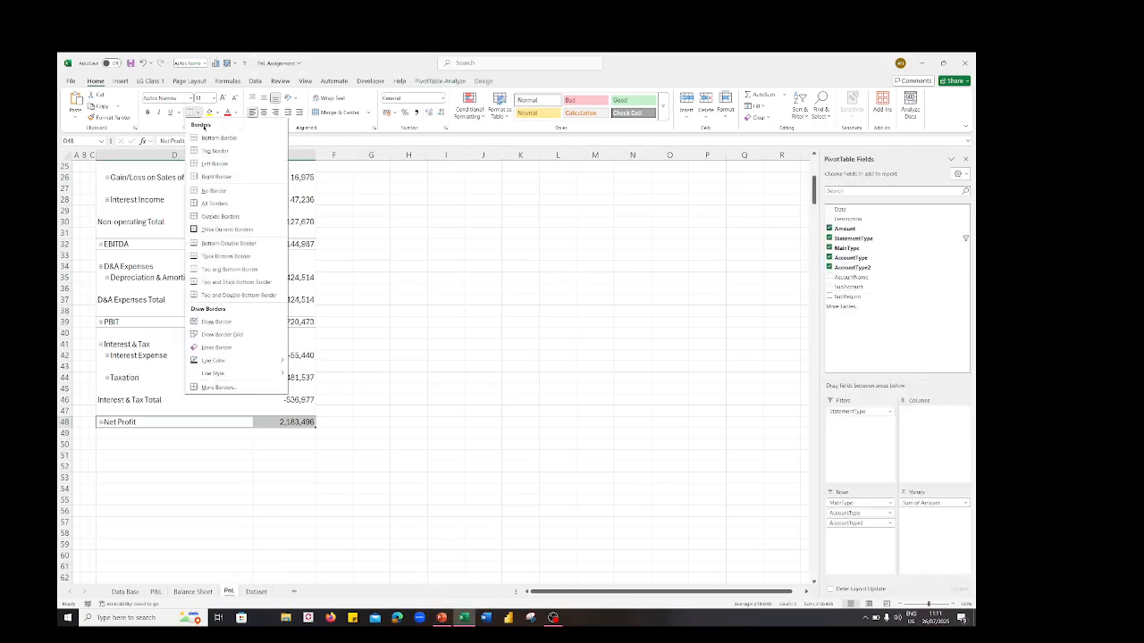
click(210, 295)
scroll(366, 350, down, 1)
click(368, 348)
scroll(344, 349, up, 3)
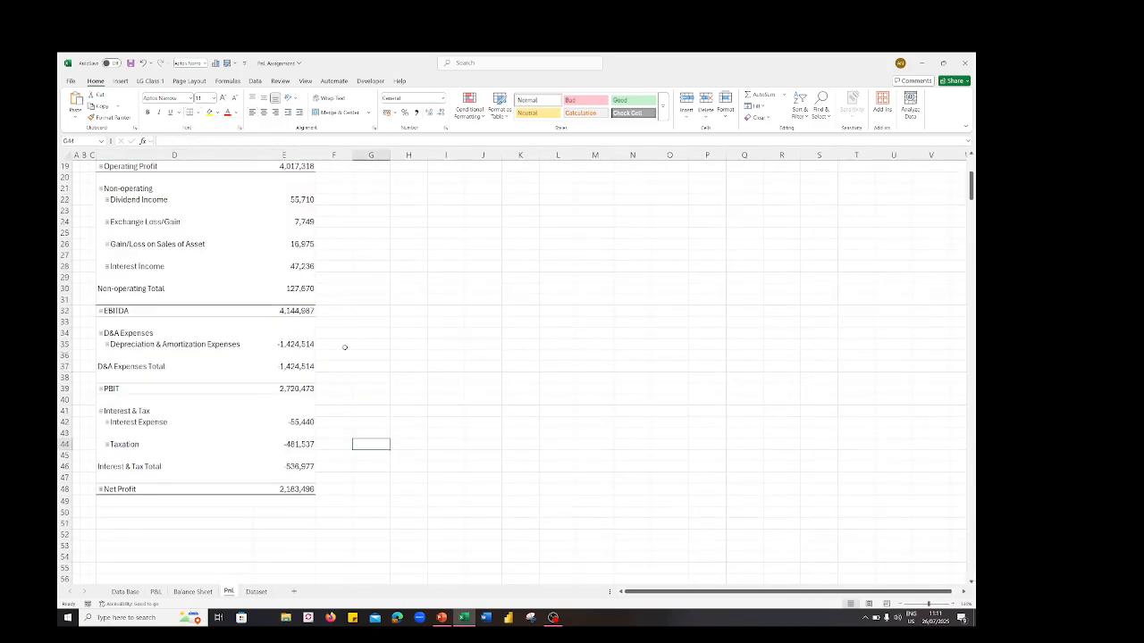
Step: Rename the PivotTable's Row Labels header as "Profit & Loss Statemnet for the Year Ended 31st December 2023" and widen column D to fit it
scroll(344, 347, up, 6)
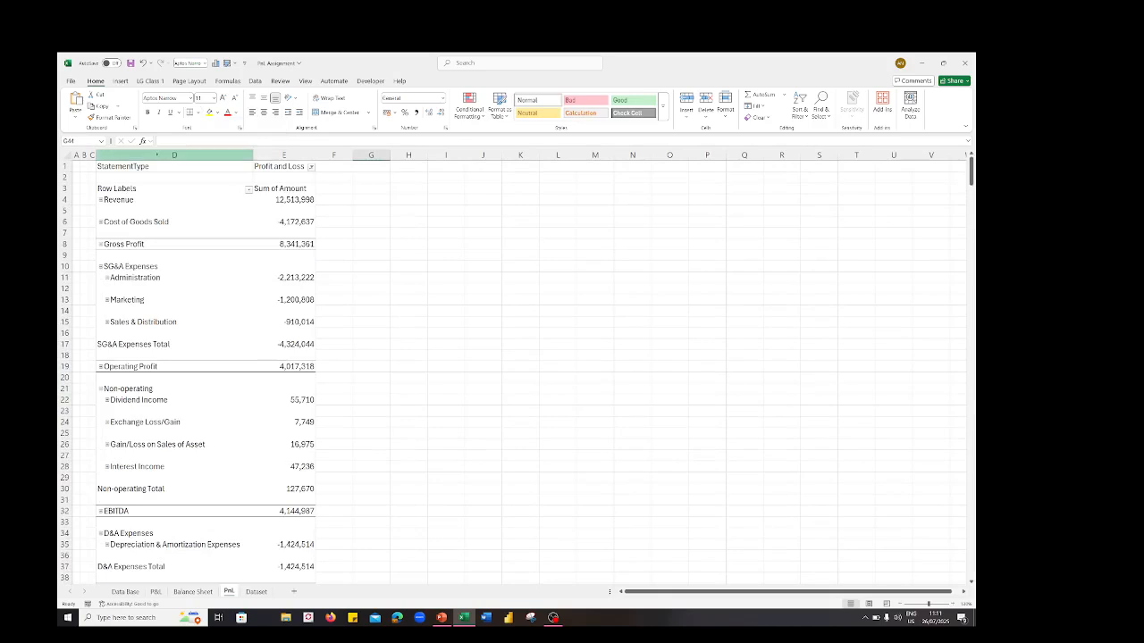
click(118, 188)
drag(191, 140, 159, 141)
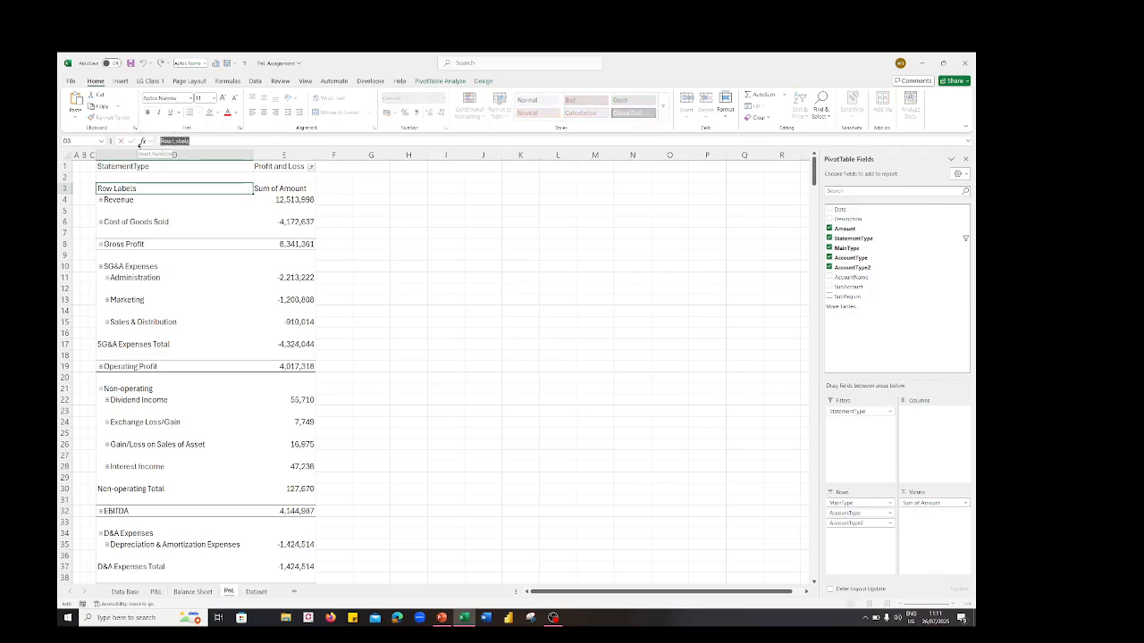
text(P)
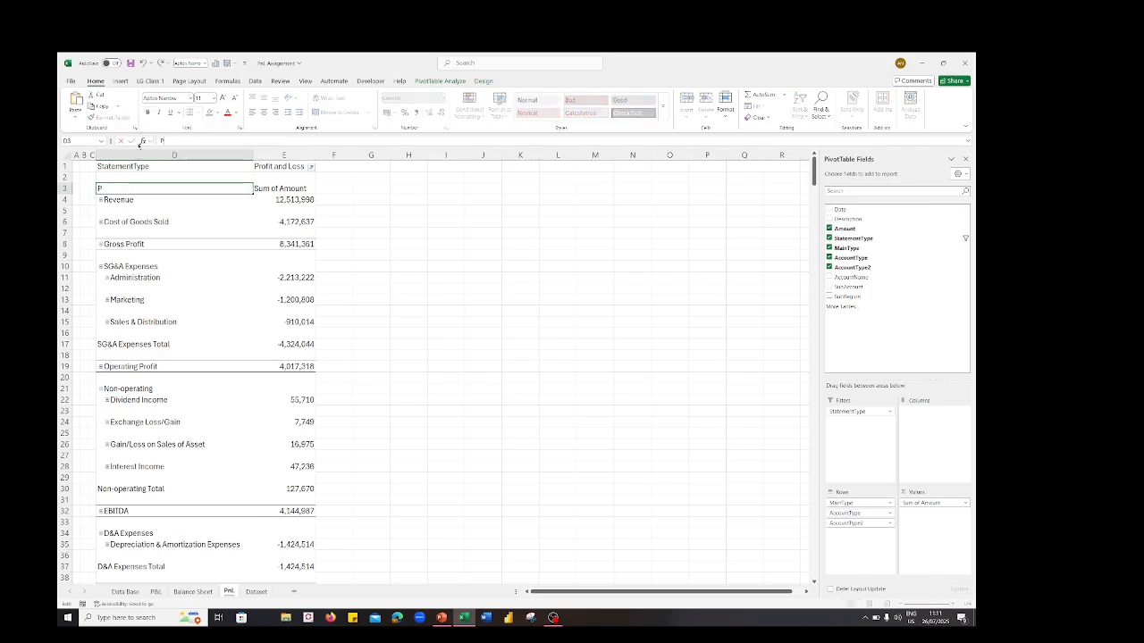
text(ro)
text(fit & Loss Statemnet)
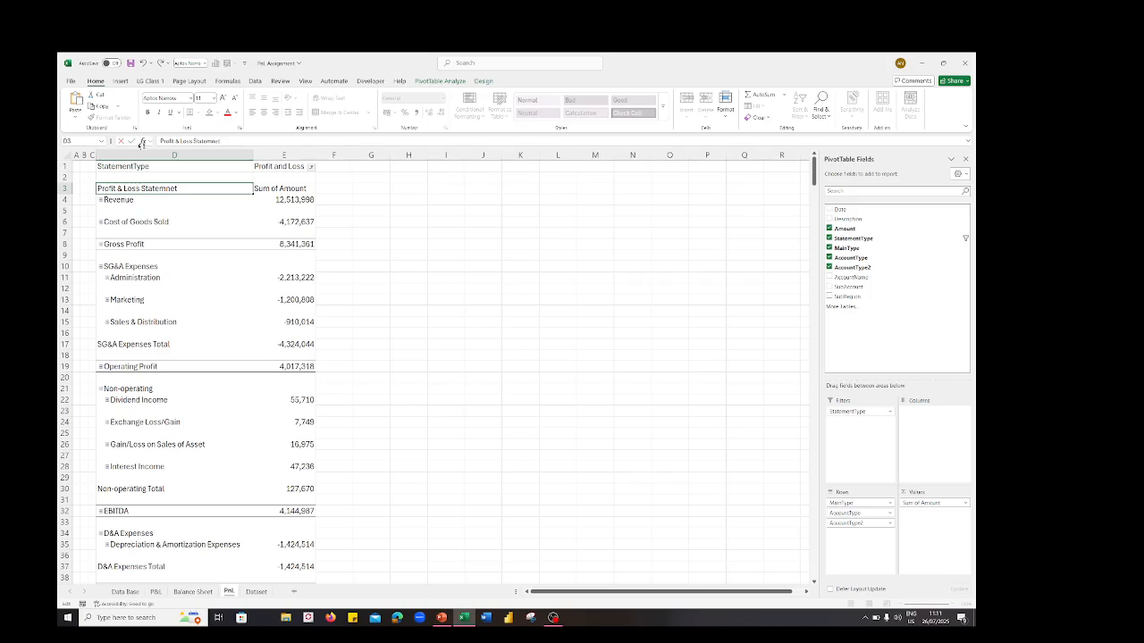
text(for the Year Ended 31)
text(st)
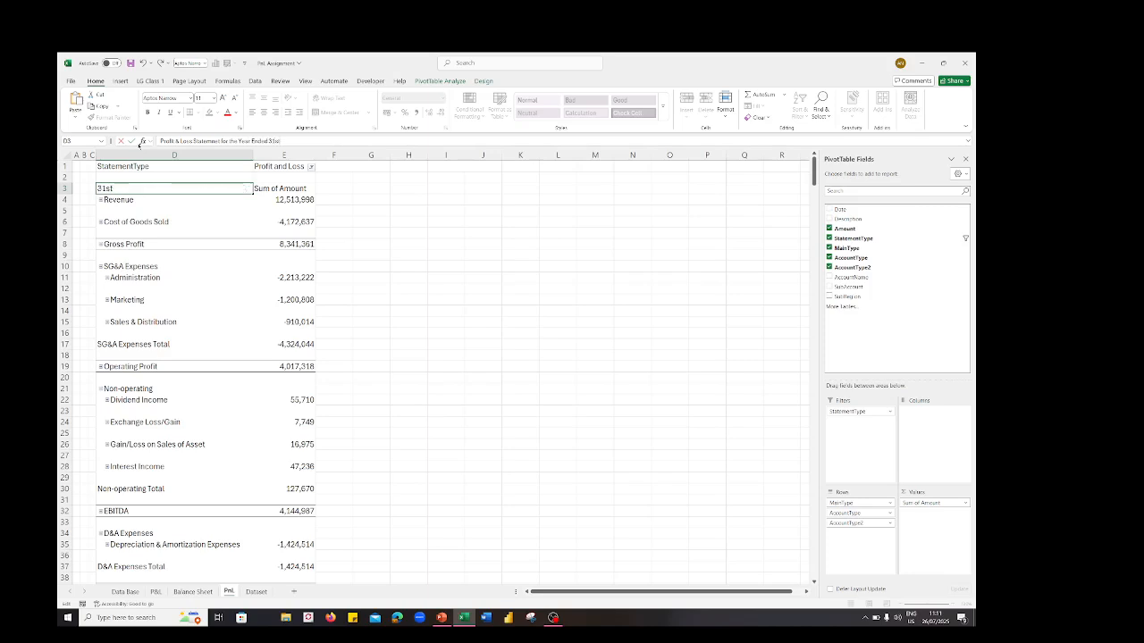
text( December 2023)
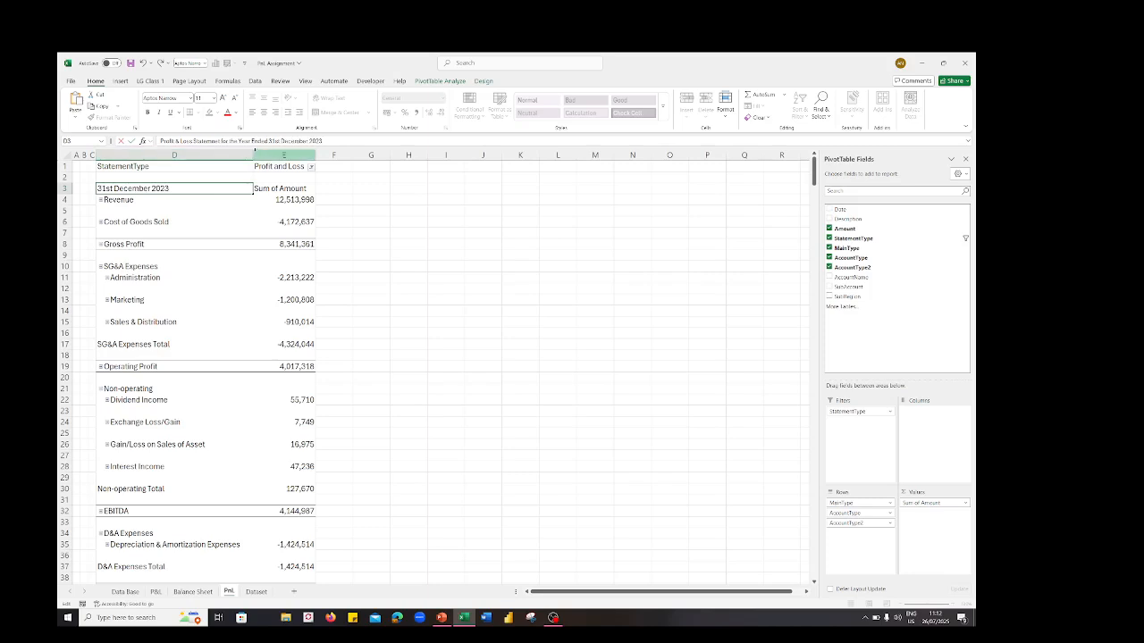
key(Return)
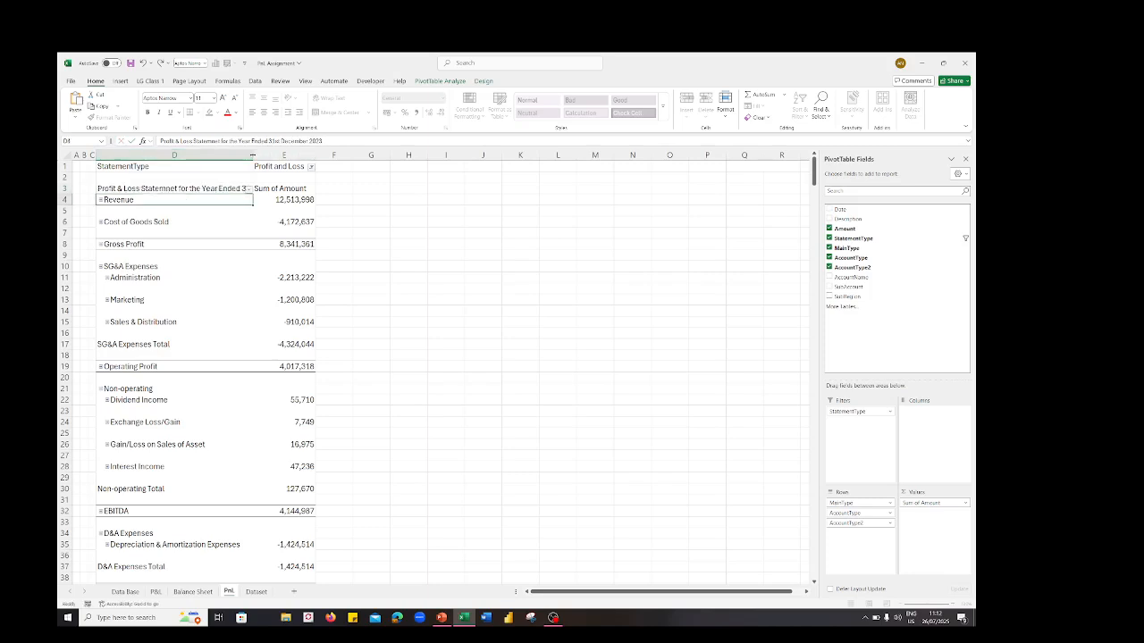
drag(252, 156, 336, 157)
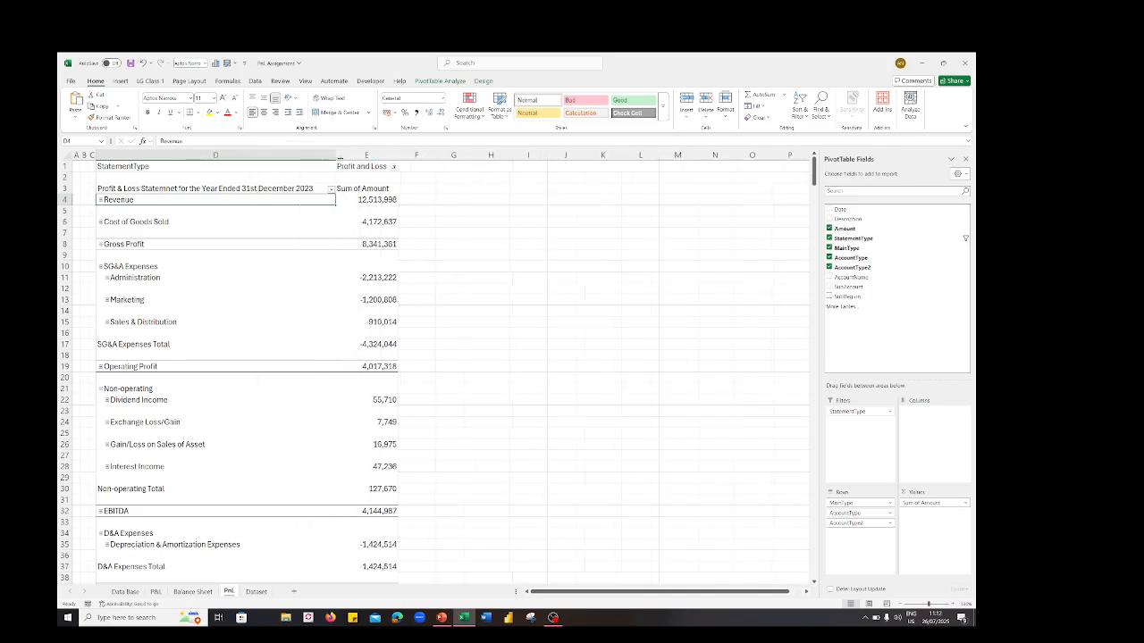
Step: Rename the Sum of Amount header as "Amount(₦)", inserting the naira sign from the currency symbols
click(363, 187)
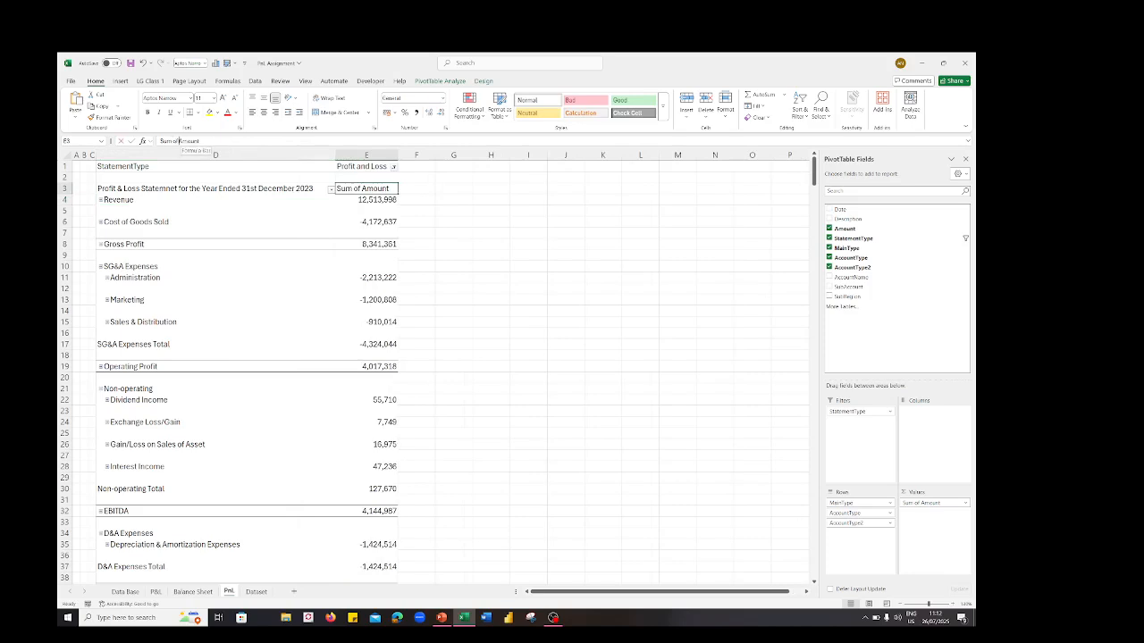
drag(178, 141, 79, 129)
key(BackSpace)
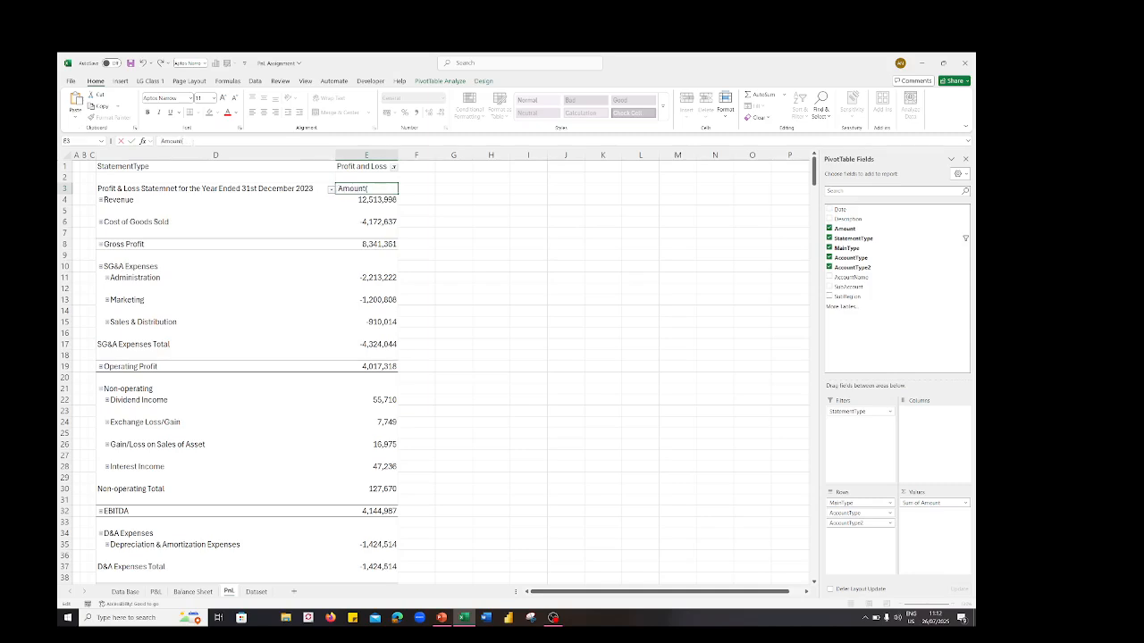
click(120, 81)
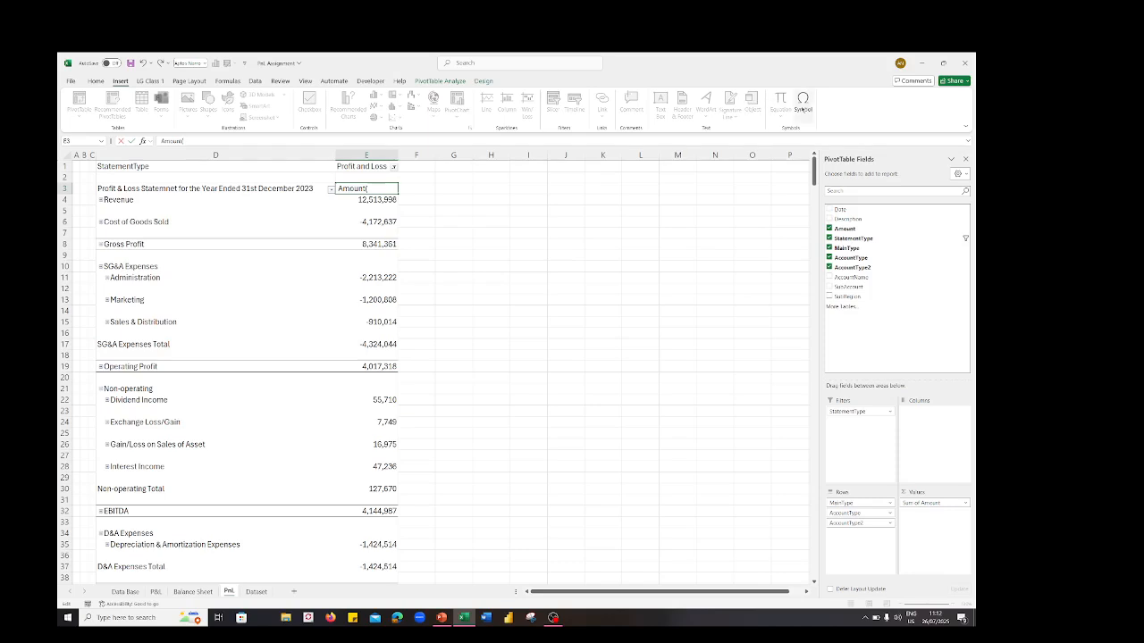
click(803, 102)
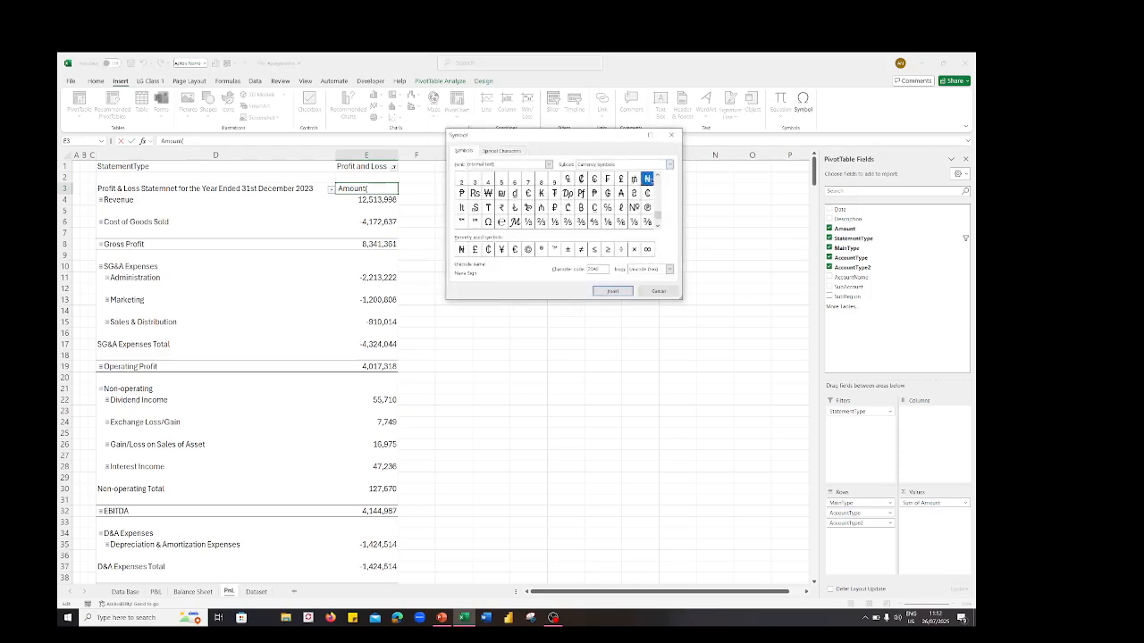
click(612, 291)
click(659, 291)
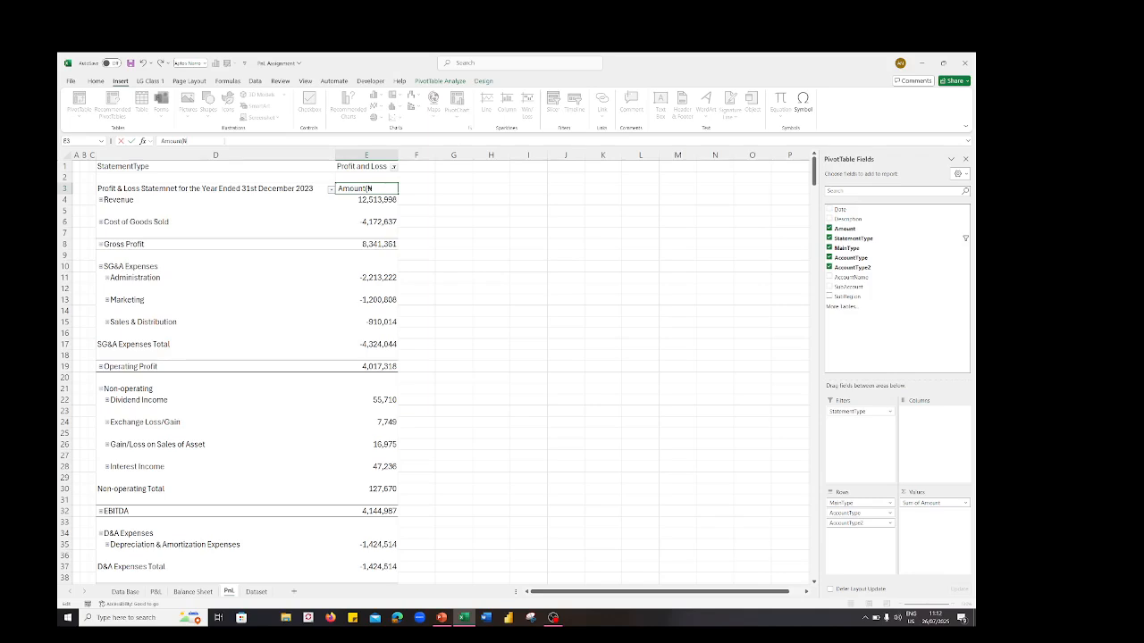
text())
key(Return)
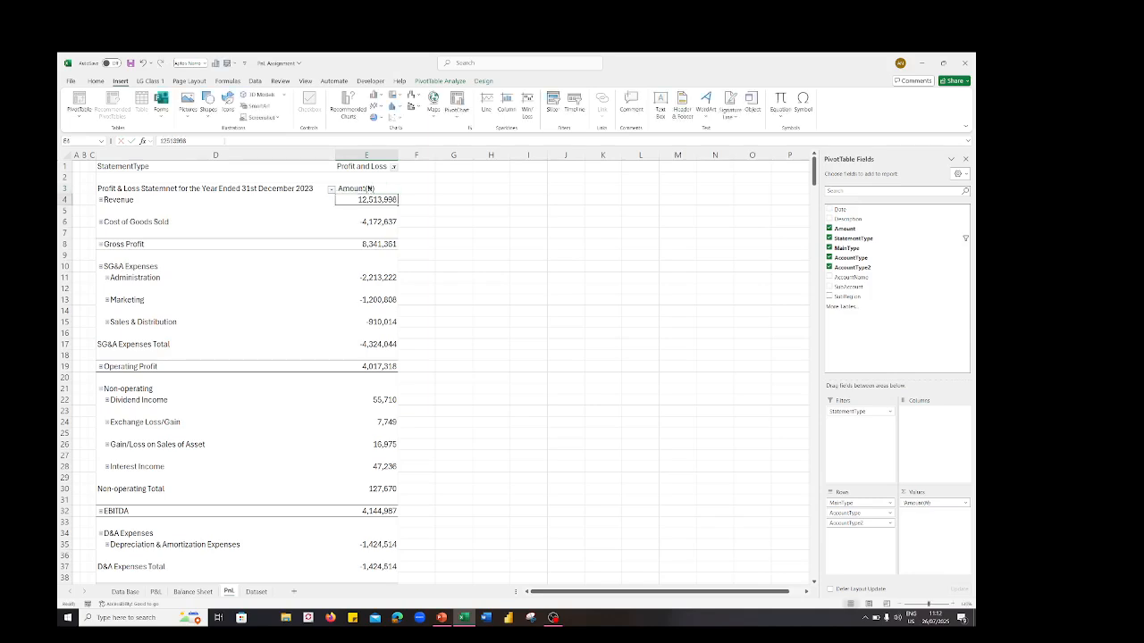
Step: Fill the PivotTable header row, from the statement title to the amount header, with a custom dark navy blue
click(126, 189)
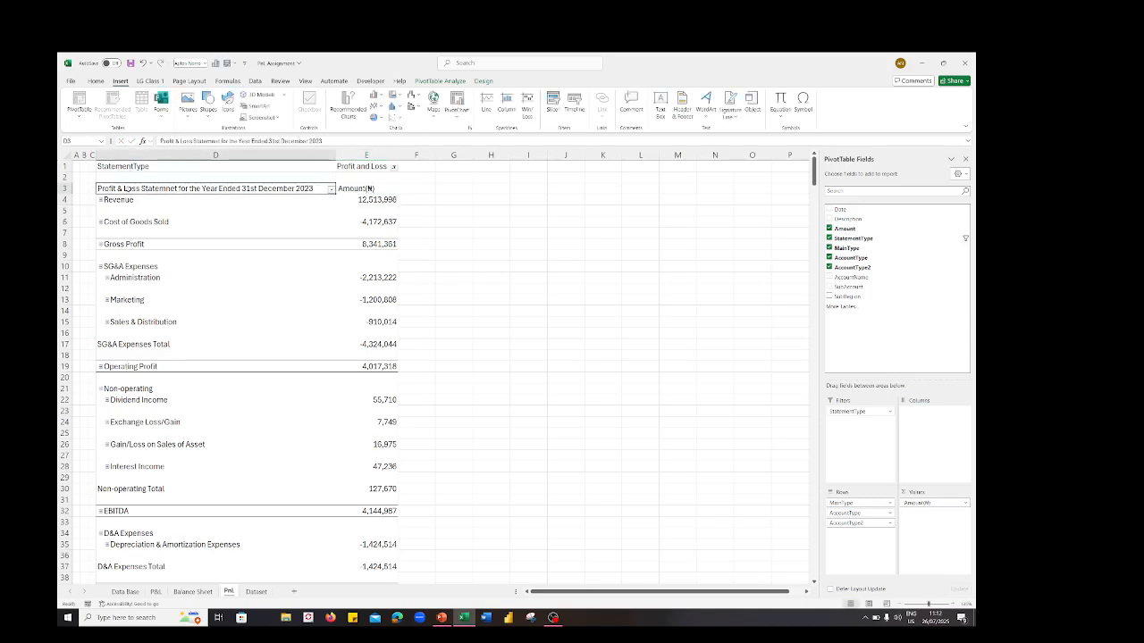
drag(312, 190, 362, 188)
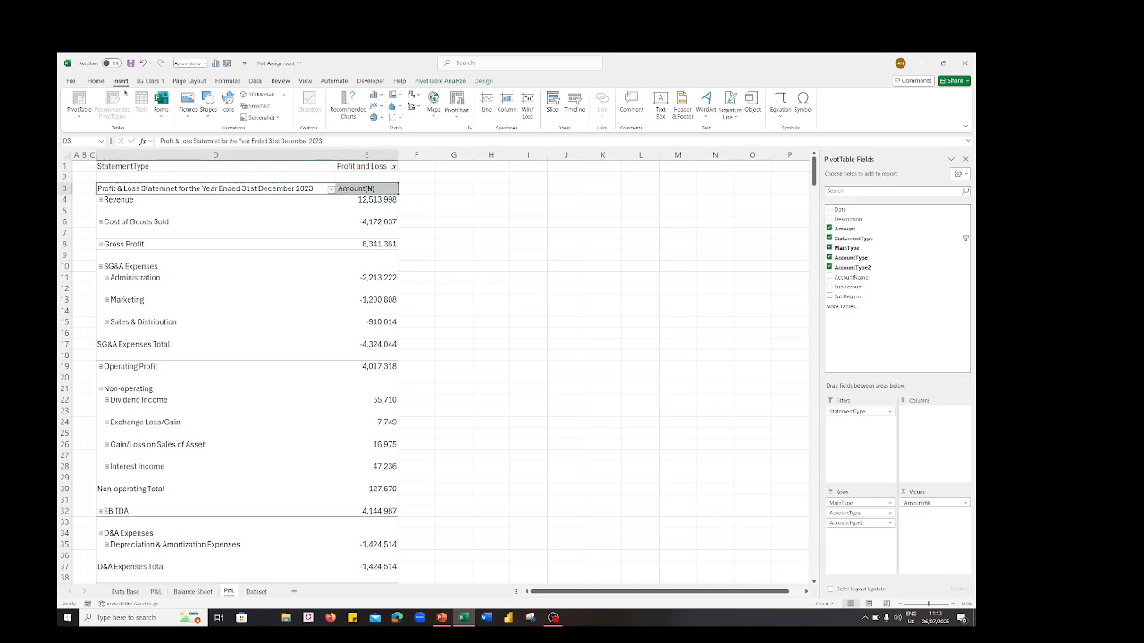
click(96, 81)
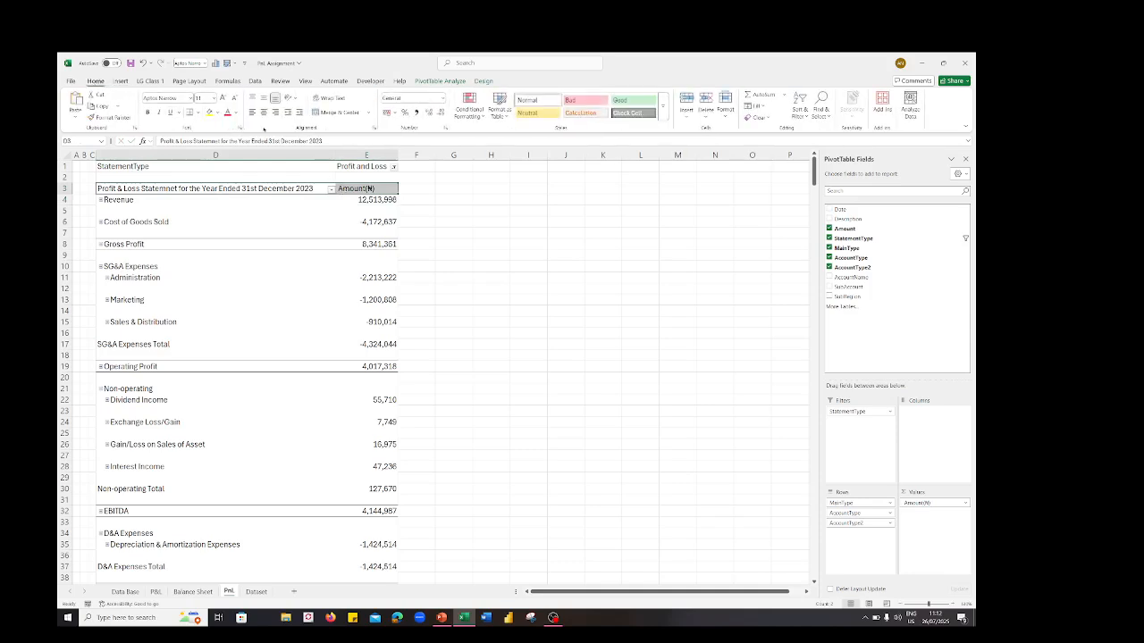
click(216, 113)
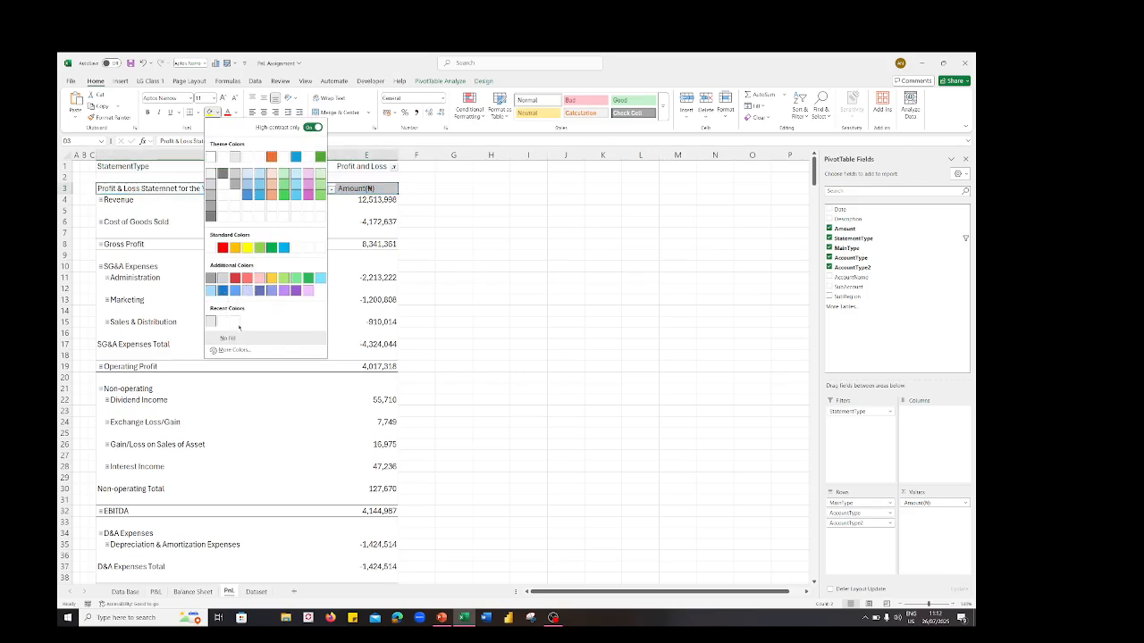
click(226, 350)
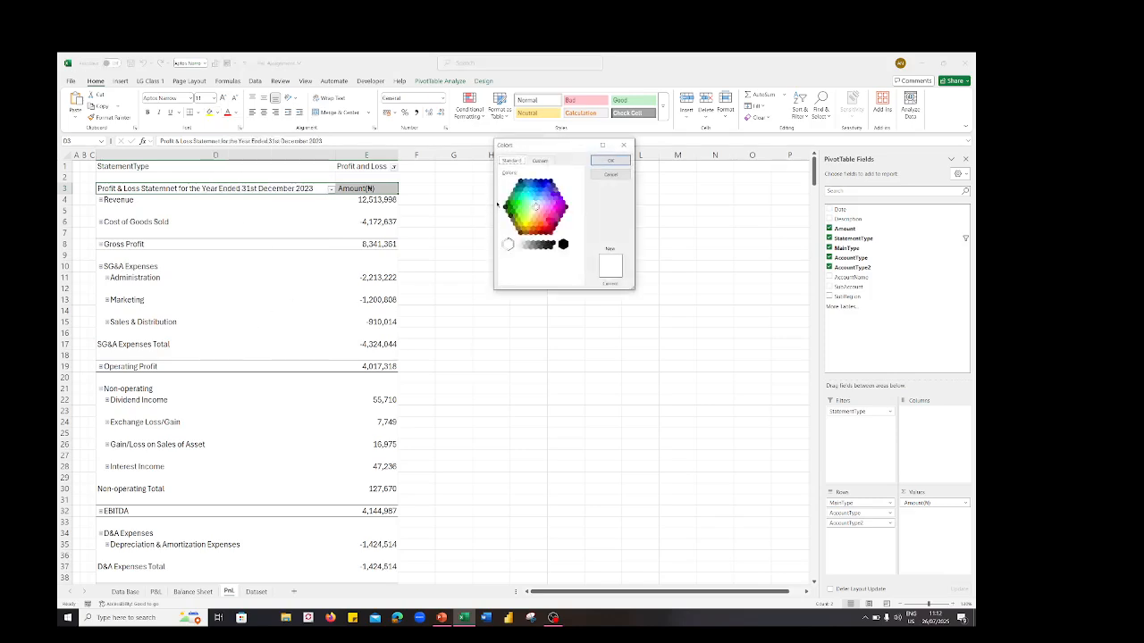
click(545, 183)
click(538, 185)
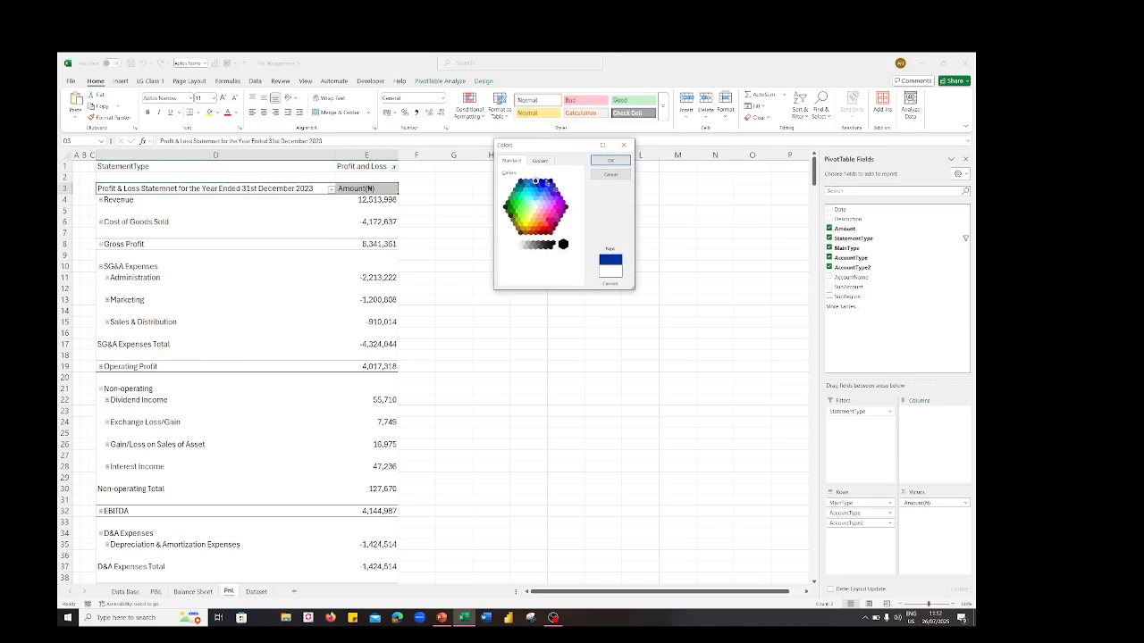
click(550, 183)
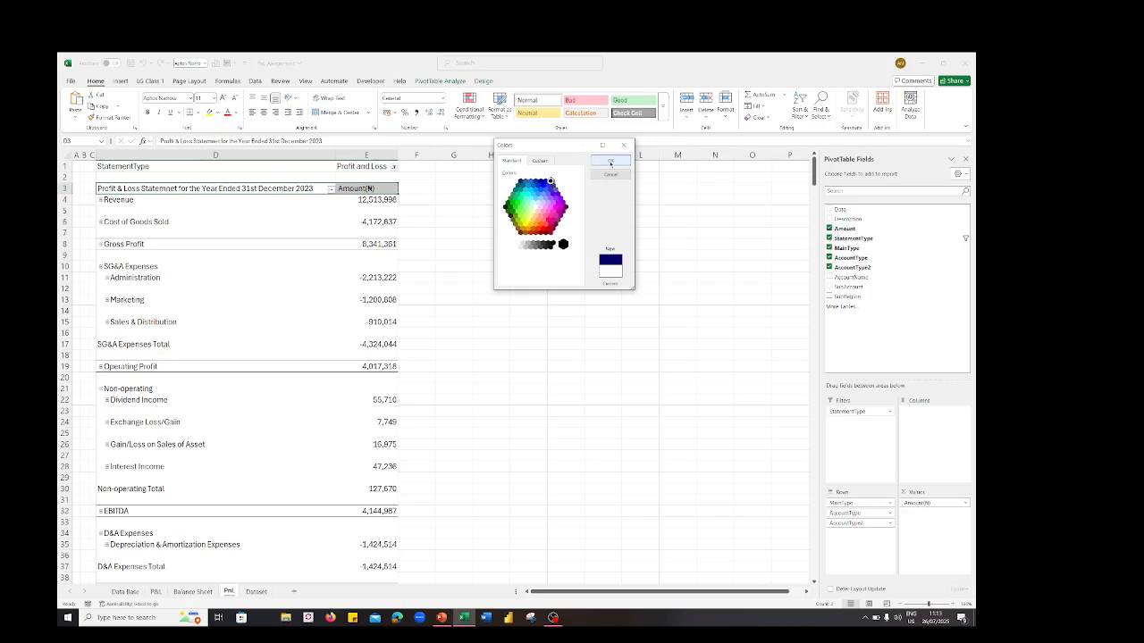
click(610, 160)
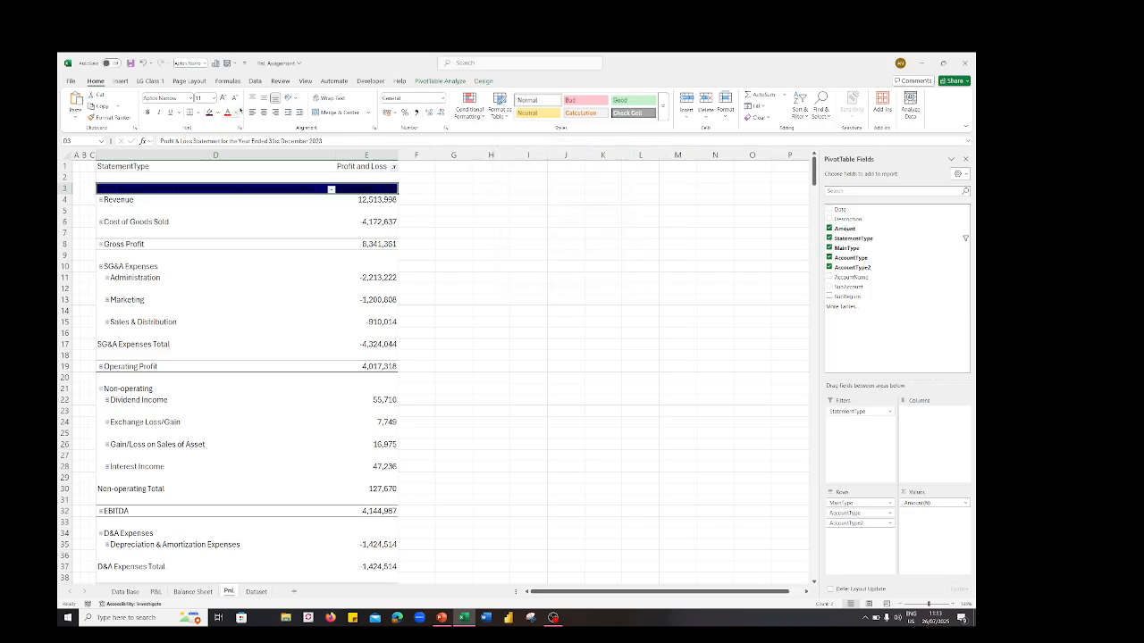
Step: Make the header row's text white and bold
click(238, 113)
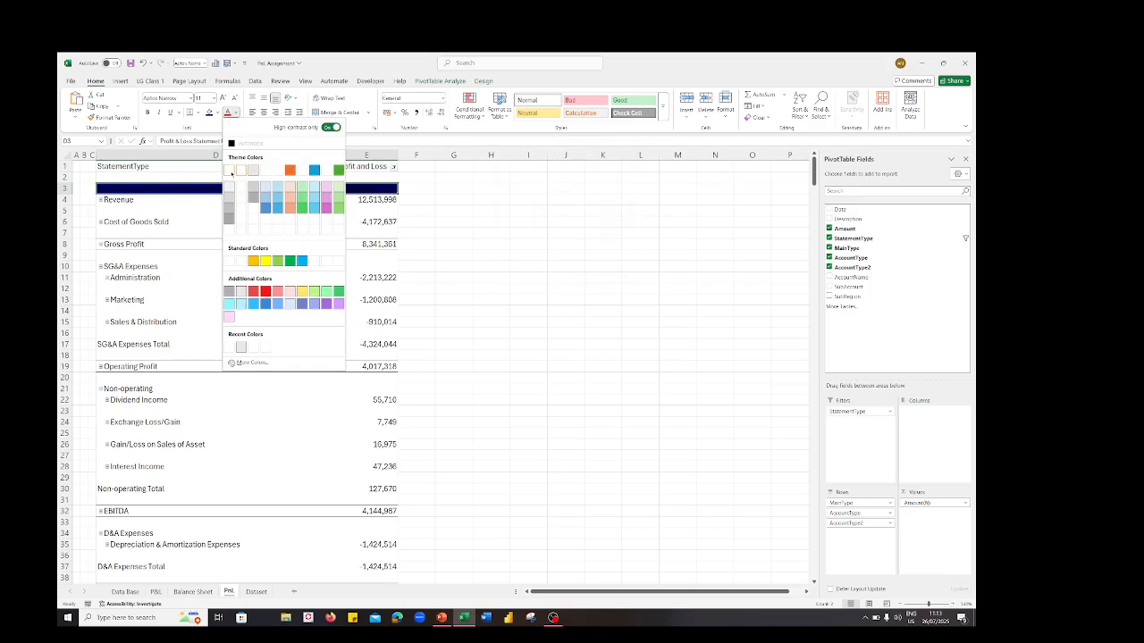
click(230, 170)
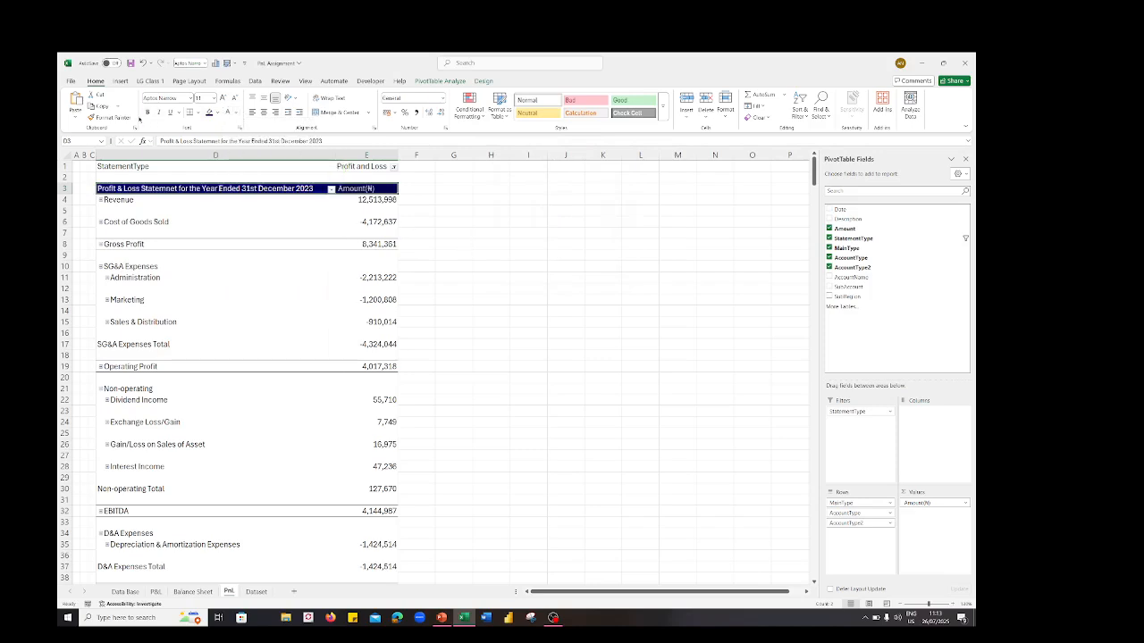
click(525, 265)
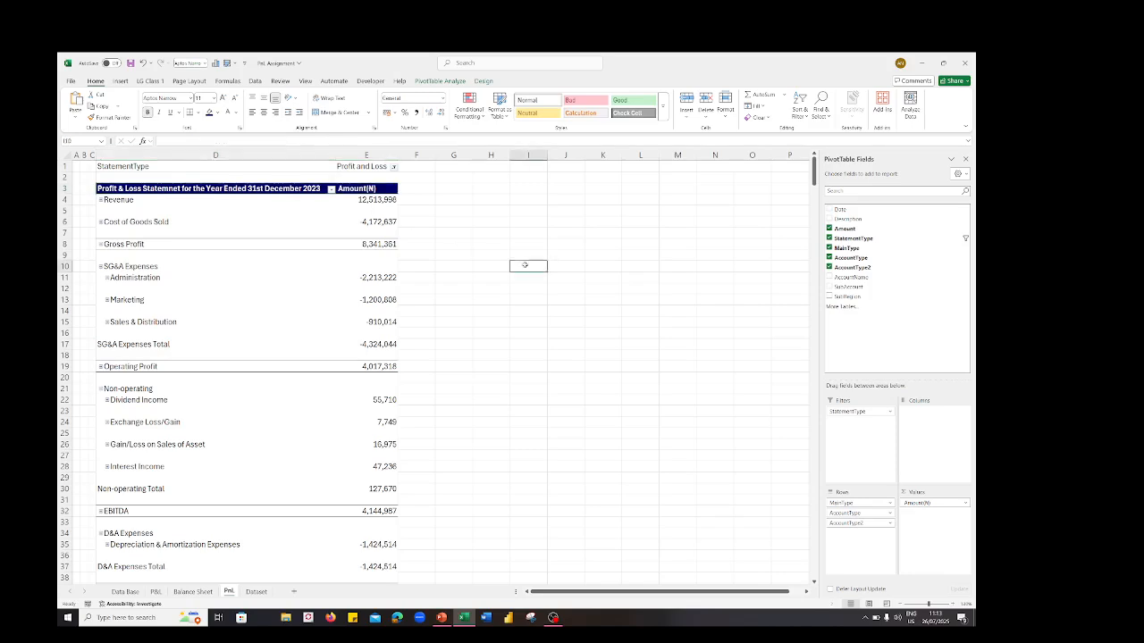
Step: Correct the misspelled word in the header title to "Statement" and make the header row taller
click(176, 190)
click(218, 141)
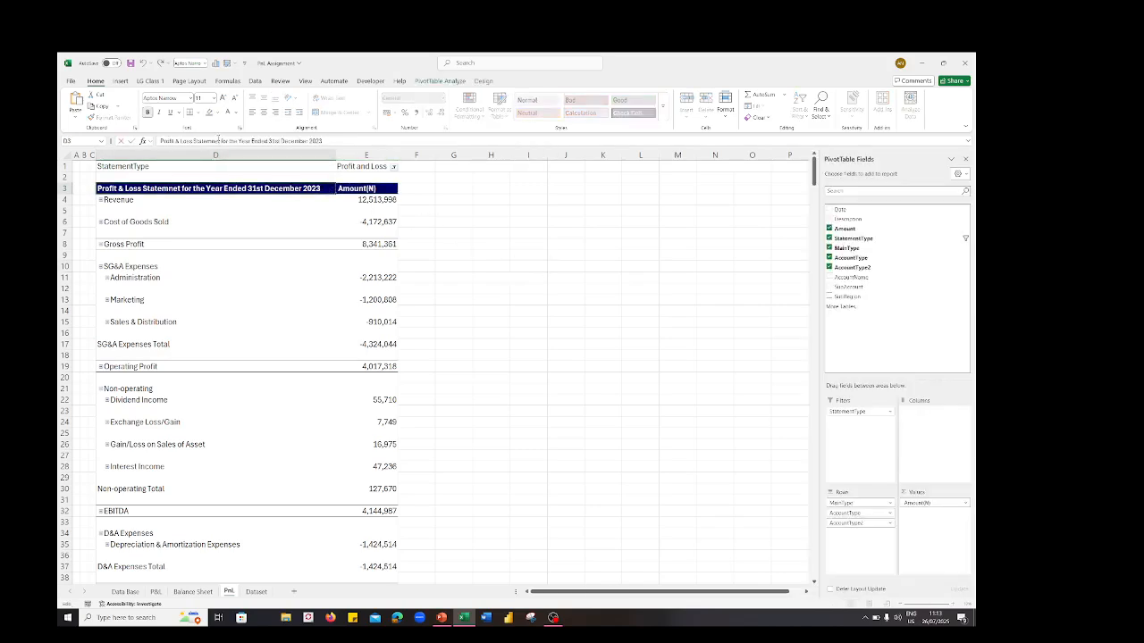
key(BackSpace)
key(BackSpace)
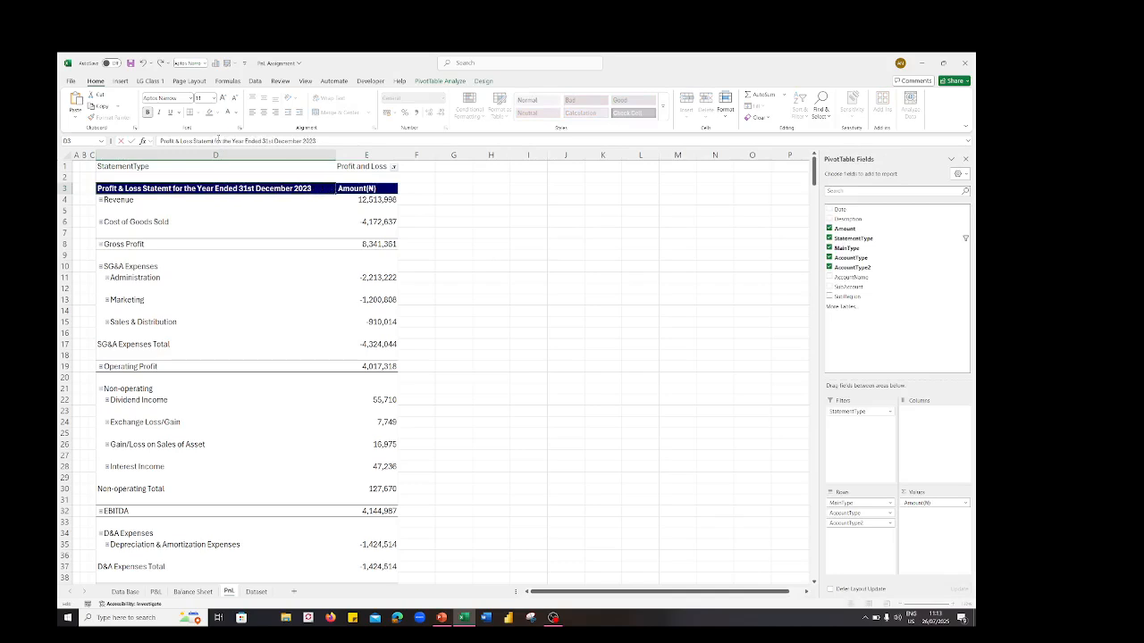
text(e)
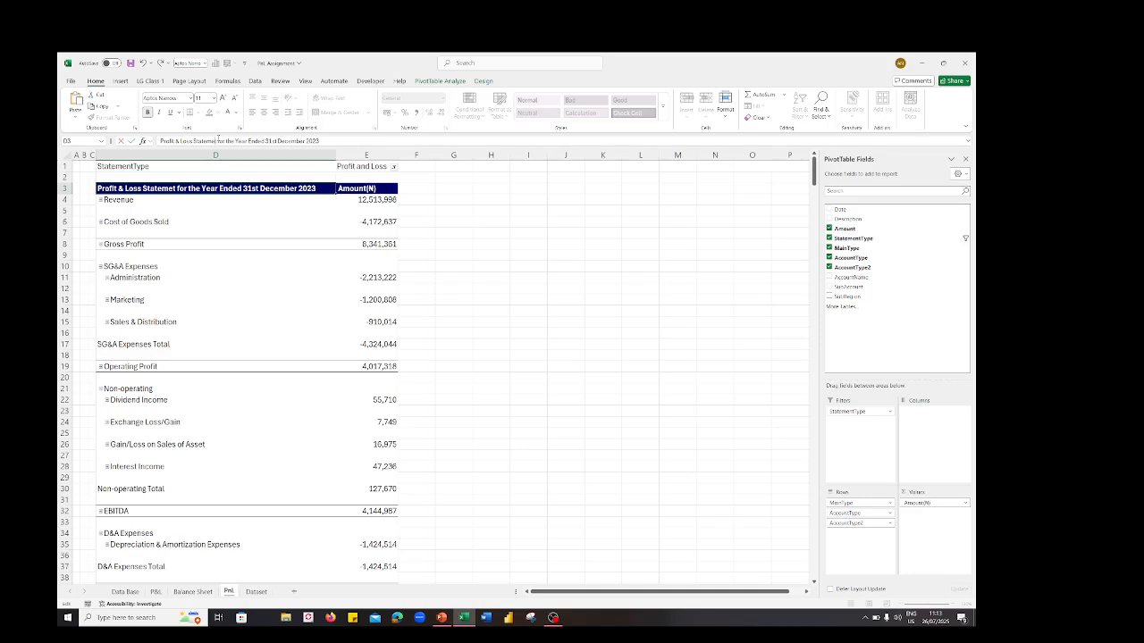
text(n)
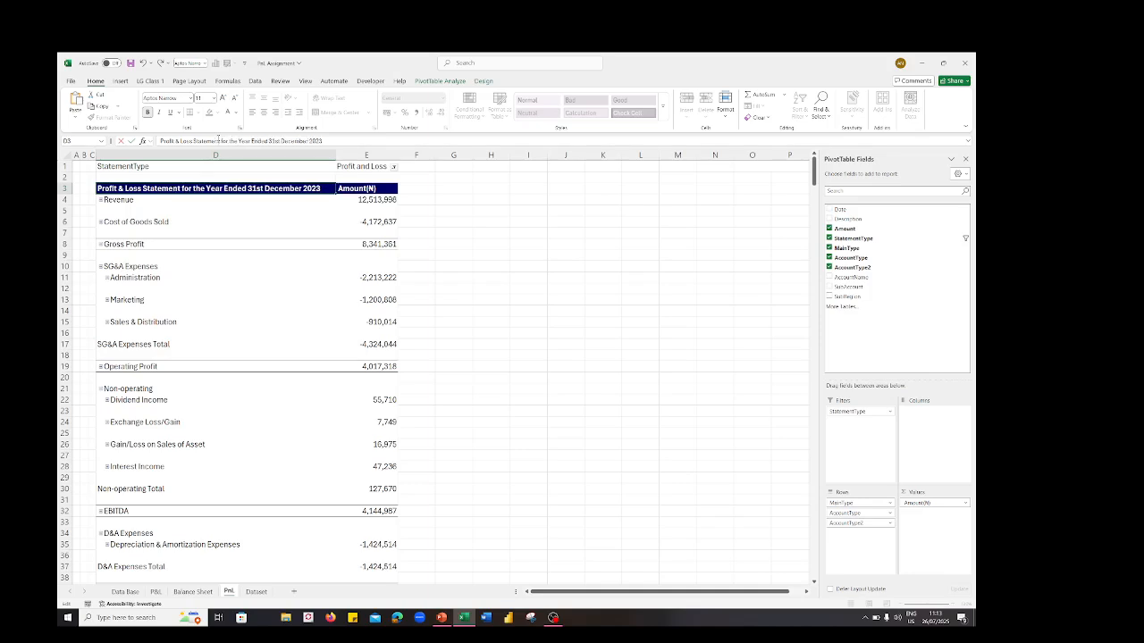
key(Return)
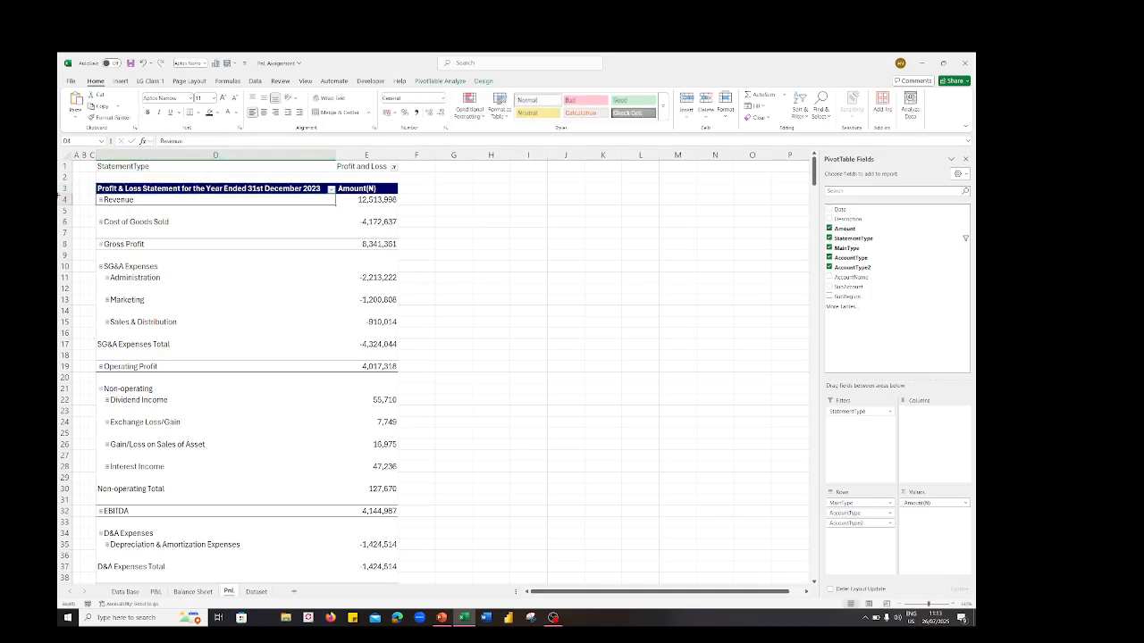
scroll(213, 244, down, 1)
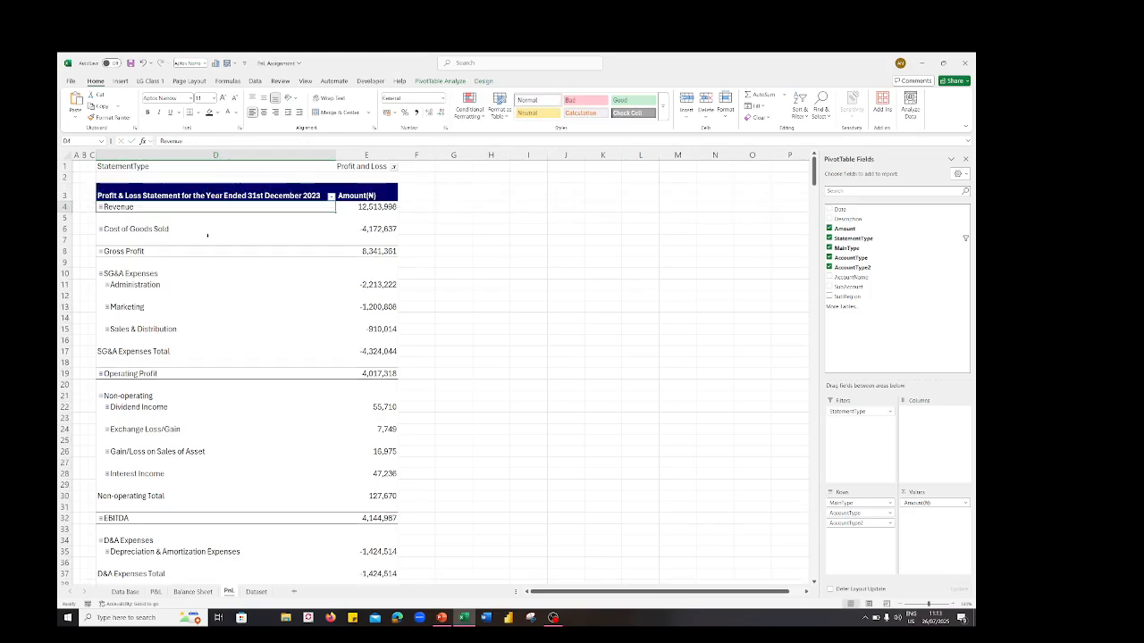
Step: Fill the Gross Profit, Operating Profit, EBITDA and PBIT rows, including their amounts, with light grey
scroll(256, 217, up, 1)
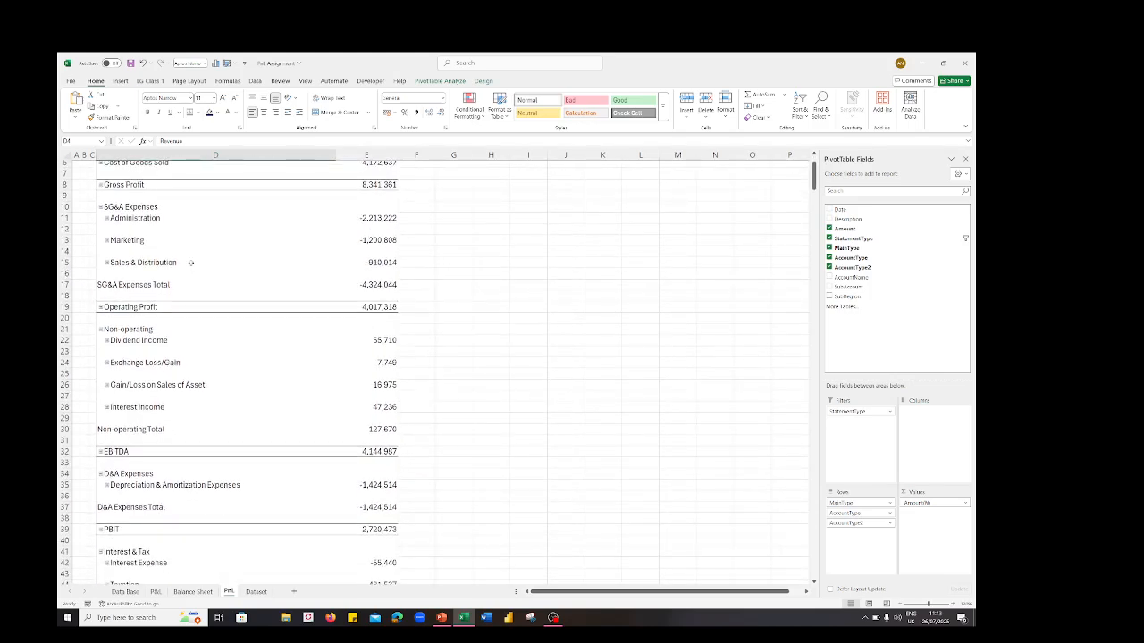
scroll(257, 217, up, 2)
click(244, 253)
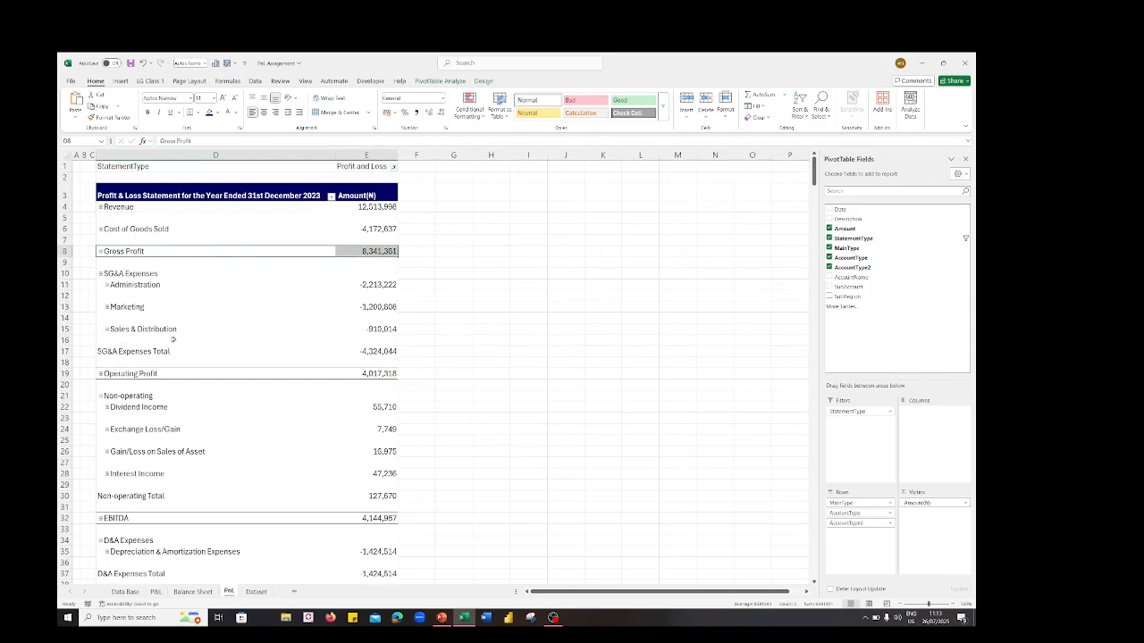
ctrl+click(118, 373)
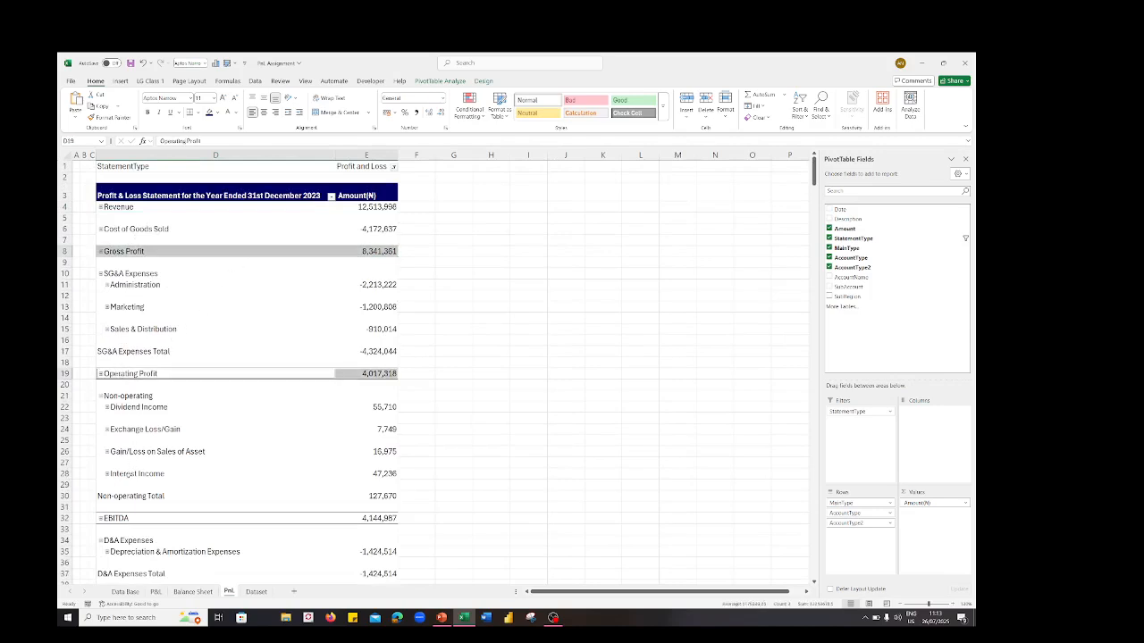
ctrl+click(115, 519)
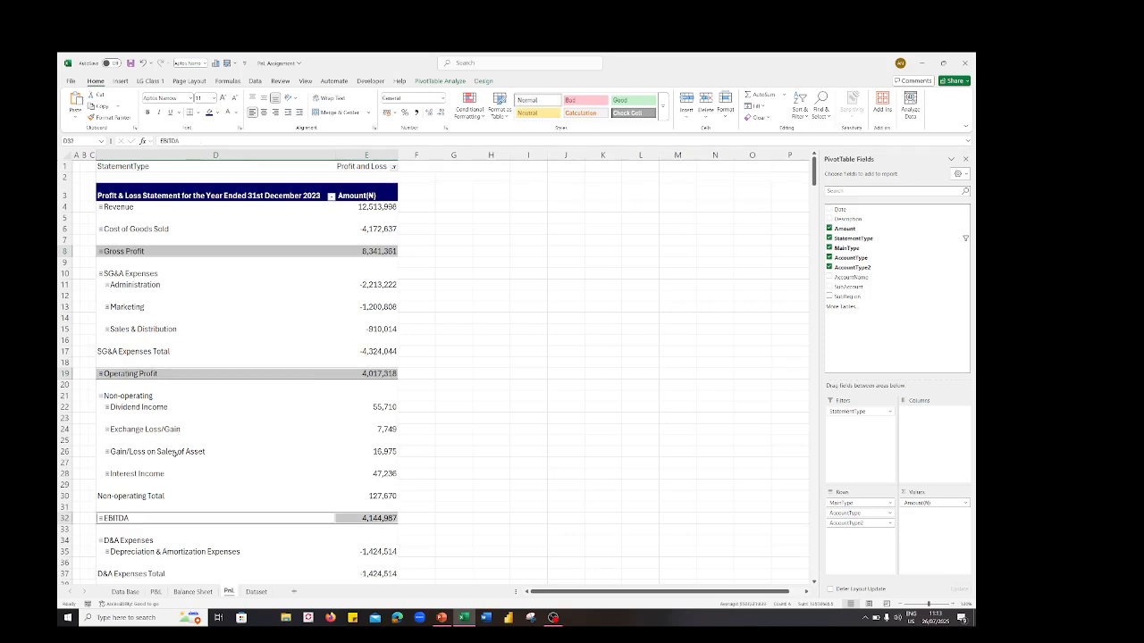
scroll(175, 453, down, 3)
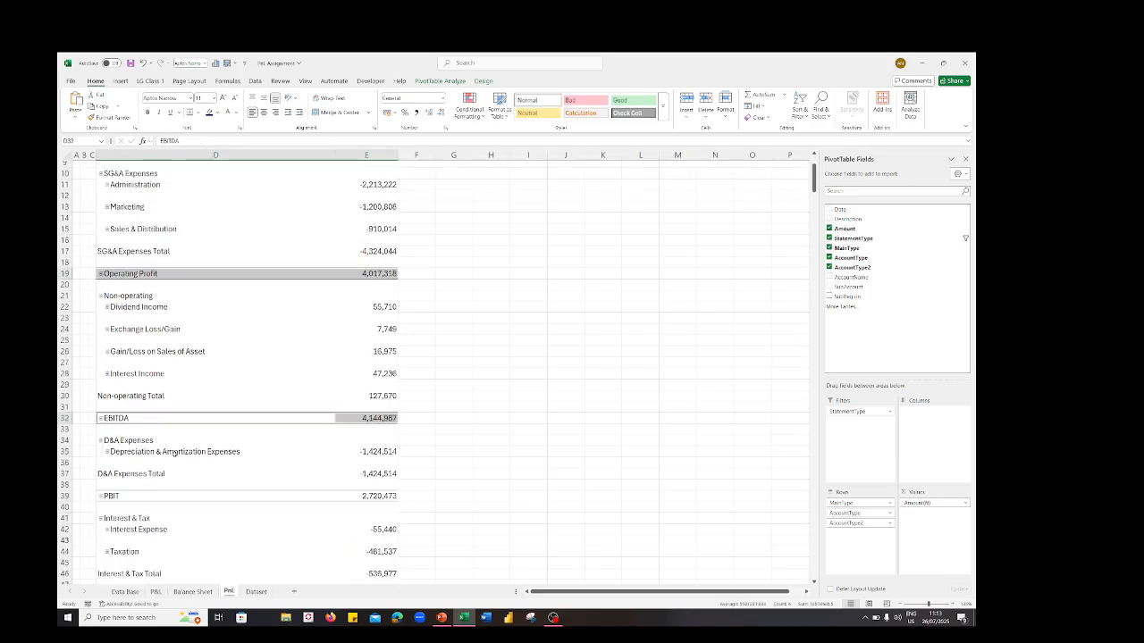
ctrl+click(135, 496)
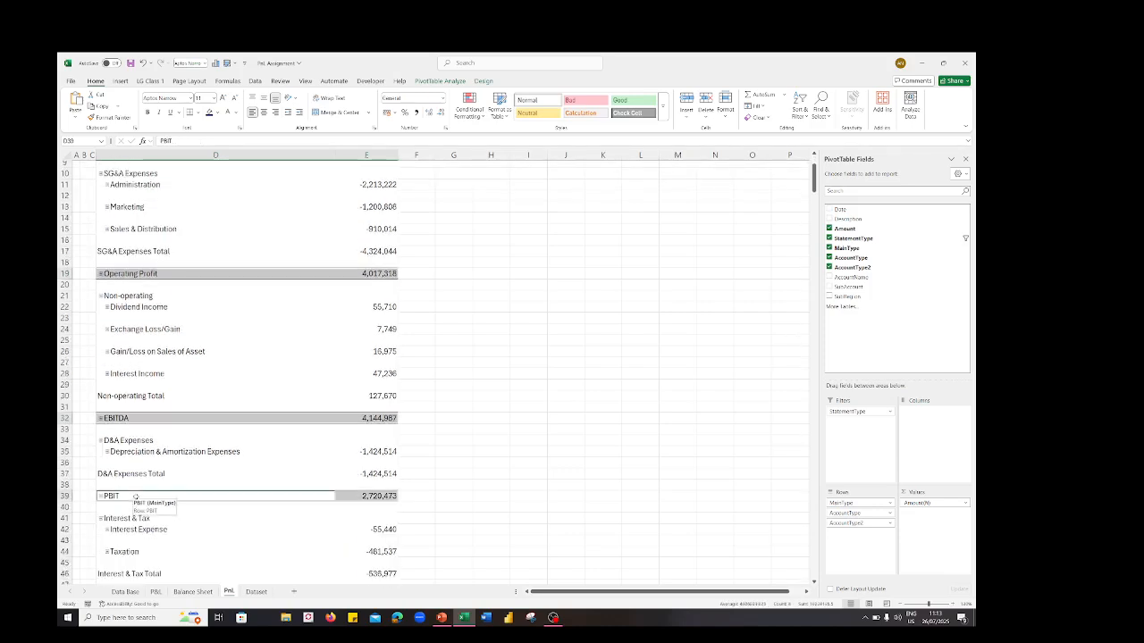
click(199, 114)
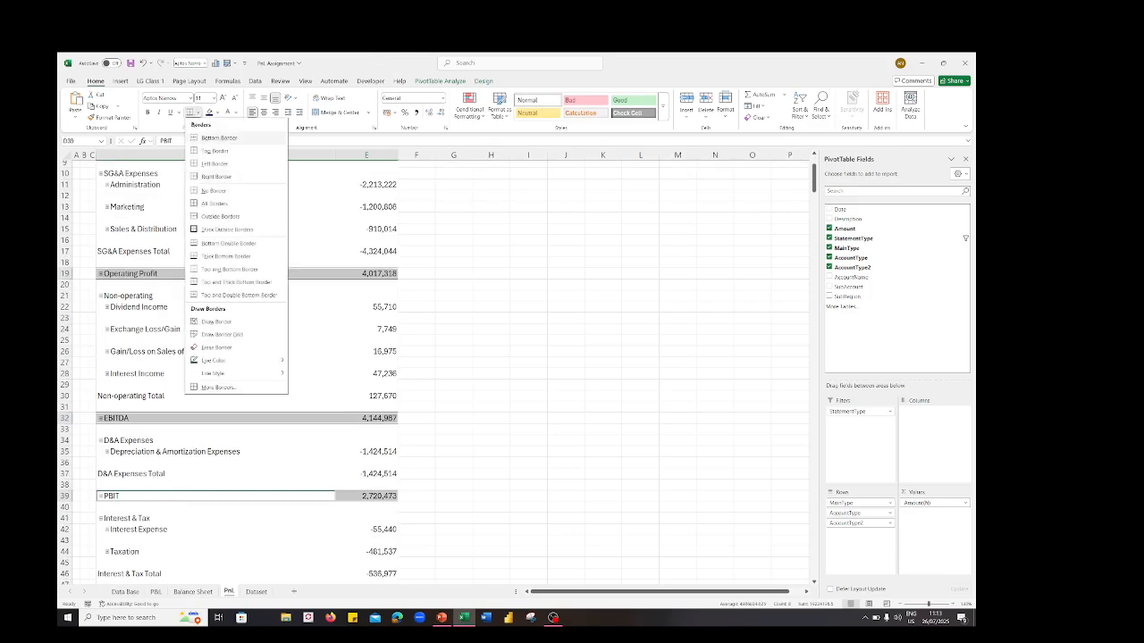
click(215, 112)
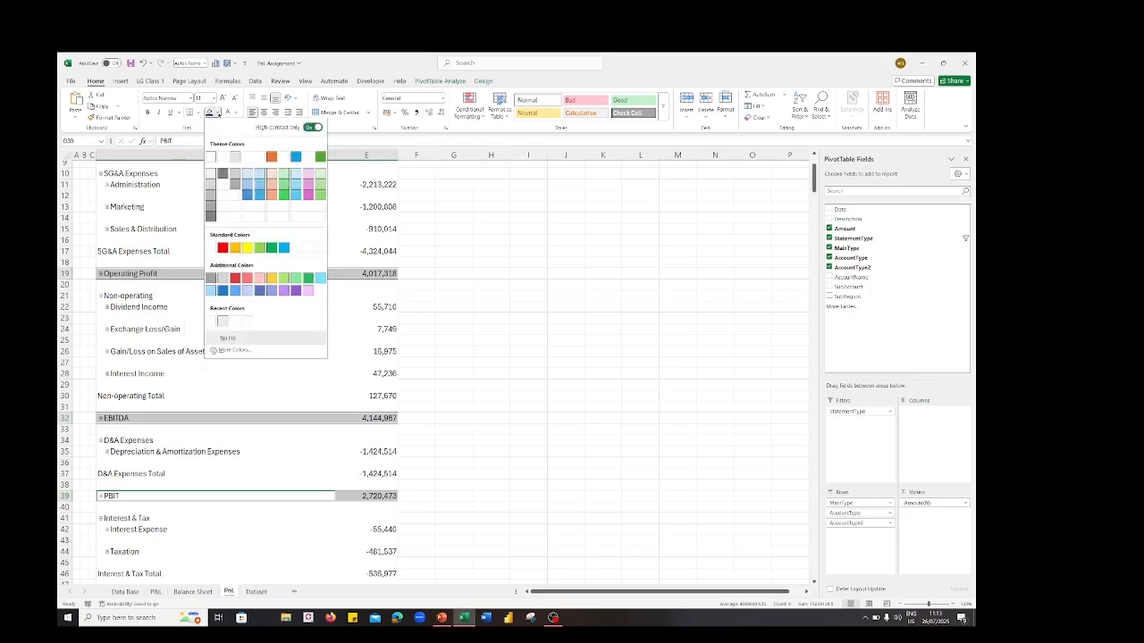
click(211, 189)
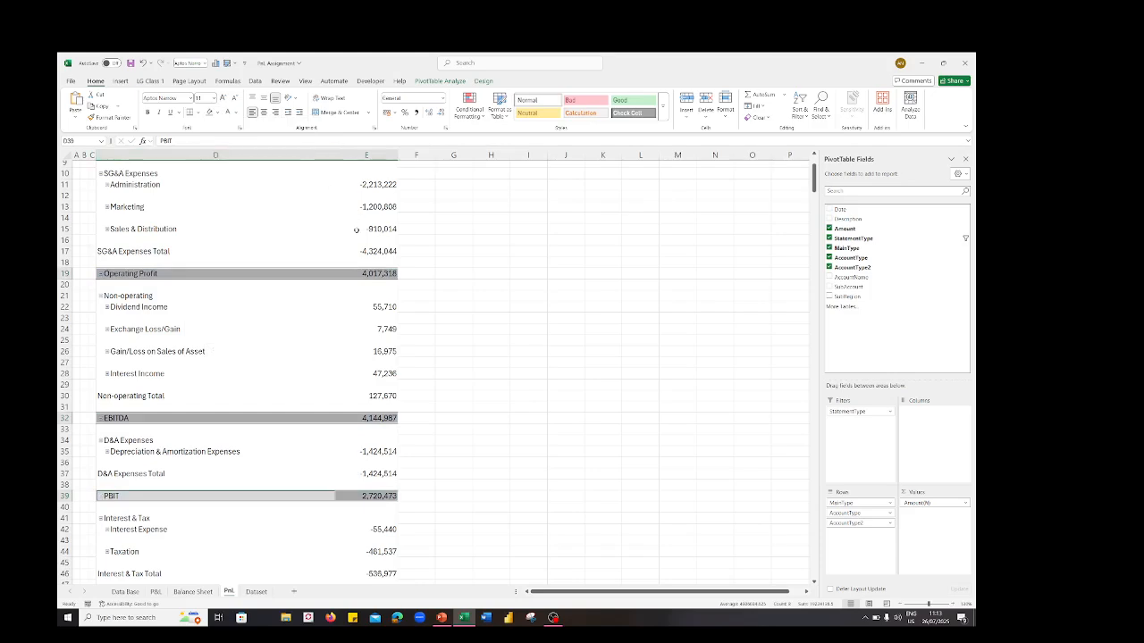
Step: Highlight the Net Profit row with a yellow fill, make its text bold and increase the row height slightly
scroll(357, 233, down, 5)
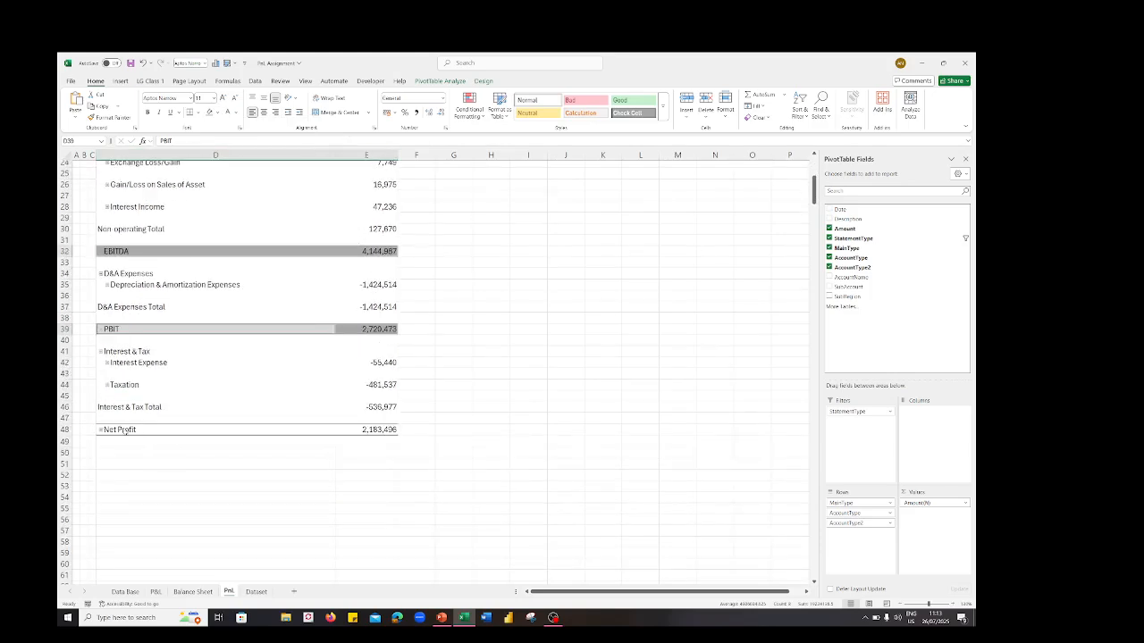
drag(125, 432, 366, 431)
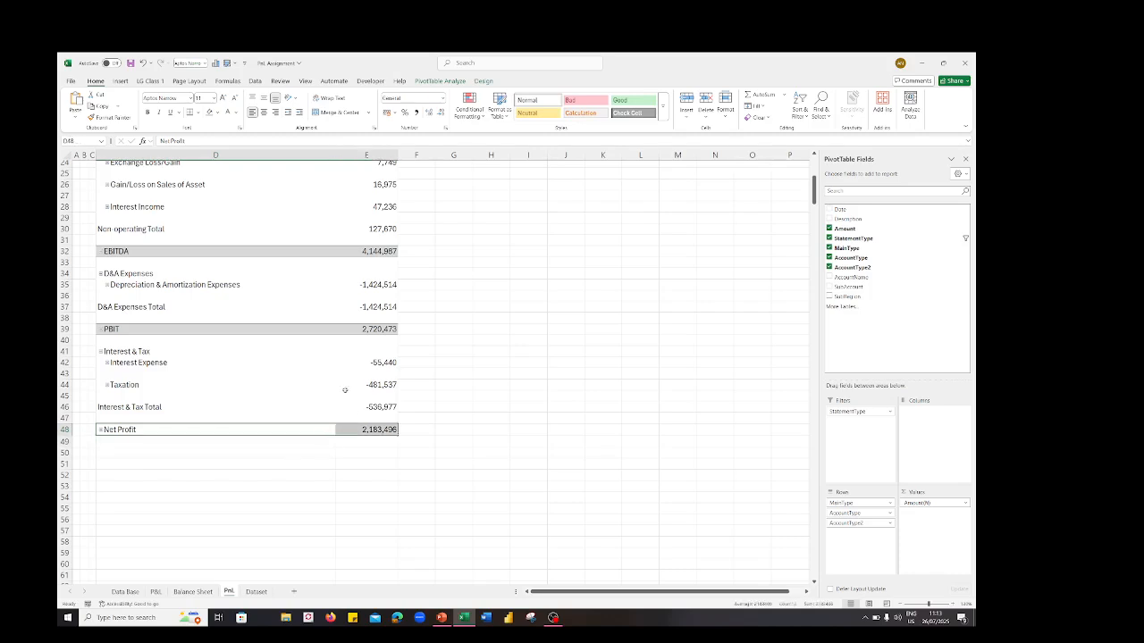
click(217, 113)
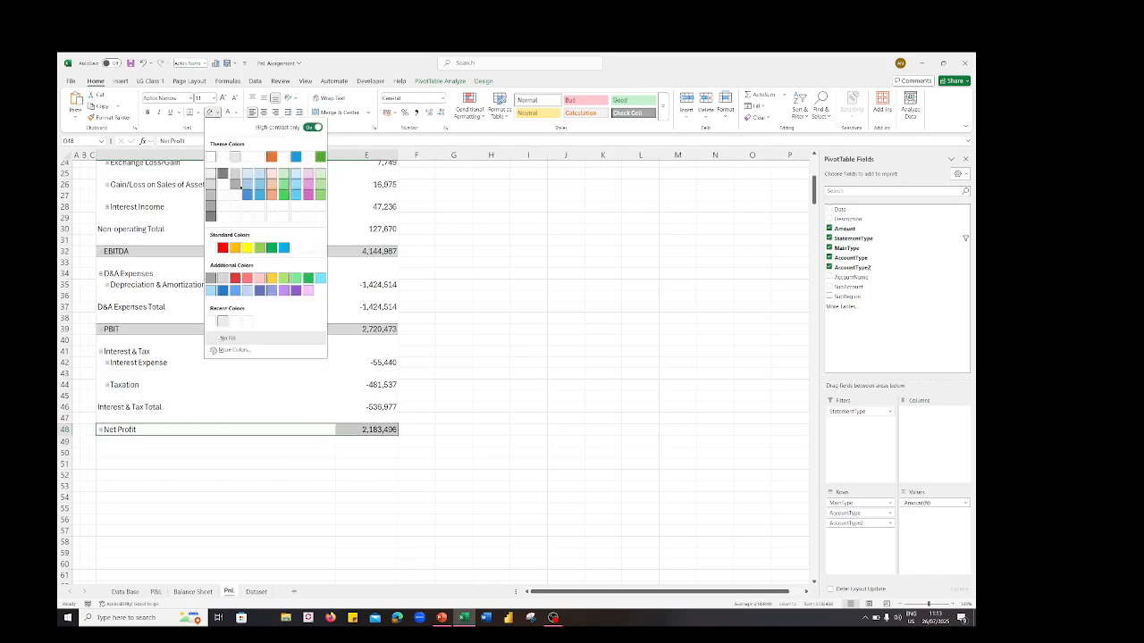
click(248, 248)
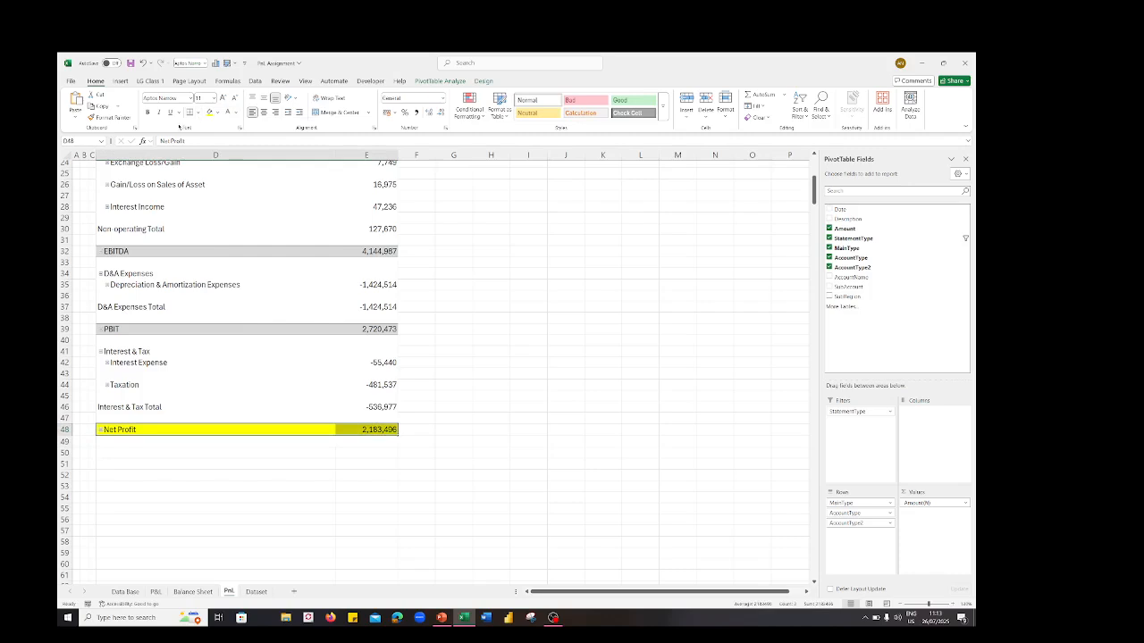
key(ctrl+b)
drag(64, 434, 63, 441)
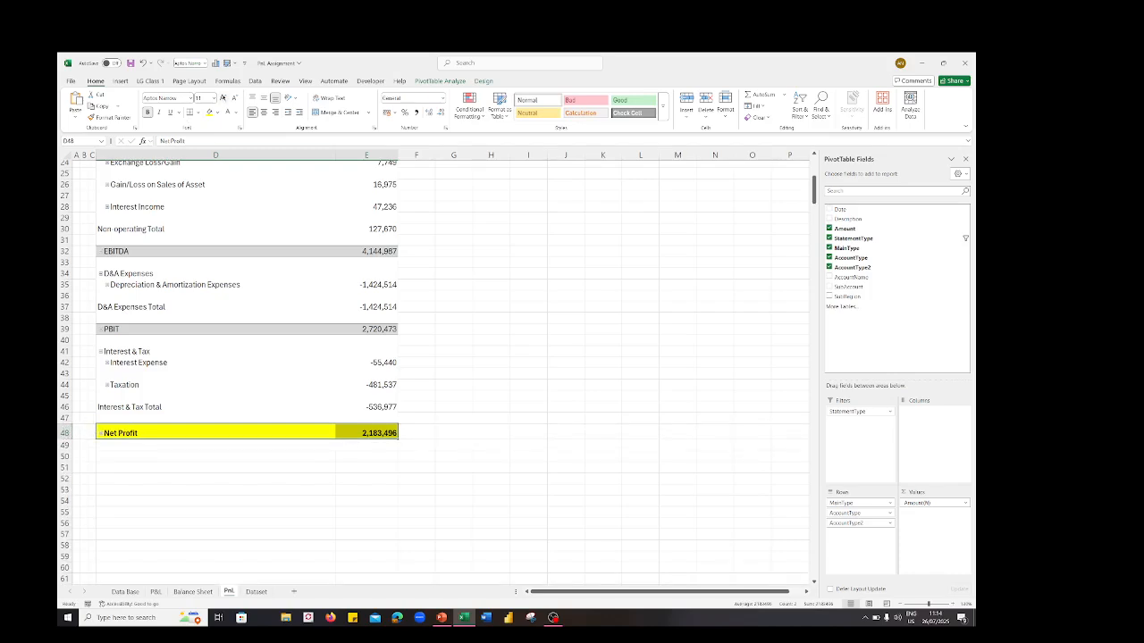
click(472, 238)
Step: Hide the StatementType filter row above the statement by collapsing row 1, and zoom out to fit the whole statement
scroll(454, 217, up, 7)
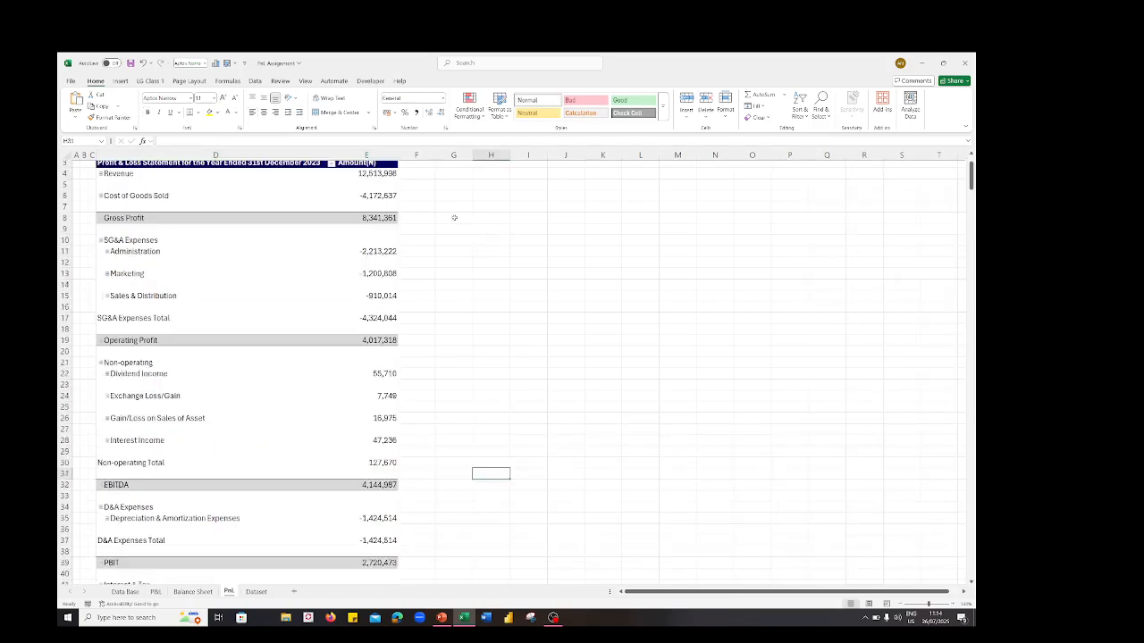
scroll(473, 258, up, 1)
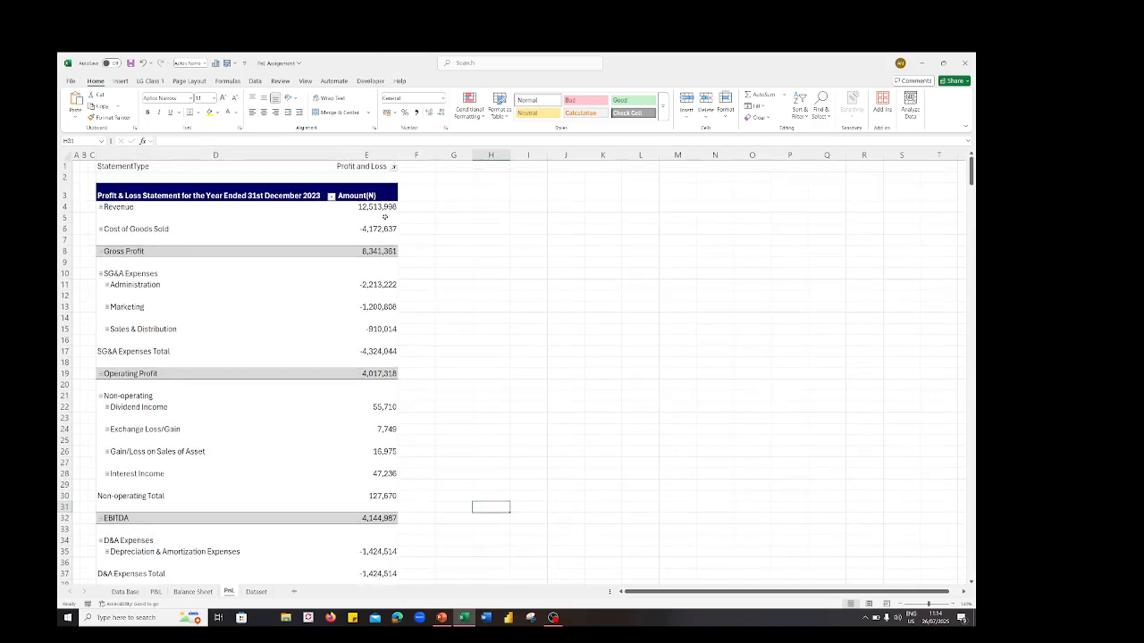
drag(67, 172, 67, 156)
scroll(286, 278, down, 1)
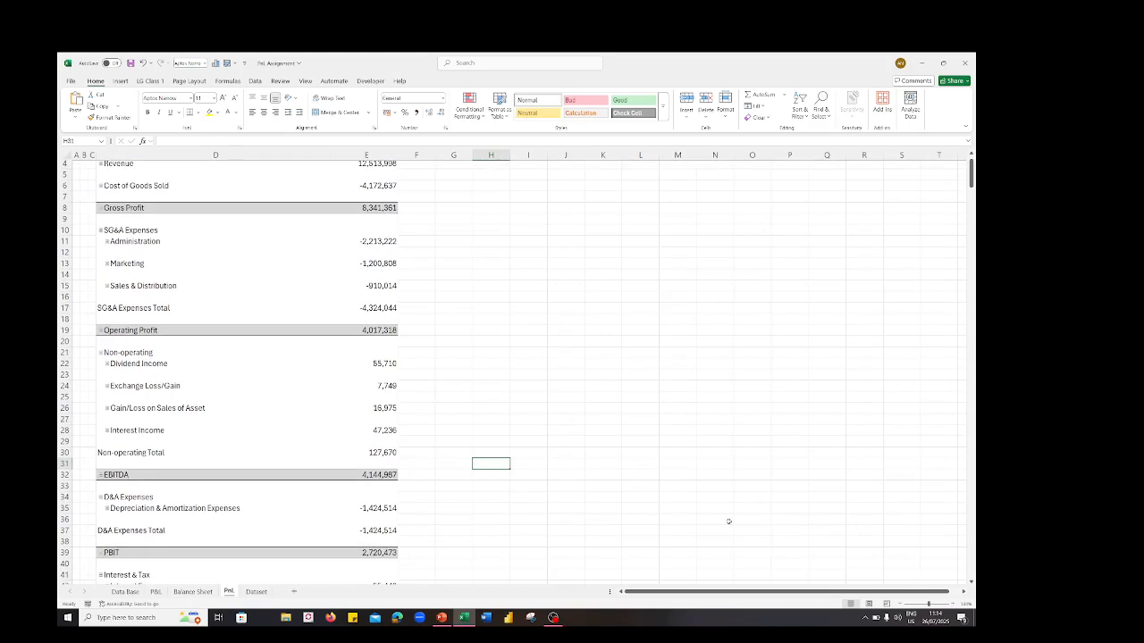
ctrl+scroll(728, 518, down, 1)
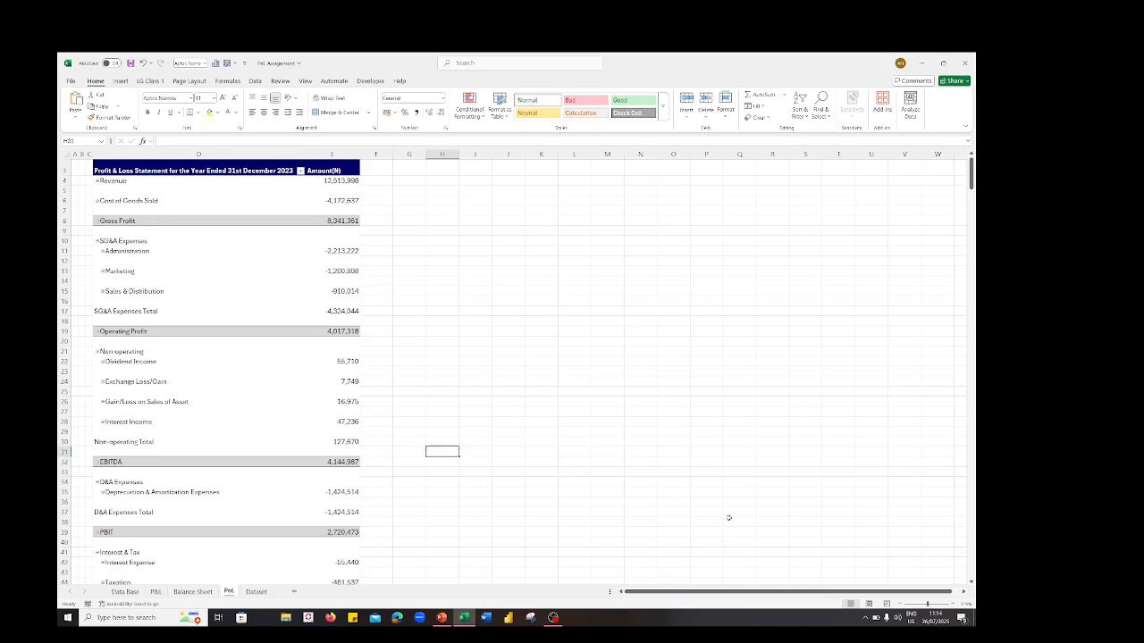
ctrl+scroll(728, 518, down, 1)
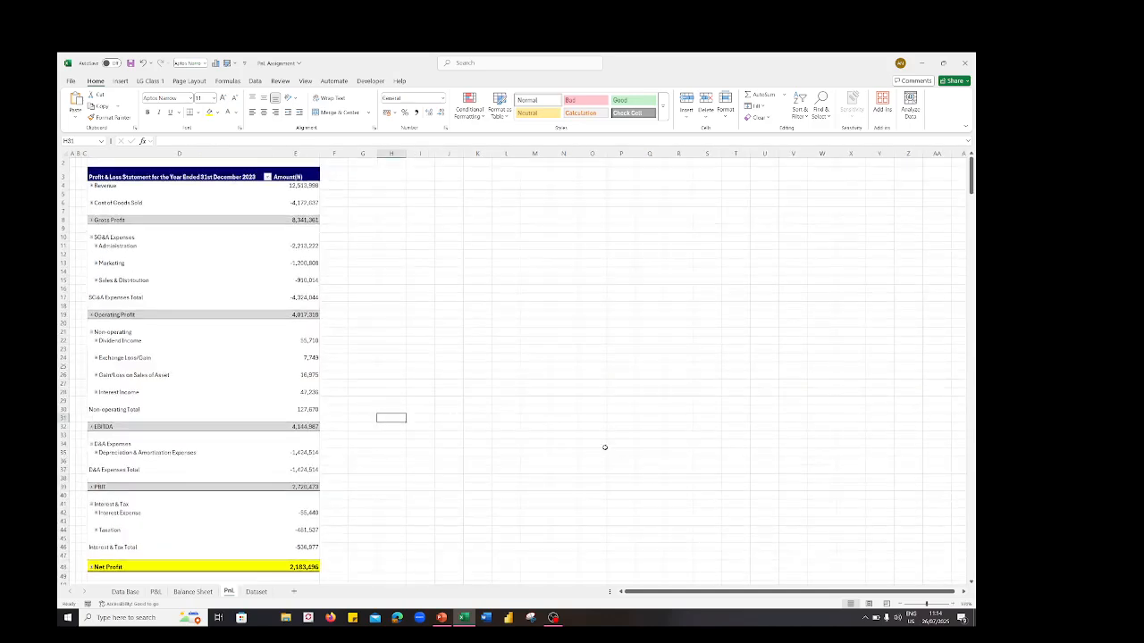